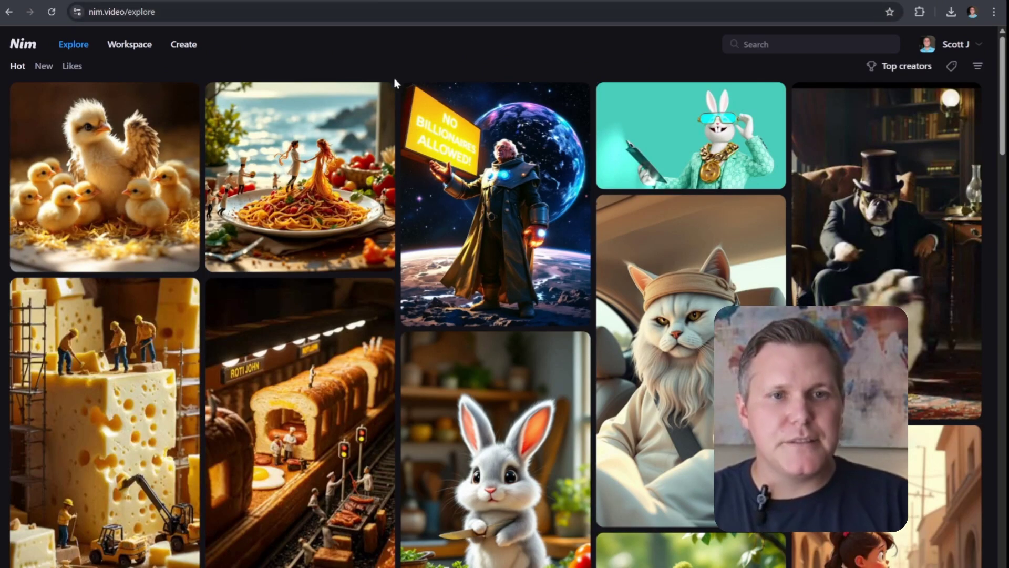
Step: Browse the Hot feed of community videos and examine the prompt and settings of the horse-riding meadow video
scroll(525, 229, "down", 10)
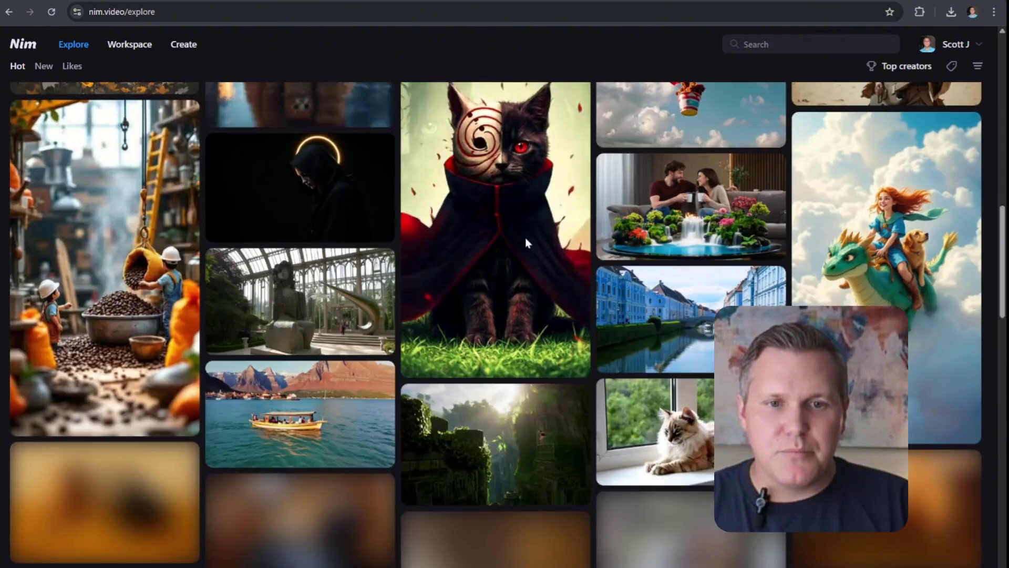
scroll(525, 237, "down", 15)
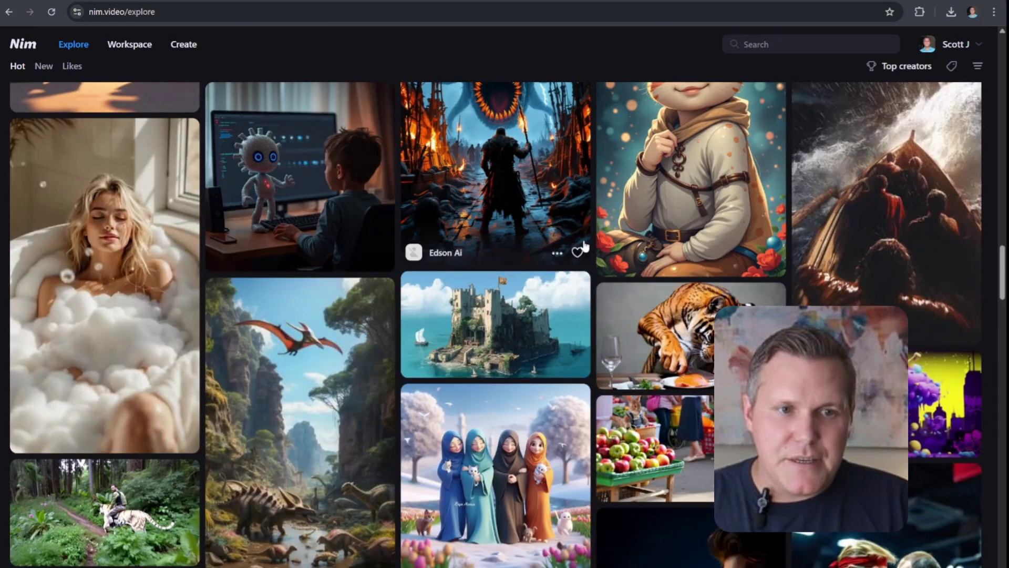
scroll(592, 239, "down", 15)
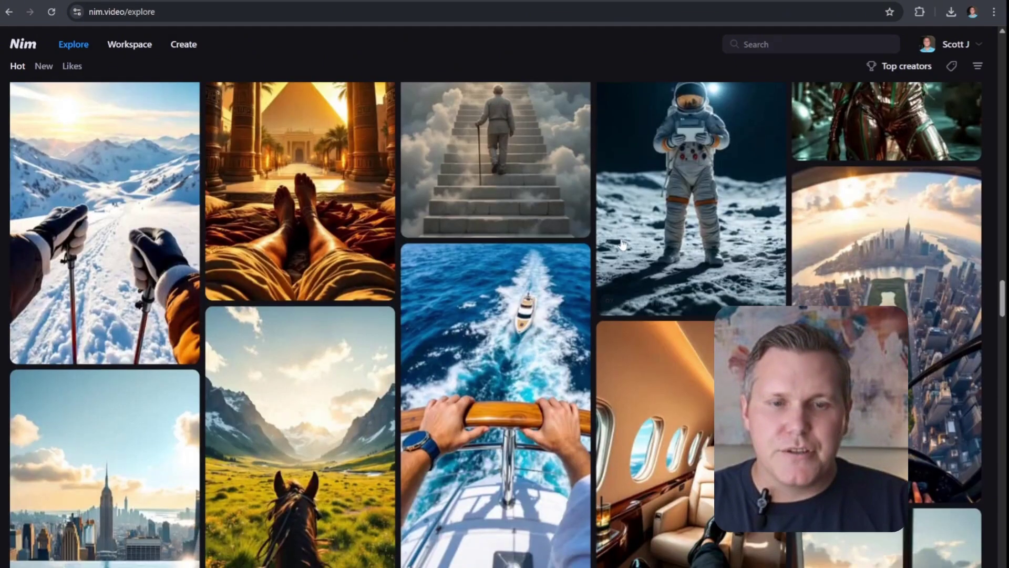
scroll(623, 245, "down", 4)
left_click(389, 279)
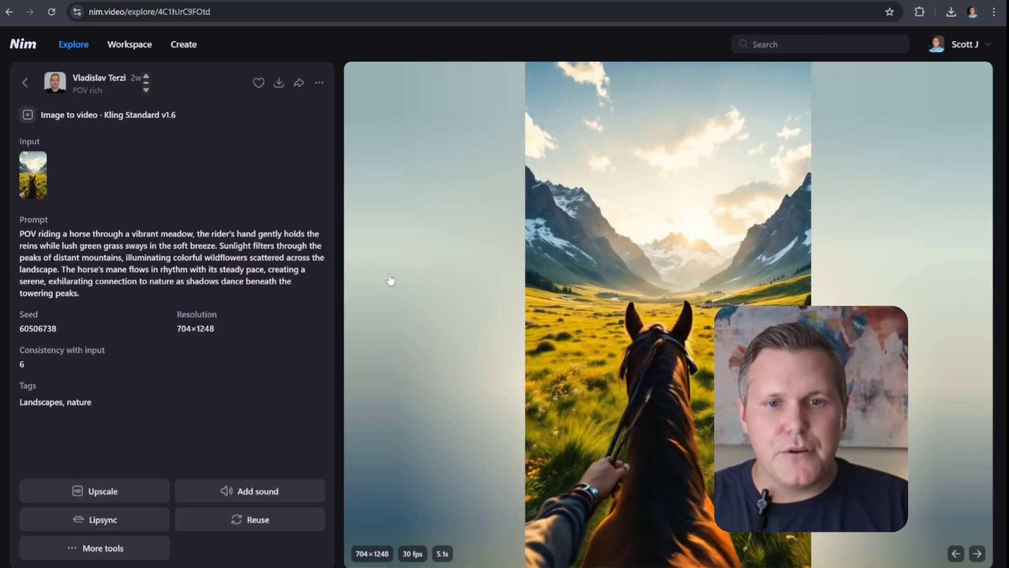
left_click(25, 82)
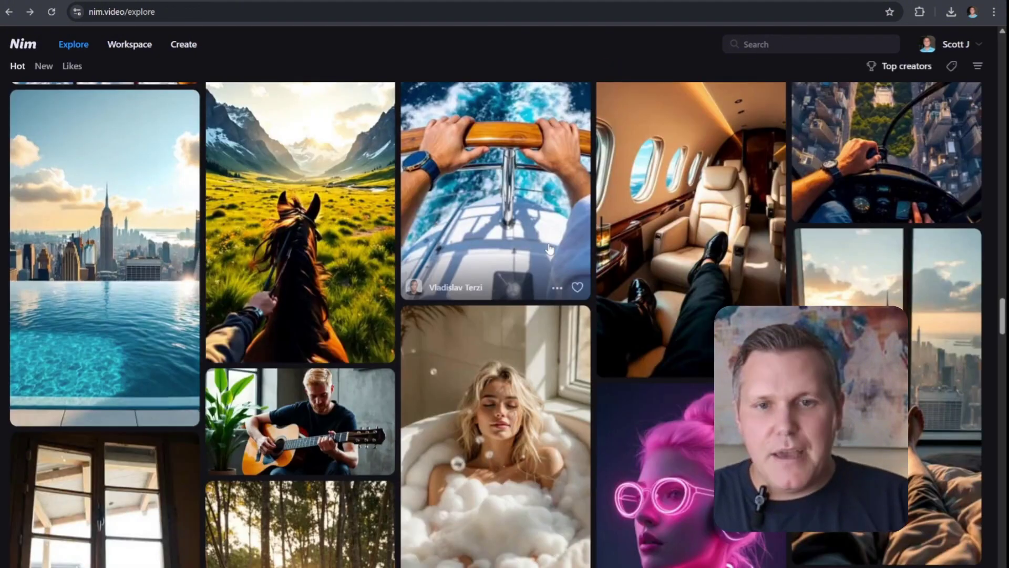
Step: Examine the prompt and settings of the bedroom-window city skyline video, and return to the feed
scroll(549, 249, "down", 3)
left_click(831, 236)
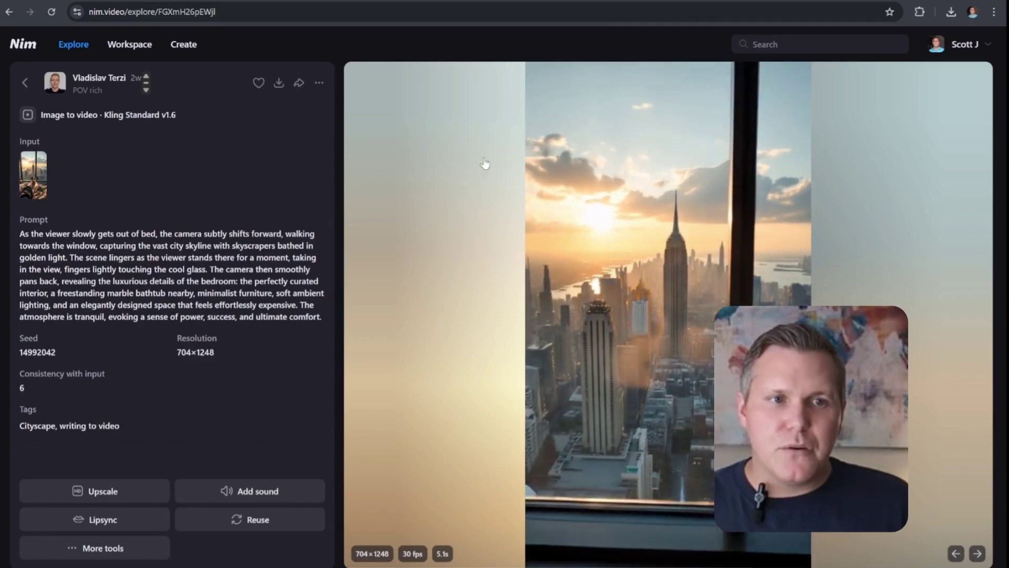
left_click(25, 83)
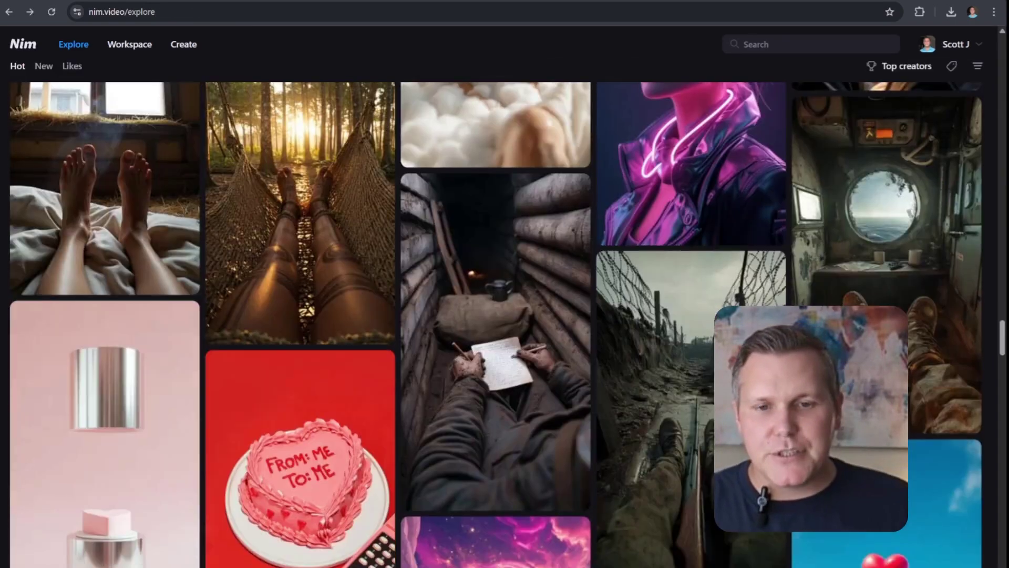
Step: Examine the prompt and settings of the purple stone-faces video, and return to the beginning of the feed
scroll(514, 286, "down", 3)
scroll(513, 286, "down", 3)
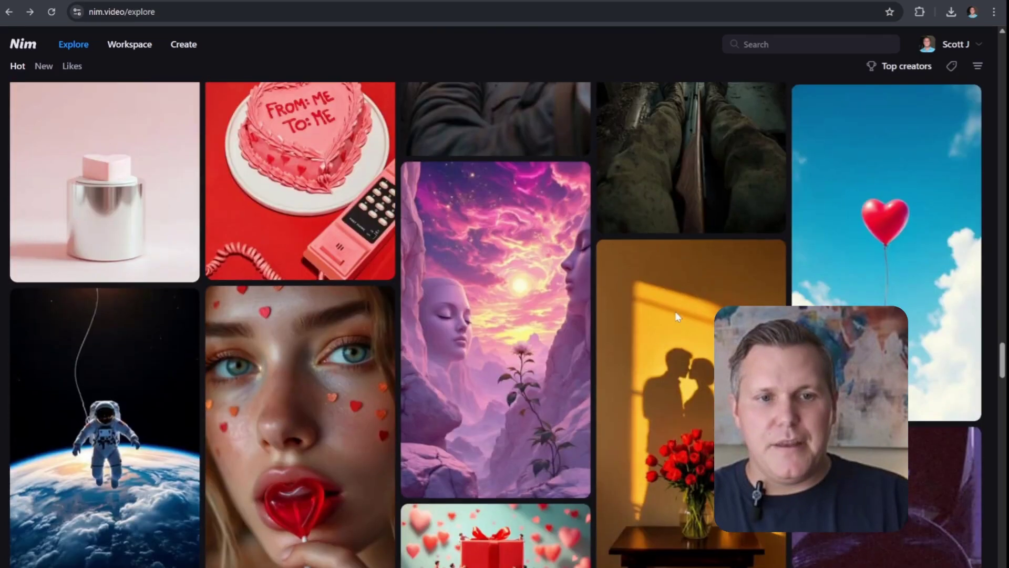
left_click(513, 286)
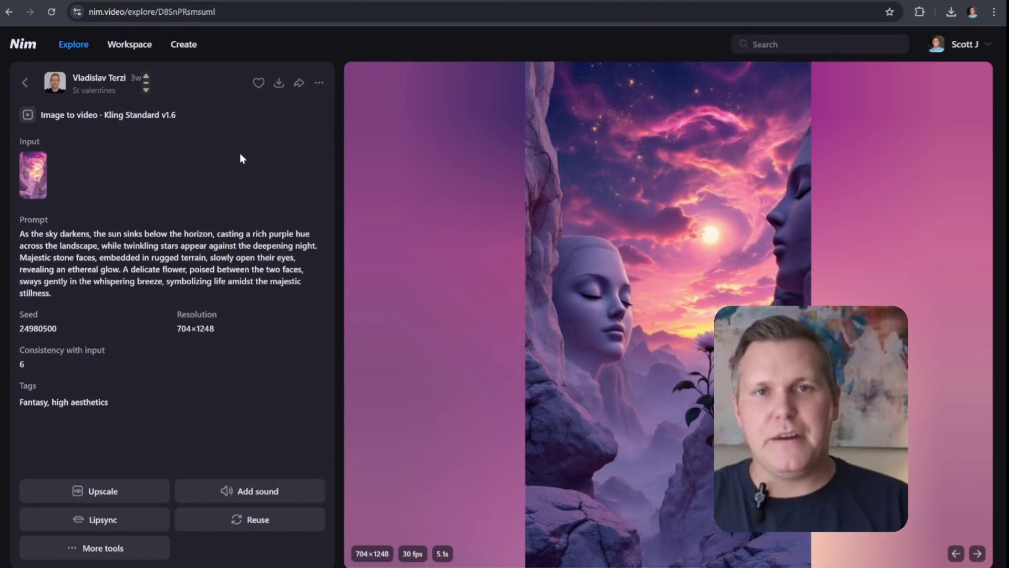
left_click(25, 83)
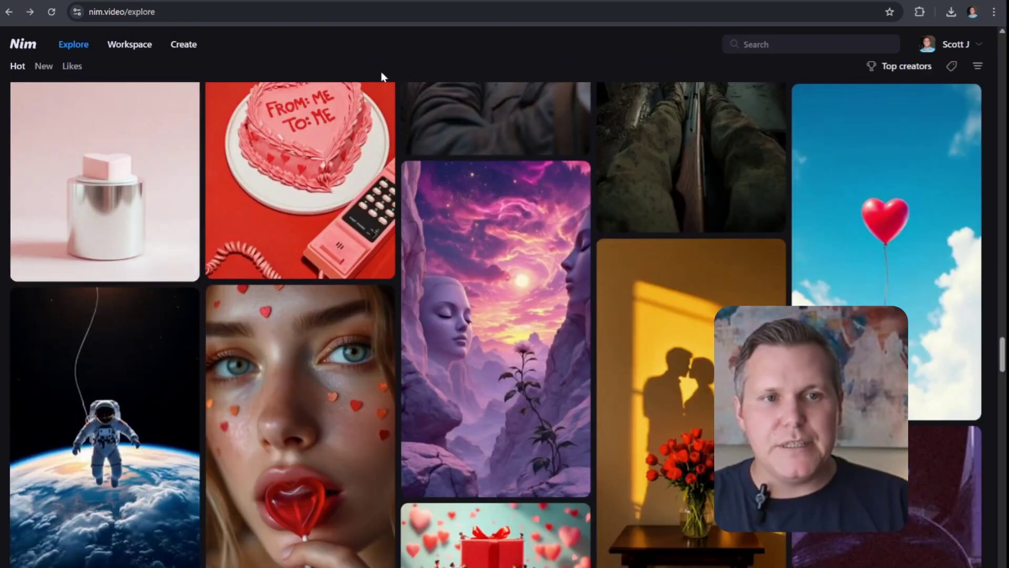
scroll(468, 184, "up", 15)
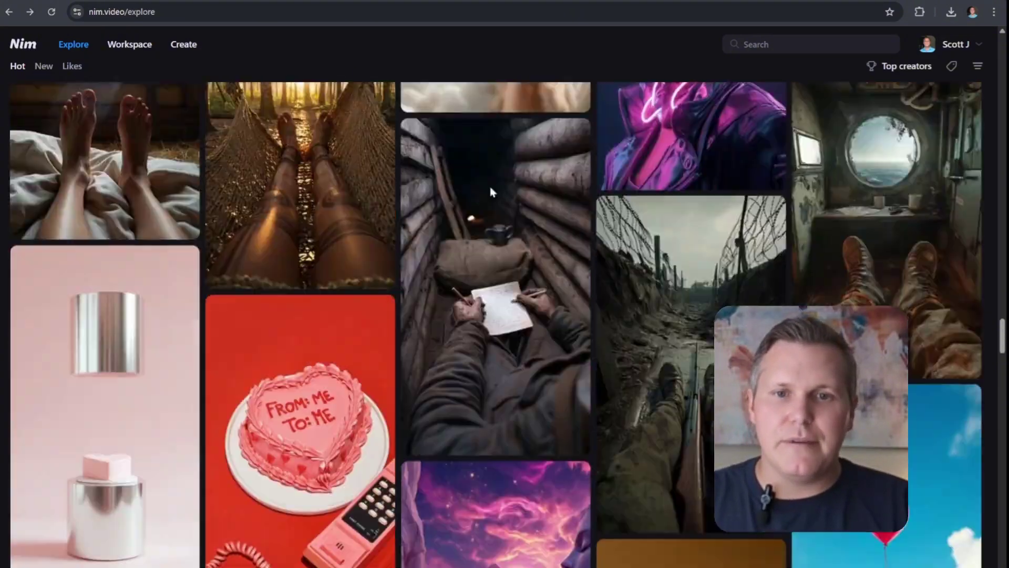
scroll(456, 181, "up", 15)
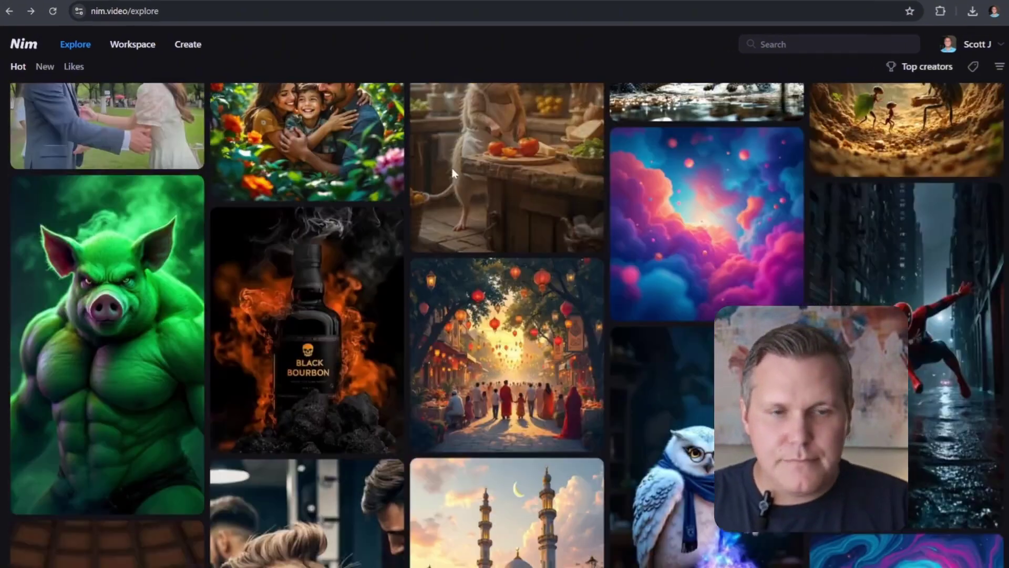
scroll(735, 113, "up", 5)
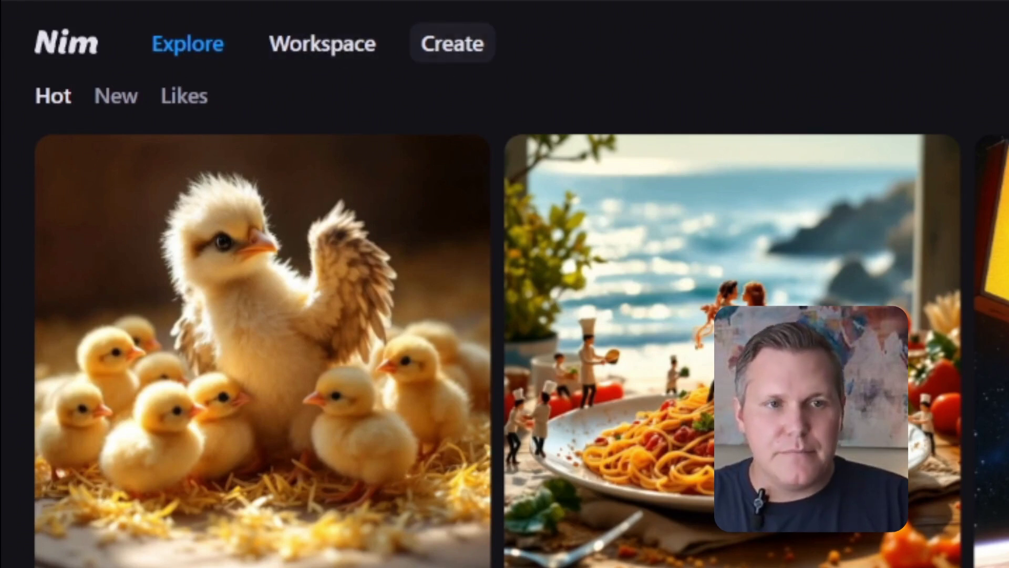
Step: Examine the sharing options for a new project in the workspace, and close the project form without saving
left_click(288, 44)
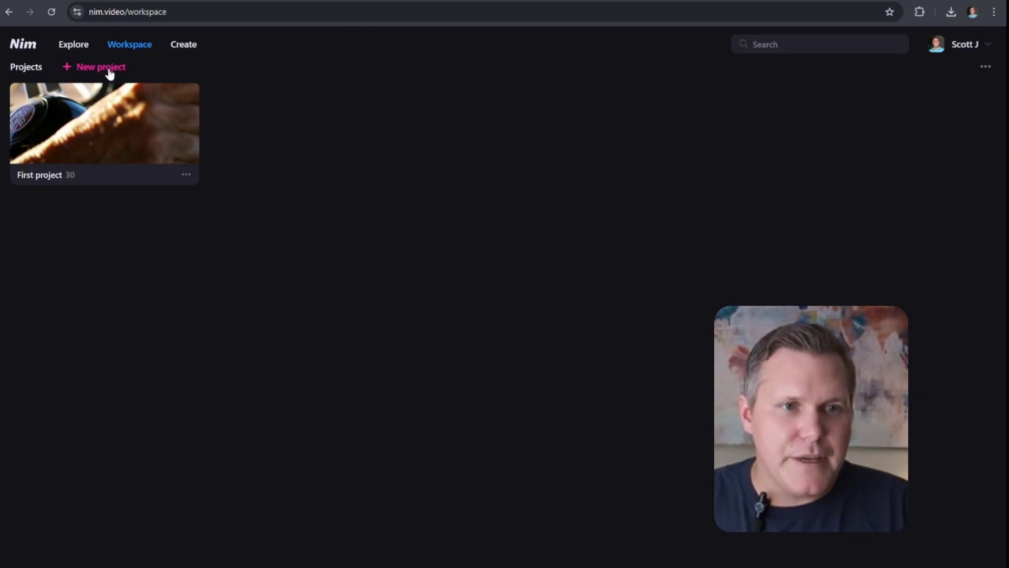
left_click(110, 74)
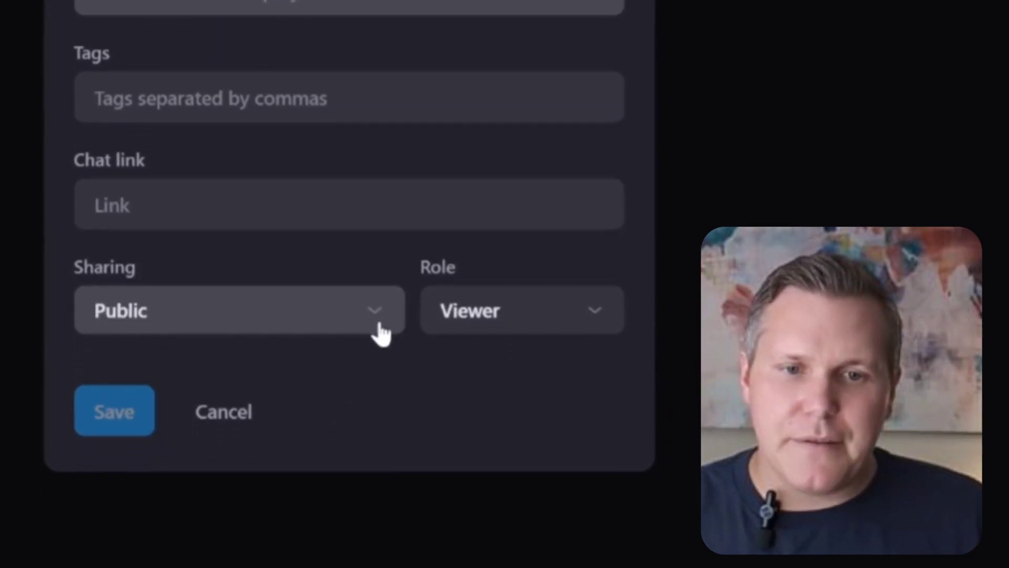
left_click(378, 327)
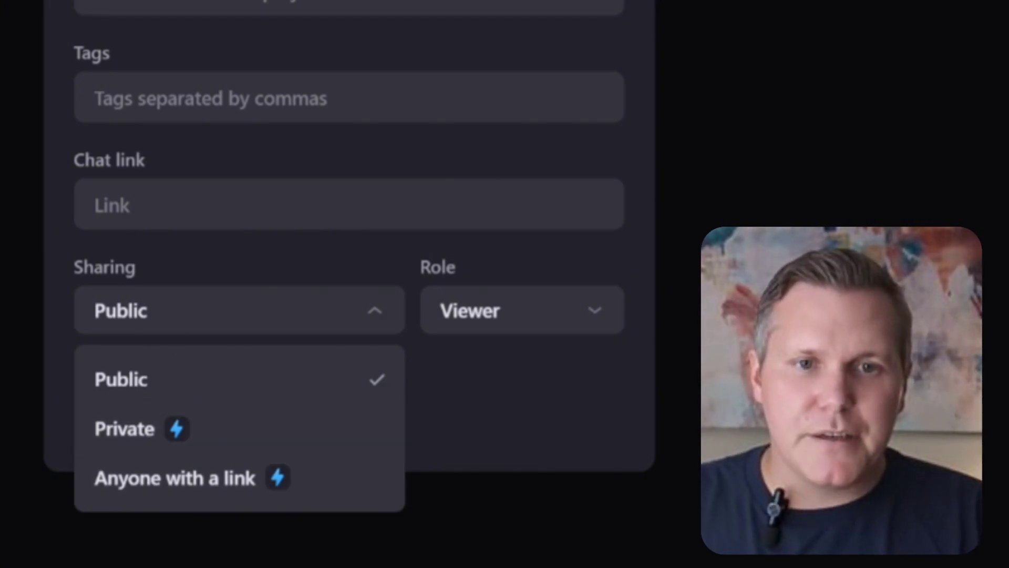
key("Escape")
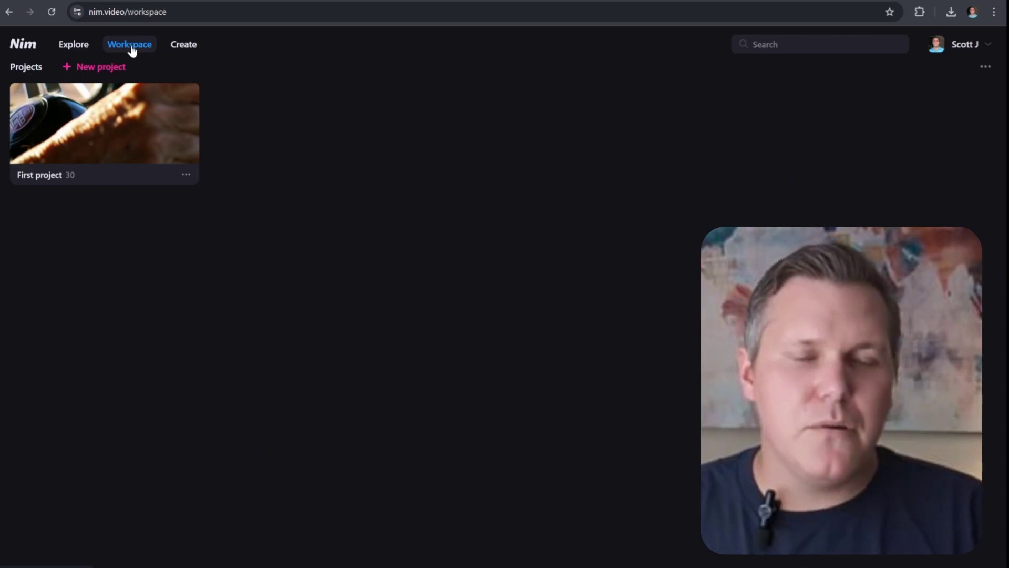
Step: Open the Create page and review the full list of main, advanced and experimental tools
left_click(184, 45)
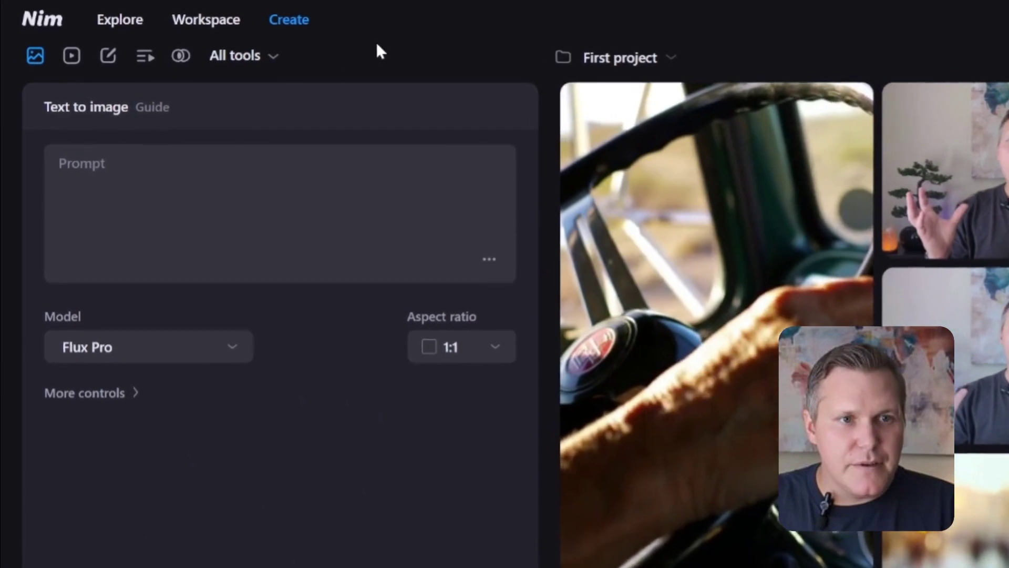
left_click(269, 57)
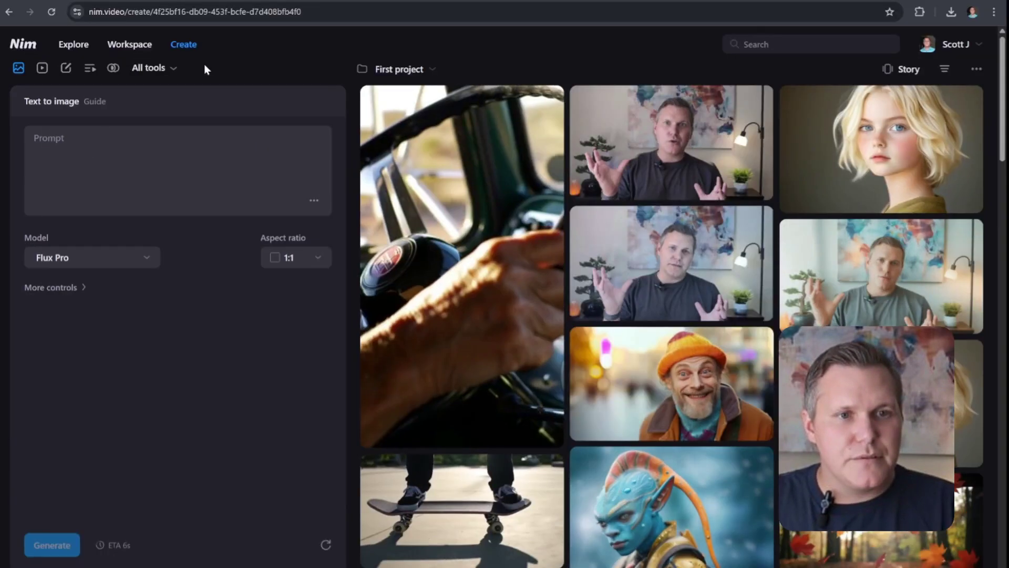
left_click(160, 69)
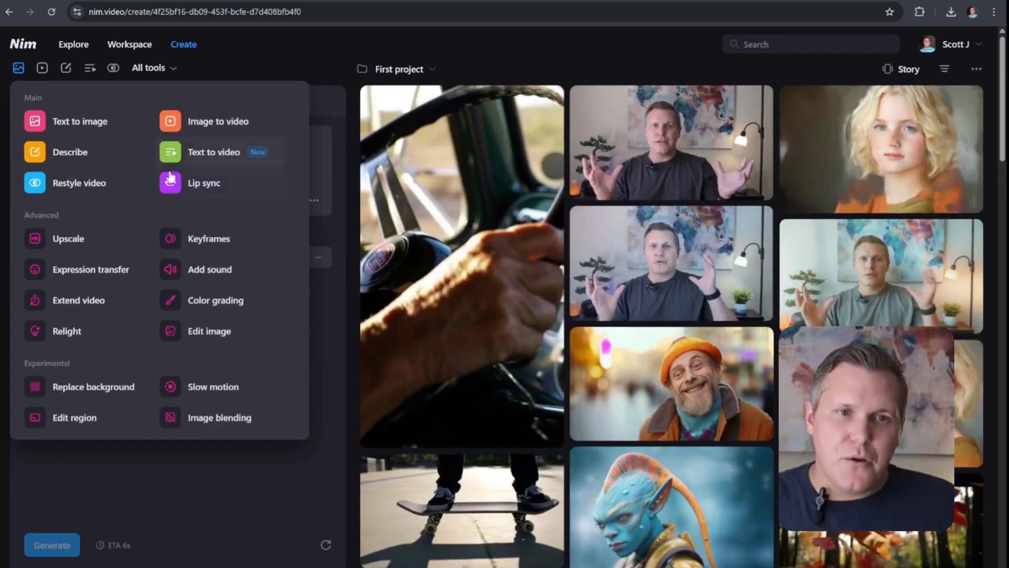
mouse_move(160, 70)
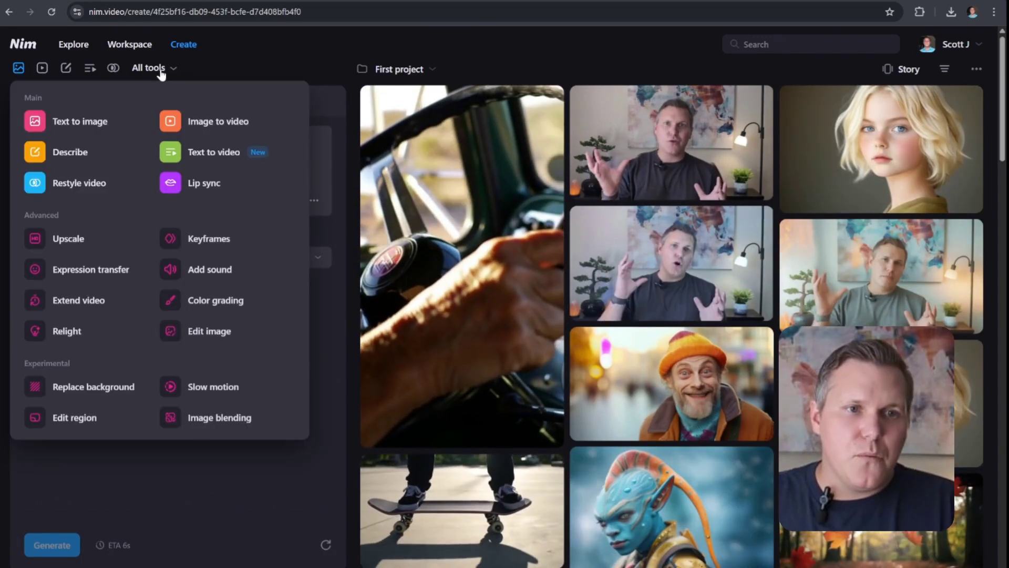
Step: Switch to the Text to video tool and examine its available models and their credit costs
left_click(197, 151)
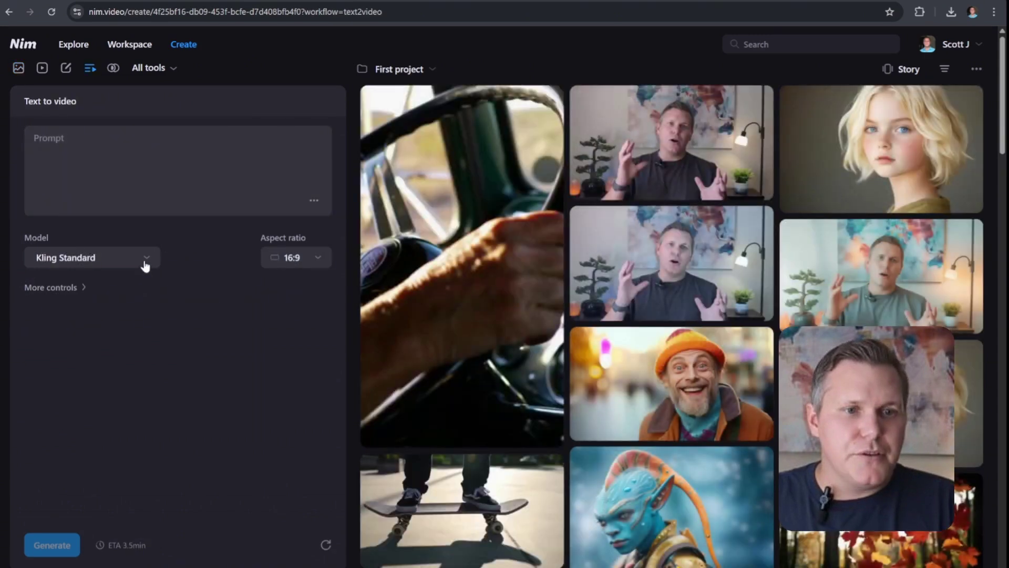
left_click(143, 260)
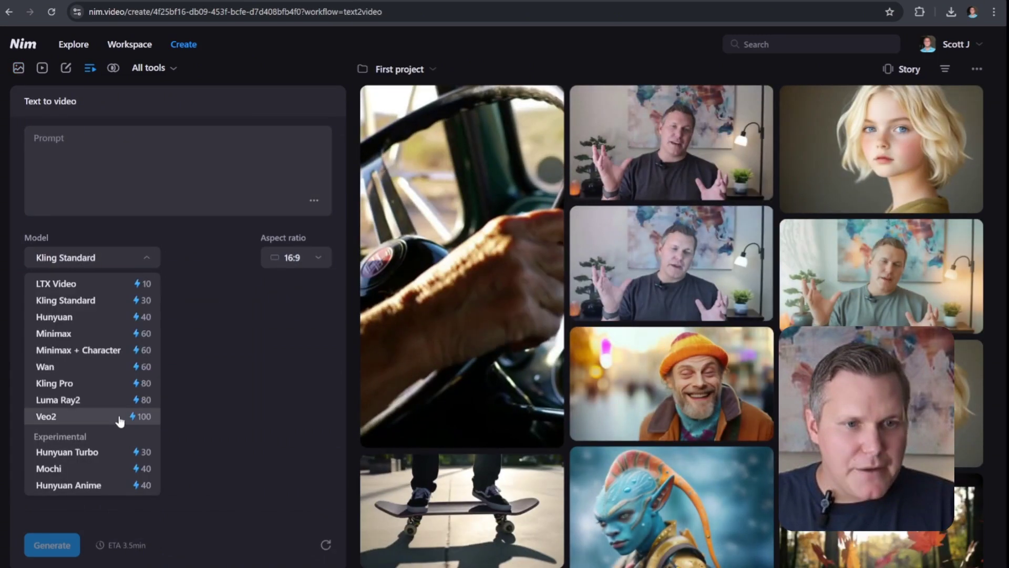
left_click(187, 153)
Step: Switch to the Text to image tool and review its image models, keeping Flux Pro
left_click(171, 73)
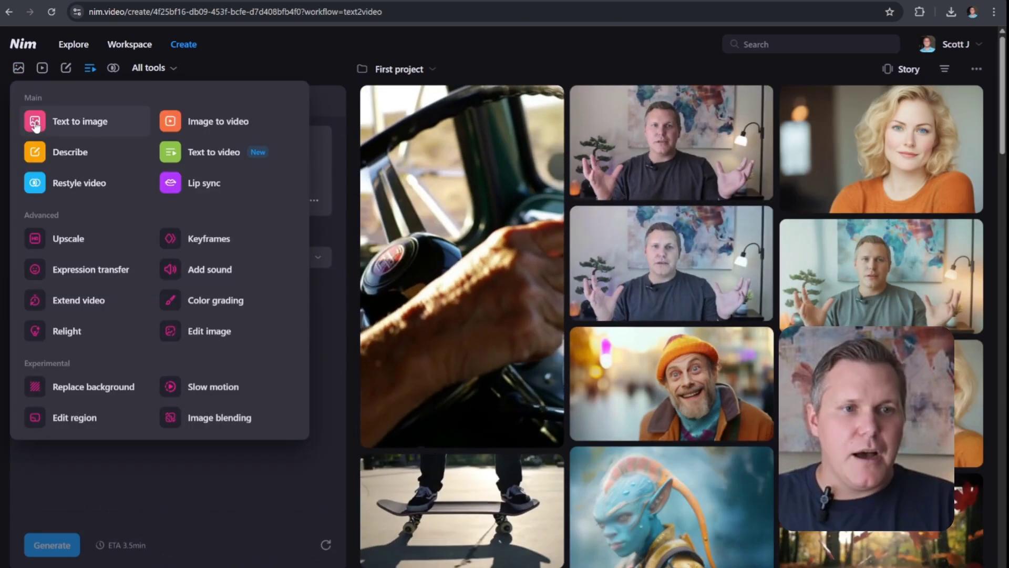
left_click(35, 121)
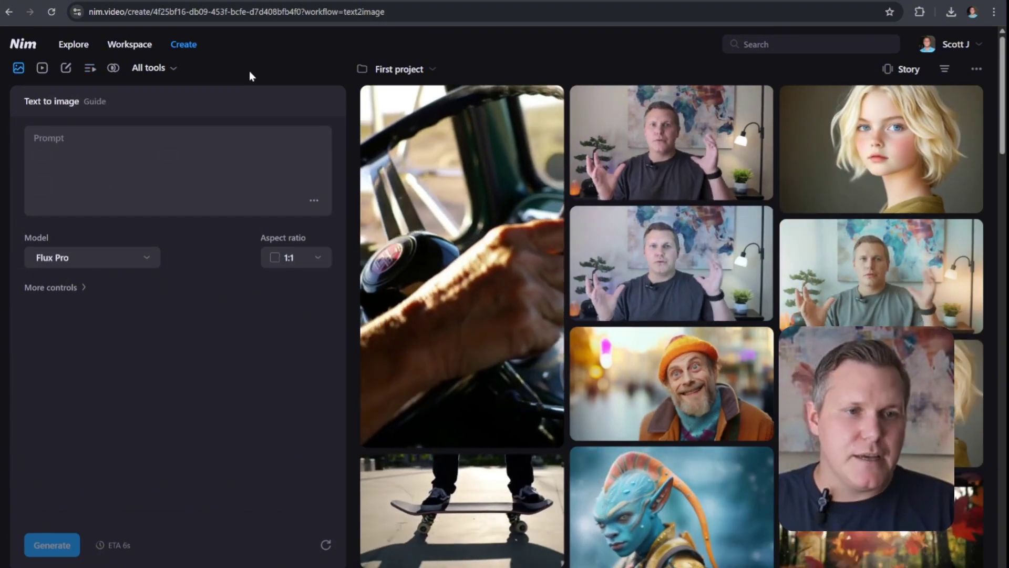
left_click(153, 263)
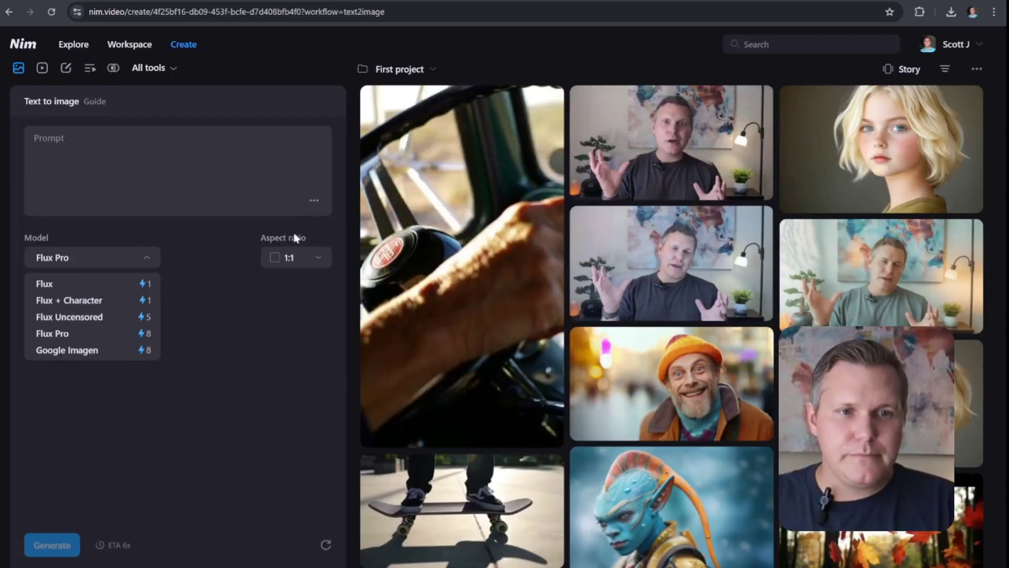
left_click(137, 170)
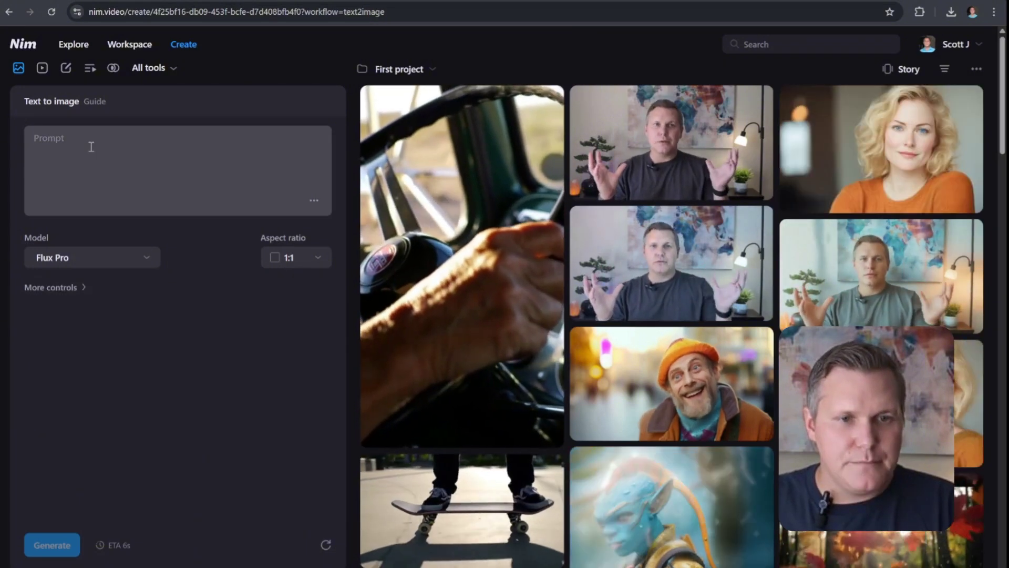
Step: Review the aspect ratio choices for the image, keeping 1:1, and reveal the additional seed controls
left_click(317, 258)
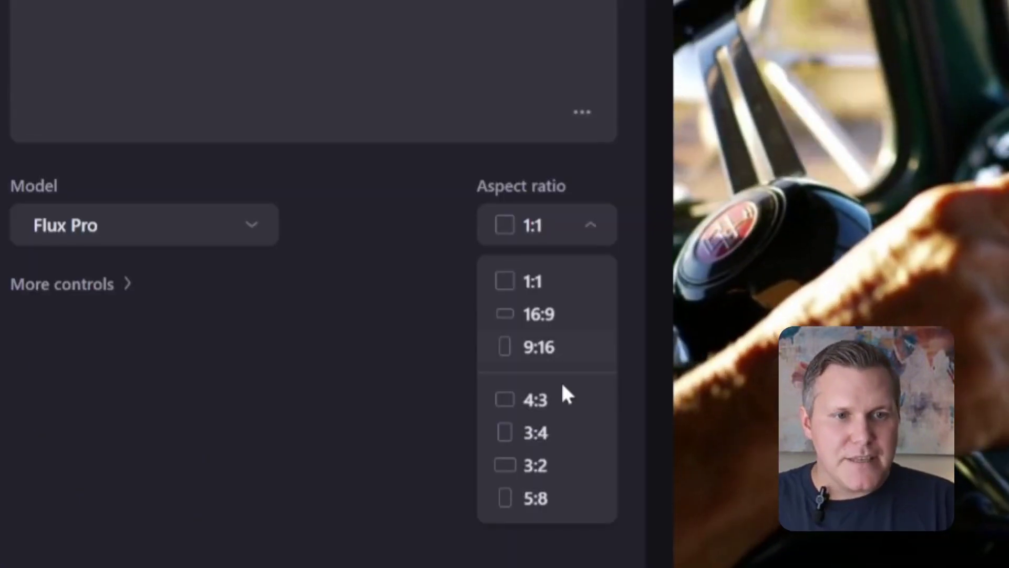
left_click(336, 312)
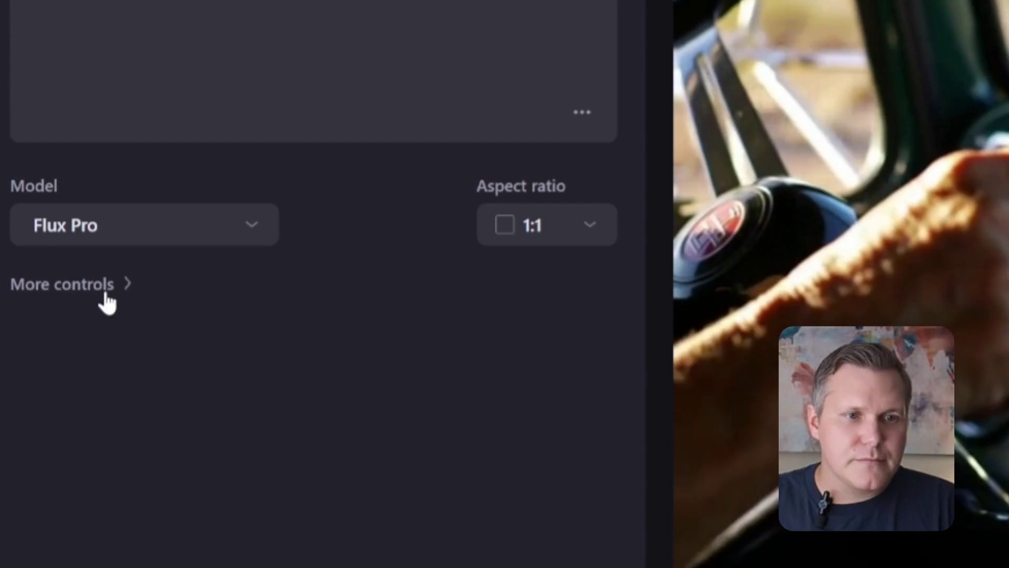
left_click(103, 287)
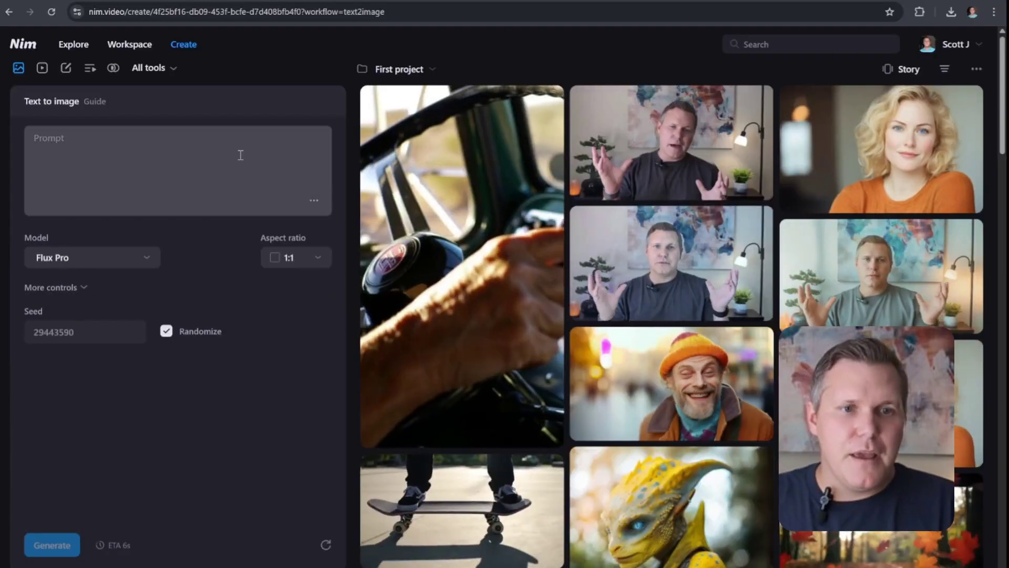
Step: Check the auto-enhance option of the image prompt, leaving it enabled
left_click(297, 174)
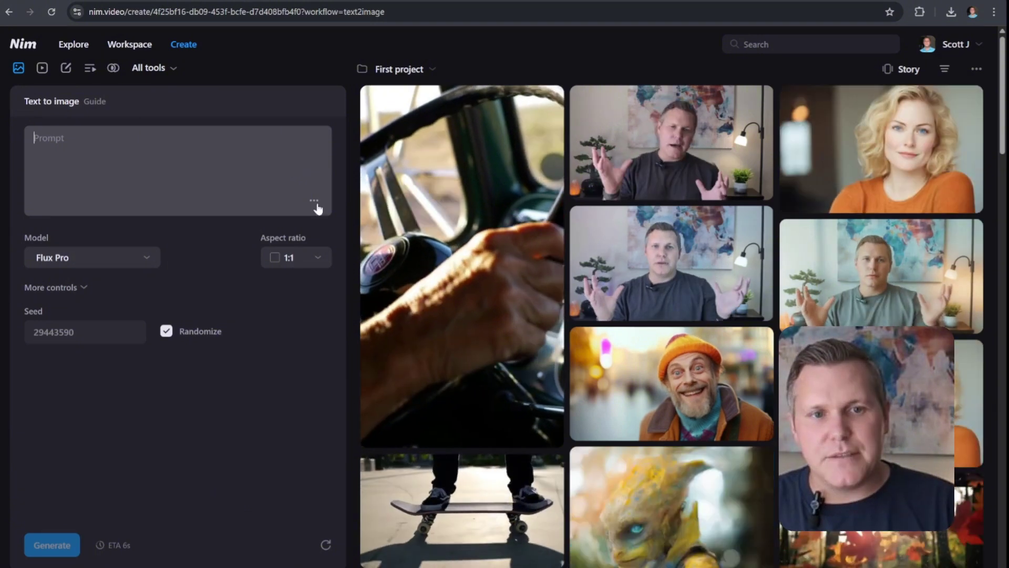
left_click(315, 204)
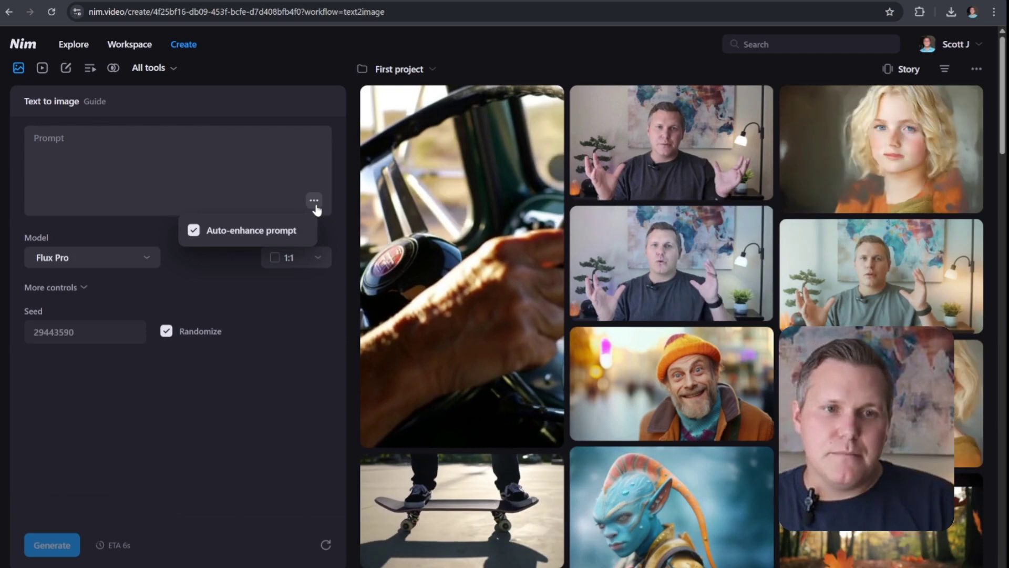
left_click(196, 158)
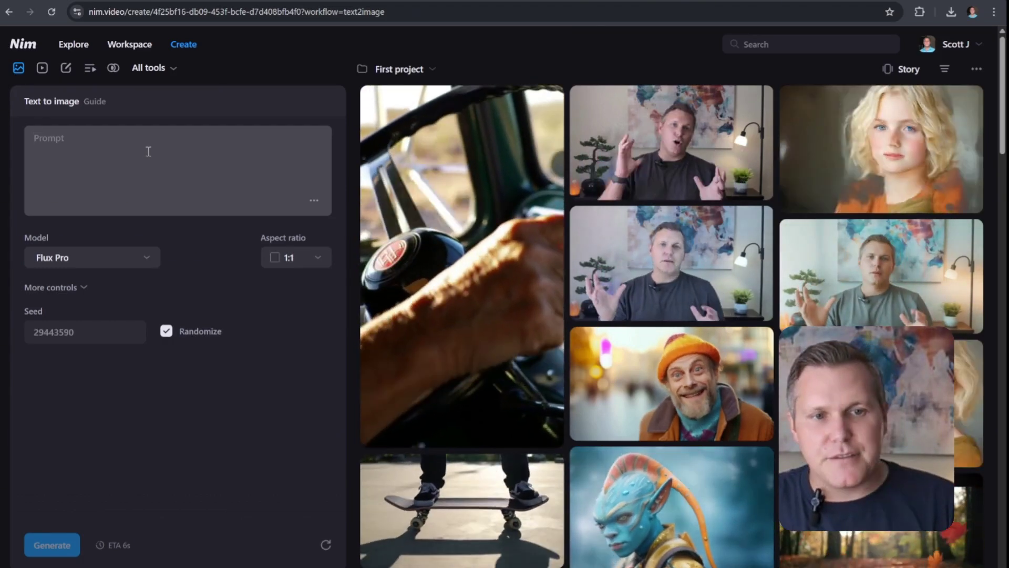
Step: Turn off auto-enhance for the image prompt and check the available image models, keeping Flux Pro
left_click(143, 156)
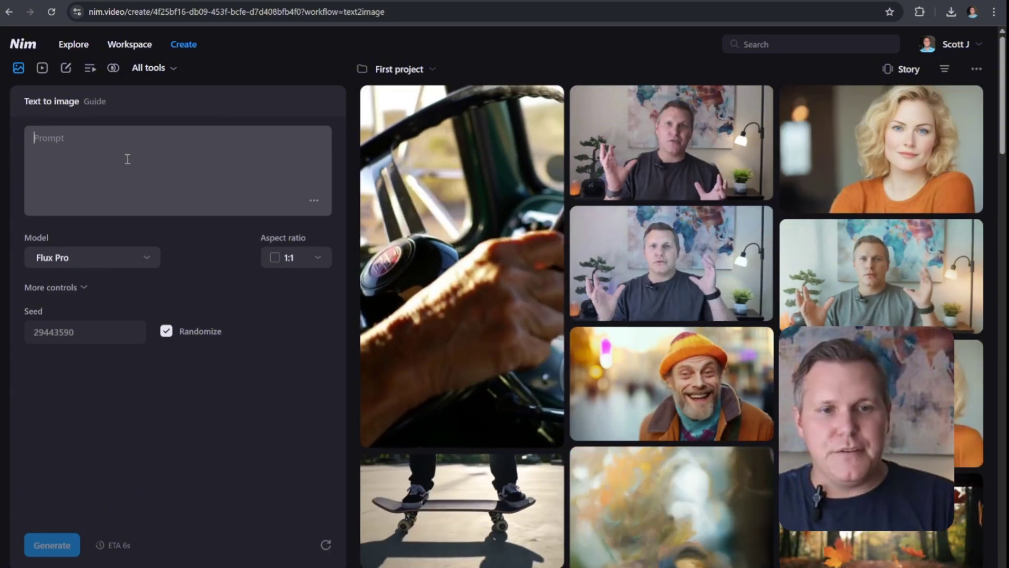
left_click(98, 145)
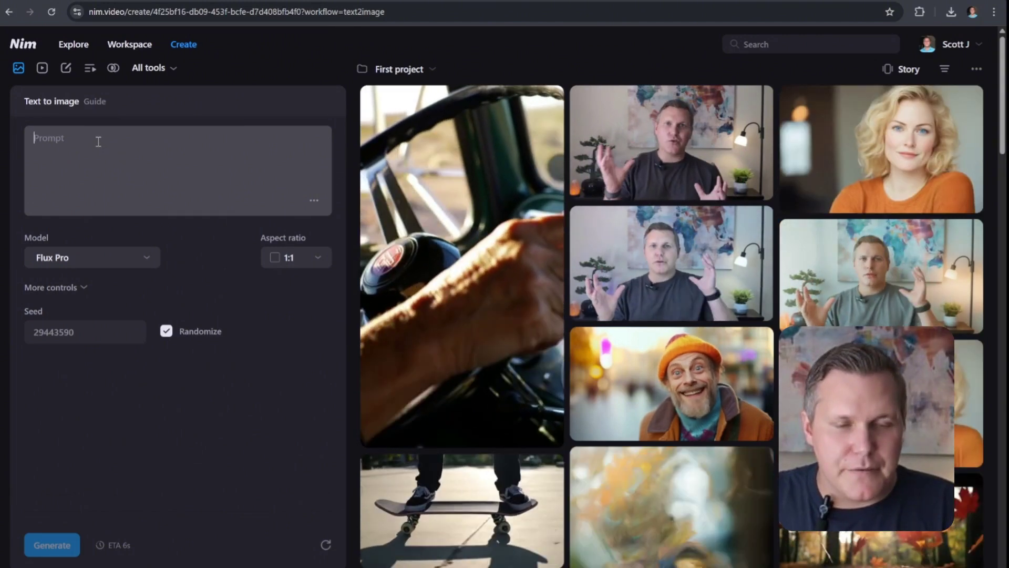
left_click(314, 201)
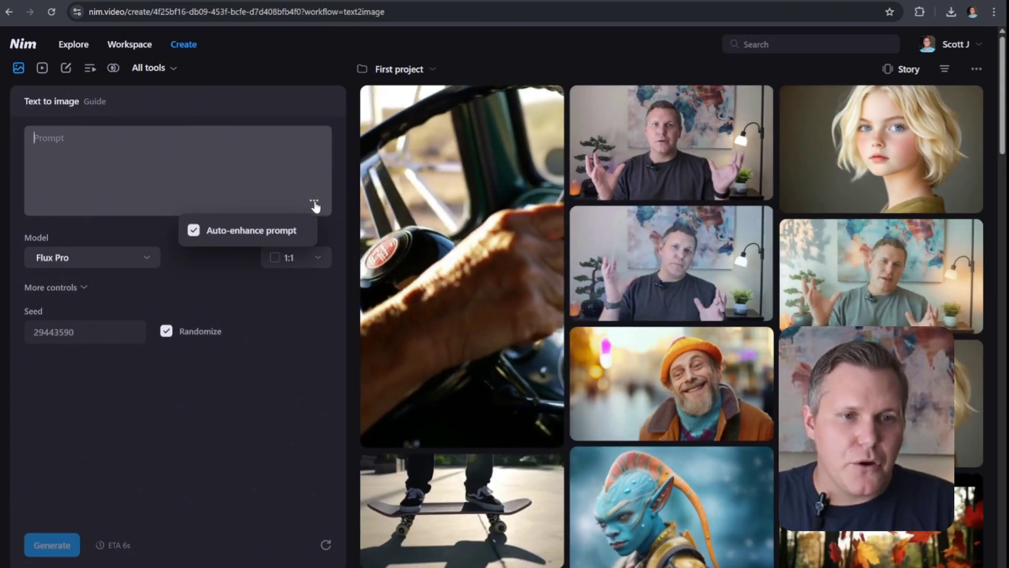
left_click(194, 233)
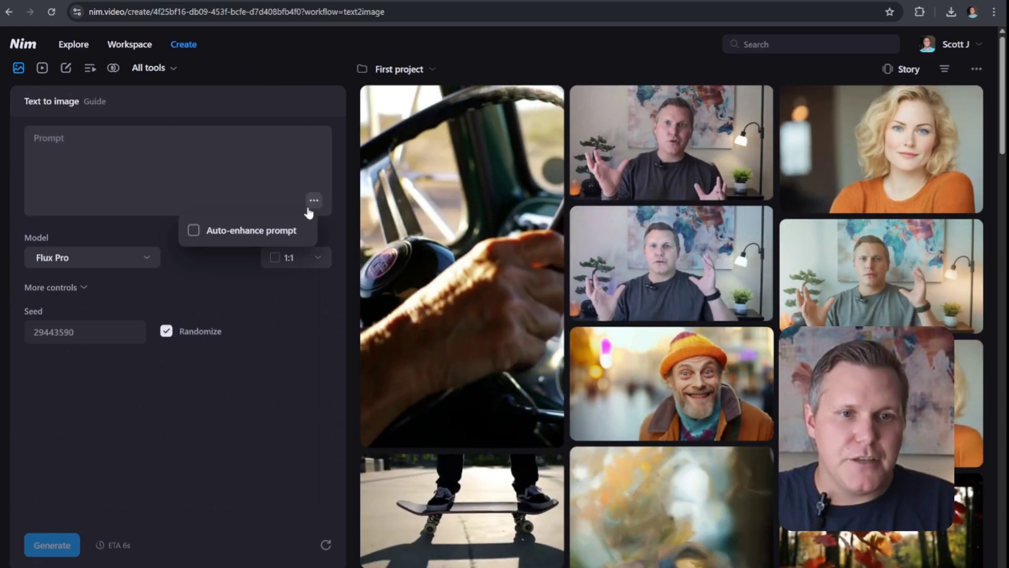
left_click(86, 151)
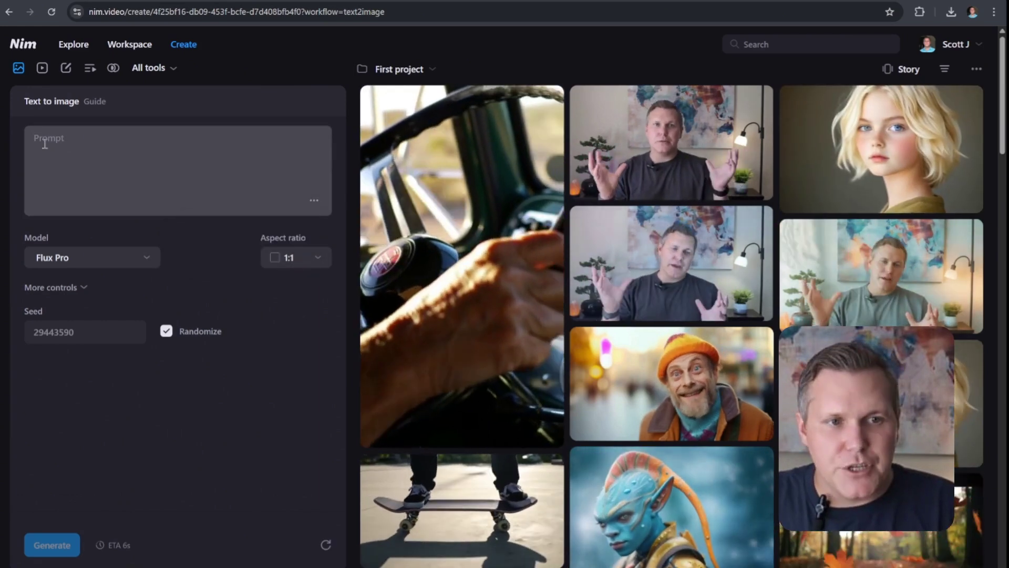
left_click(90, 258)
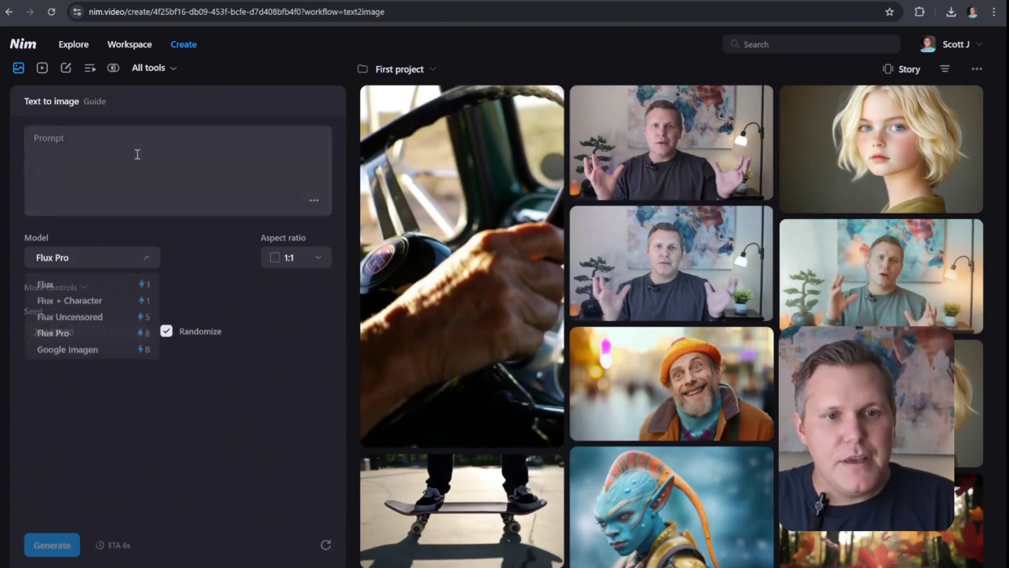
left_click(136, 152)
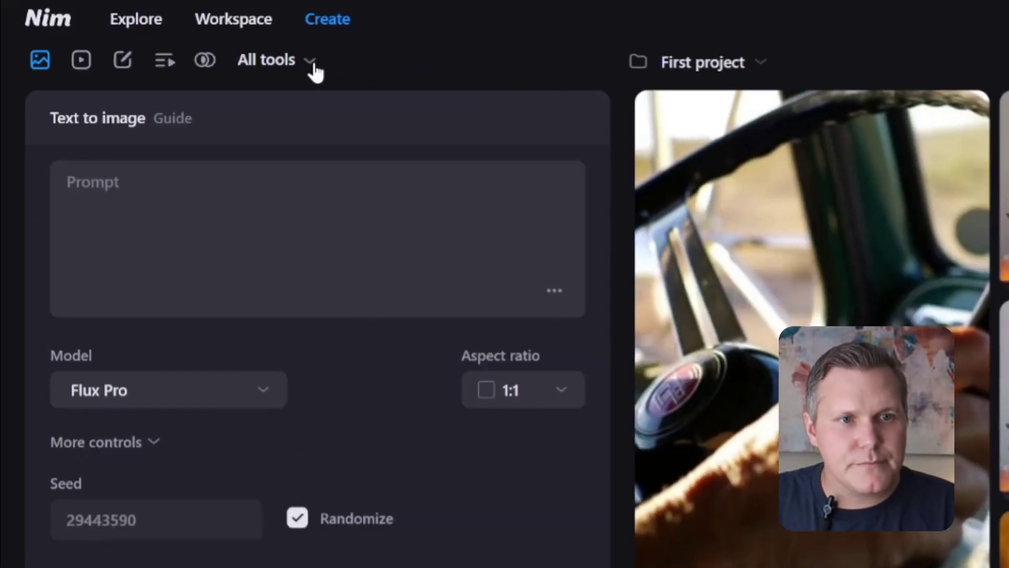
Step: Upload the smiling man in the orange hat to the Image to video tool and have a text prompt suggested for him
left_click(175, 71)
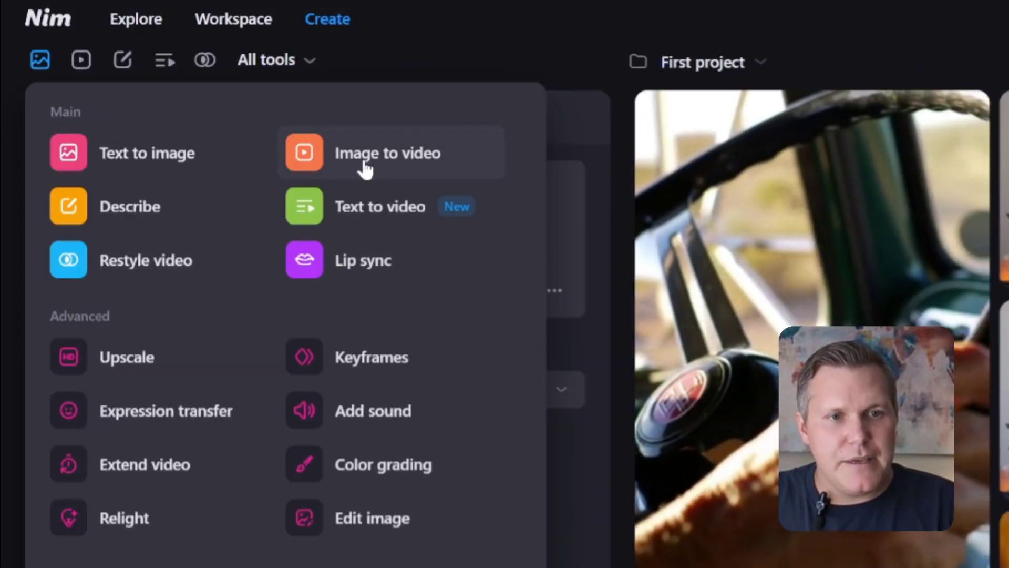
left_click(365, 164)
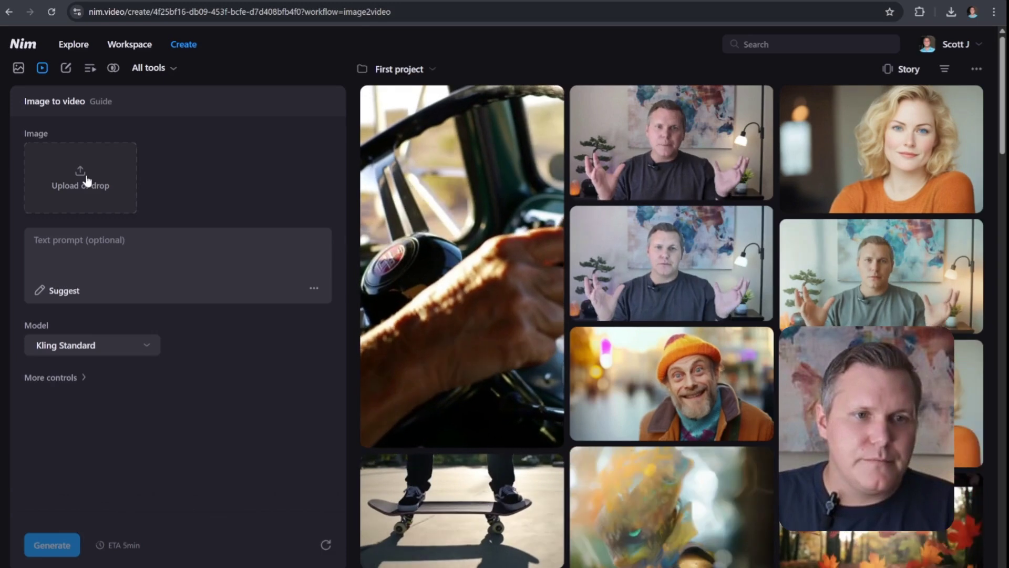
left_click(84, 178)
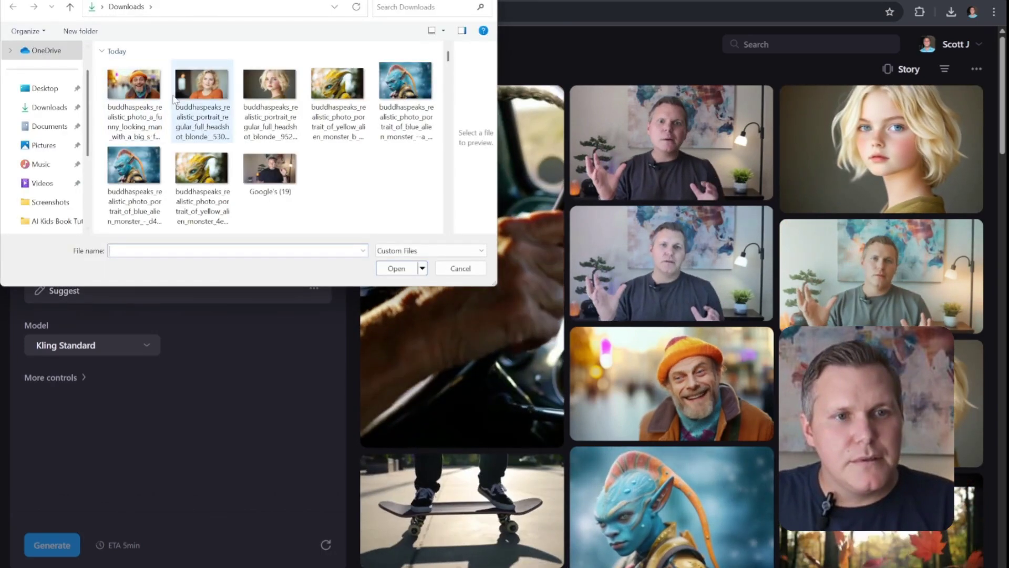
double_click(134, 84)
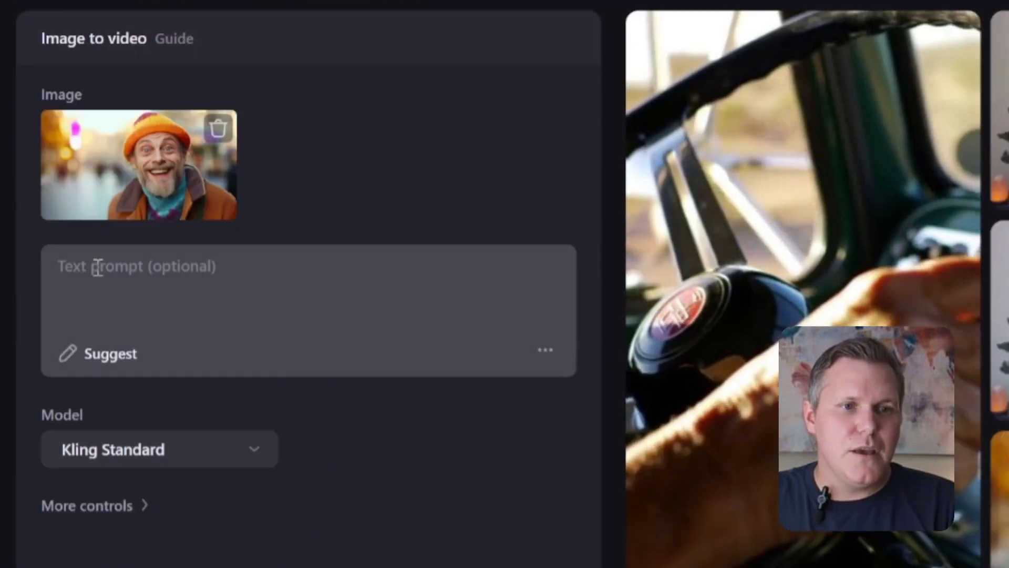
left_click(57, 233)
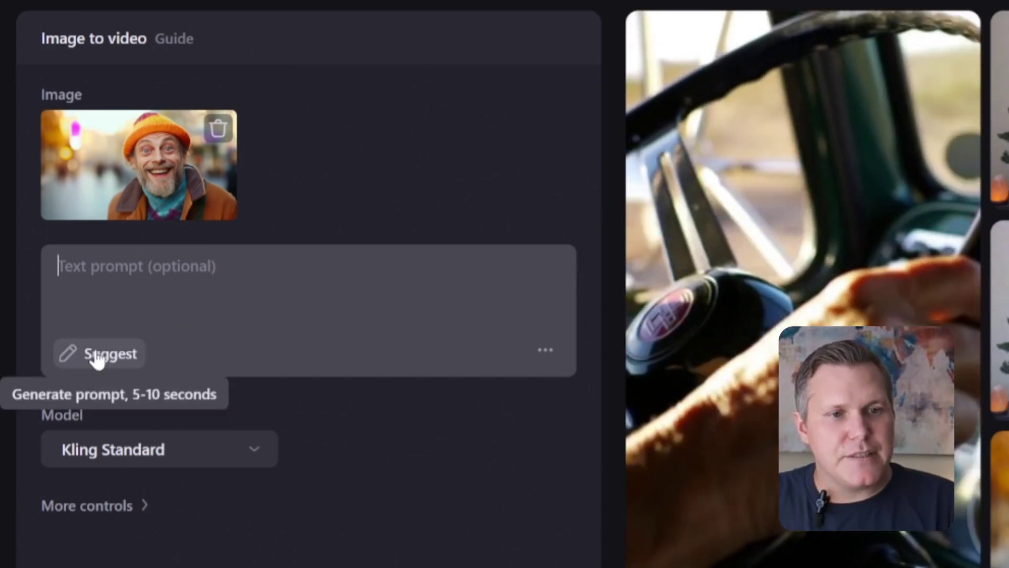
left_click(96, 361)
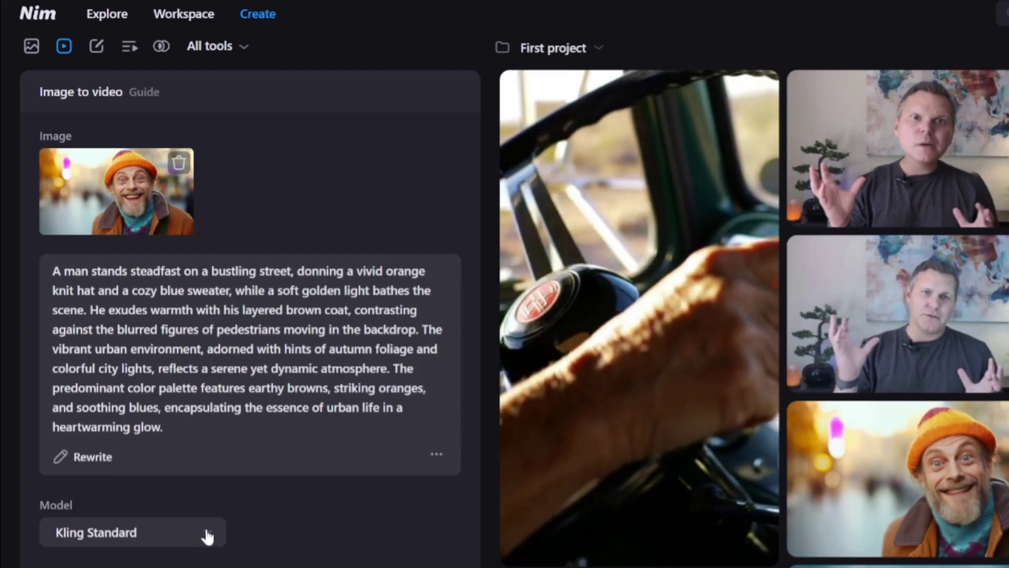
Step: Generate the video of the man with the Luma Ray2 model and open the finished clip
left_click(204, 535)
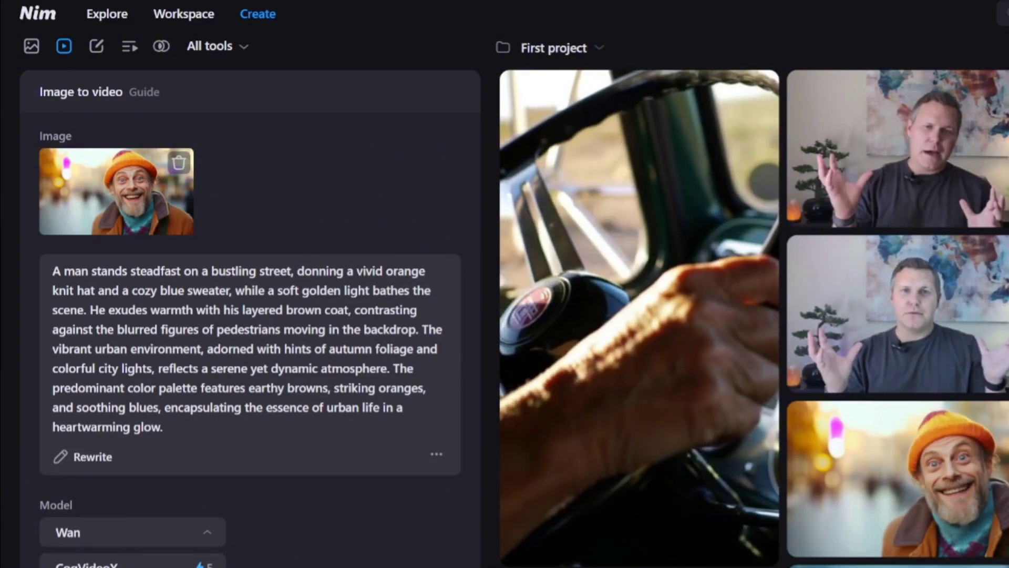
left_click(158, 567)
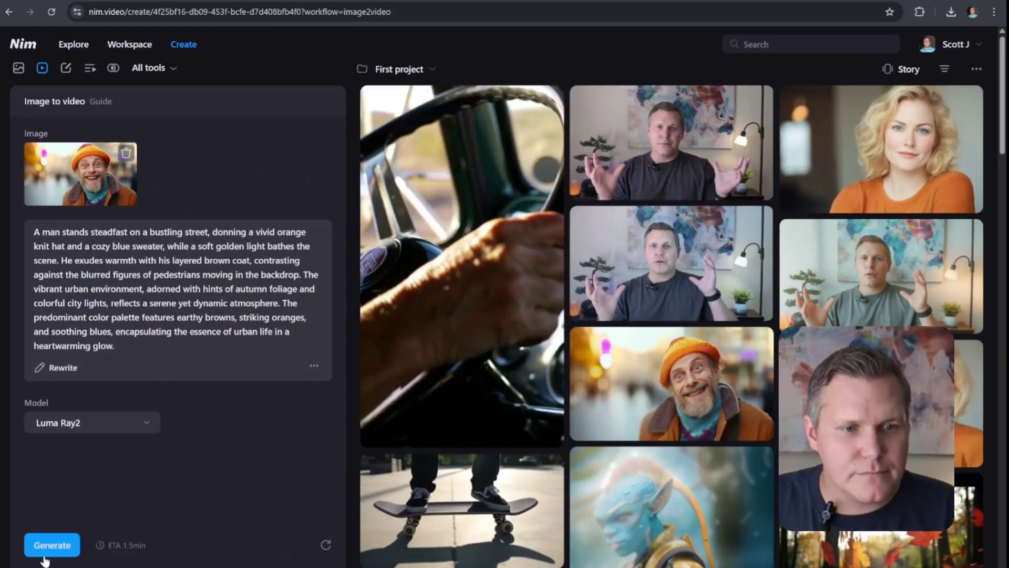
left_click(50, 546)
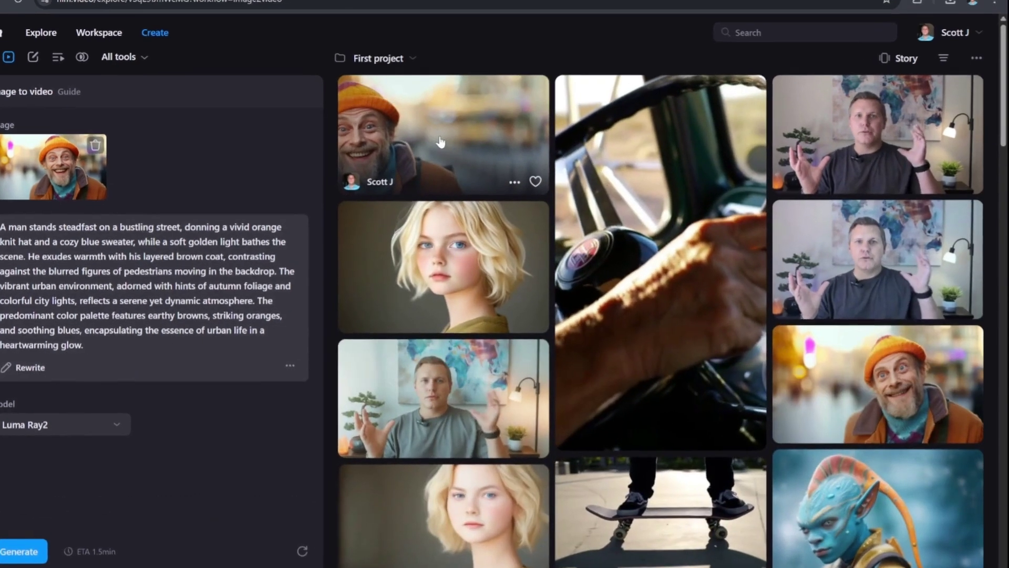
left_click(457, 147)
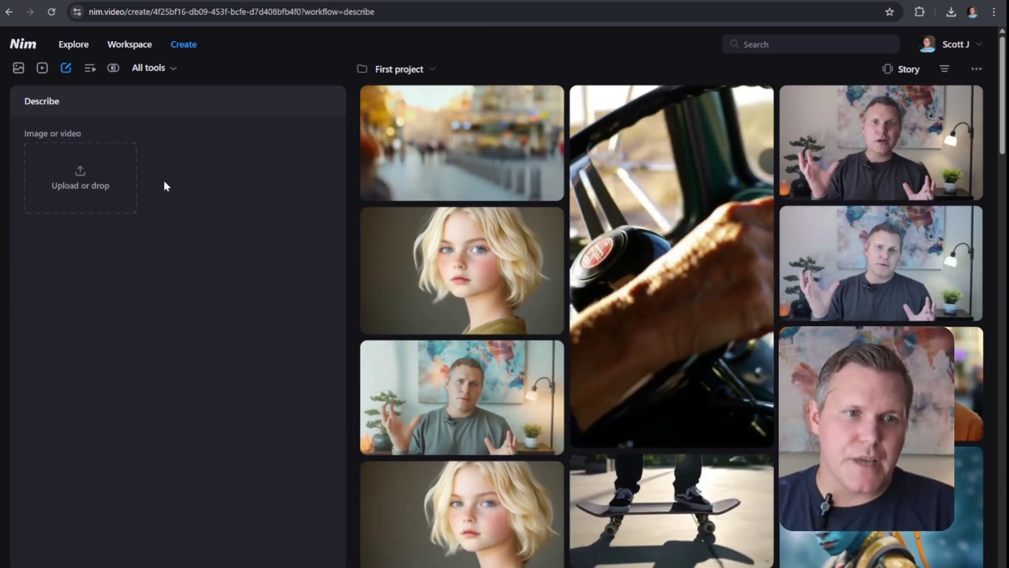
Step: Upload the portrait of the blue alien with the orange crest to the Describe tool to get its description
left_click(104, 183)
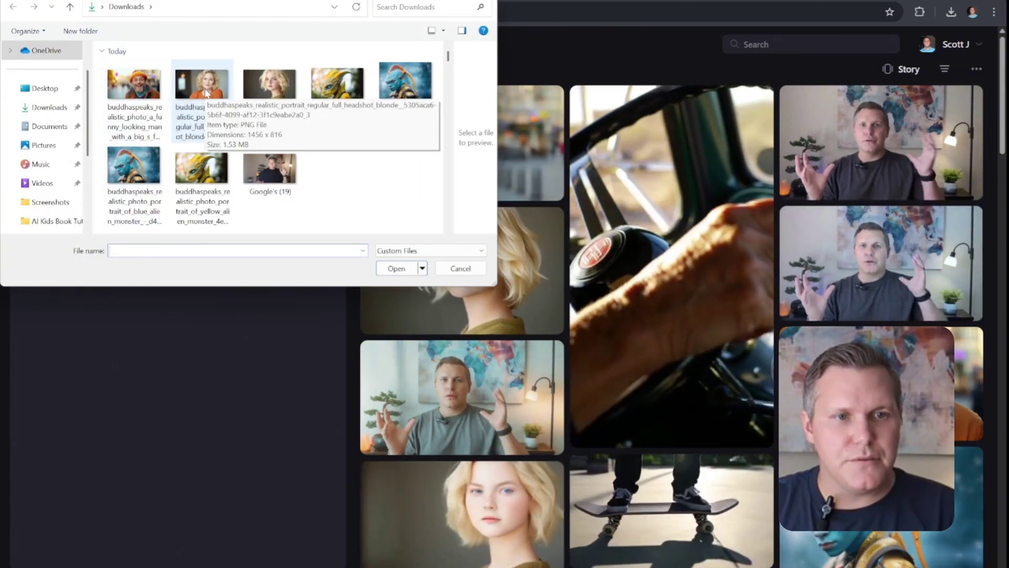
left_click(129, 171)
left_click(396, 268)
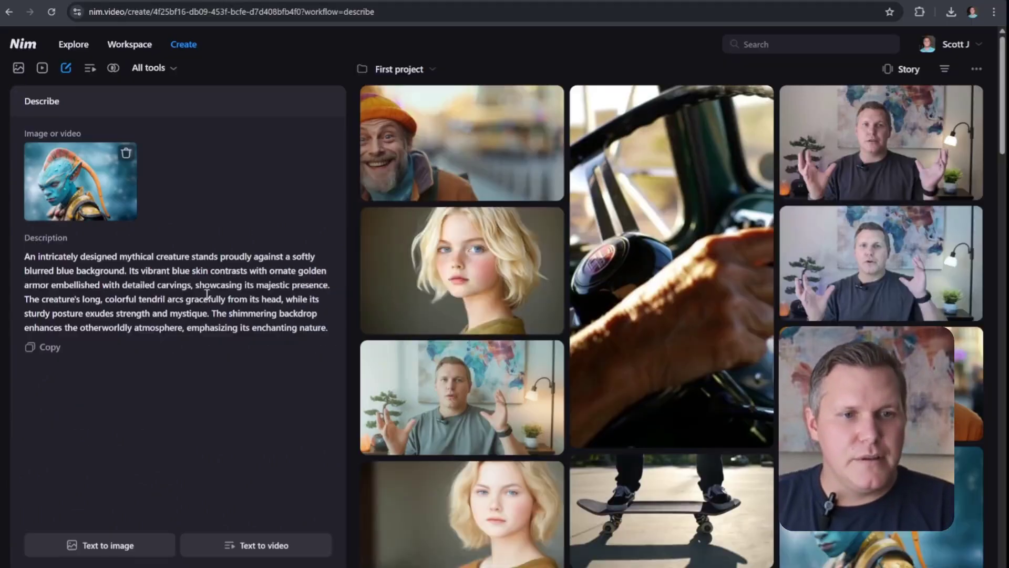
Step: Copy the creature's description and use it as the prompt in the Text to image tool
left_click(49, 348)
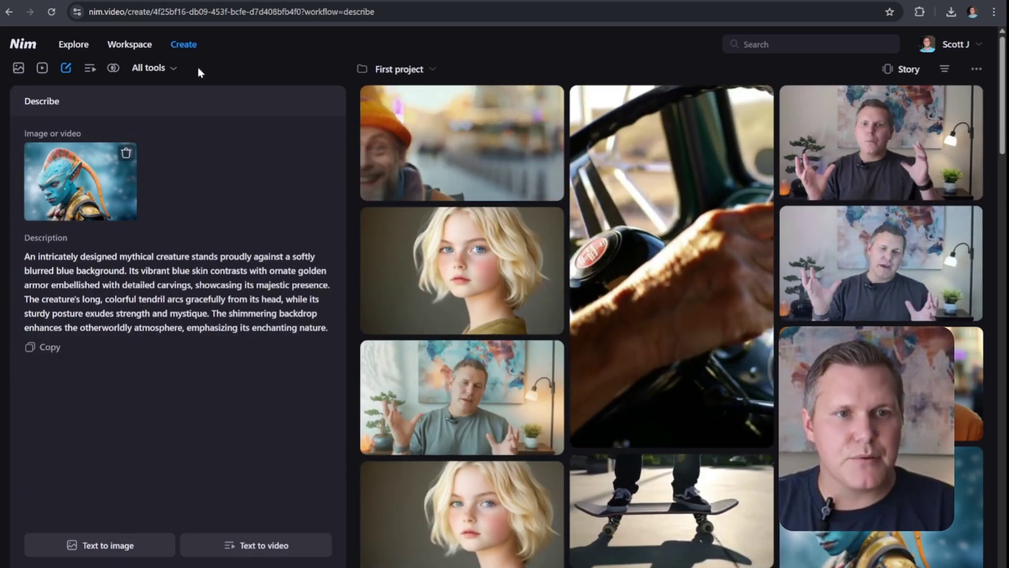
left_click(174, 68)
left_click(79, 151)
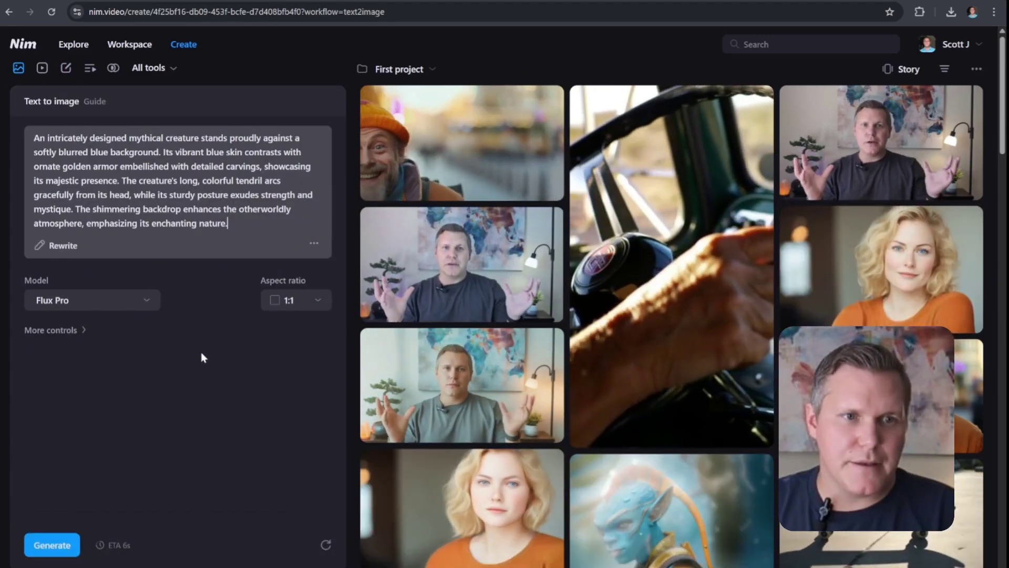
Step: Set the aspect ratio to 16:9 and generate the mythical creature image with Flux Pro
left_click(150, 302)
left_click(149, 301)
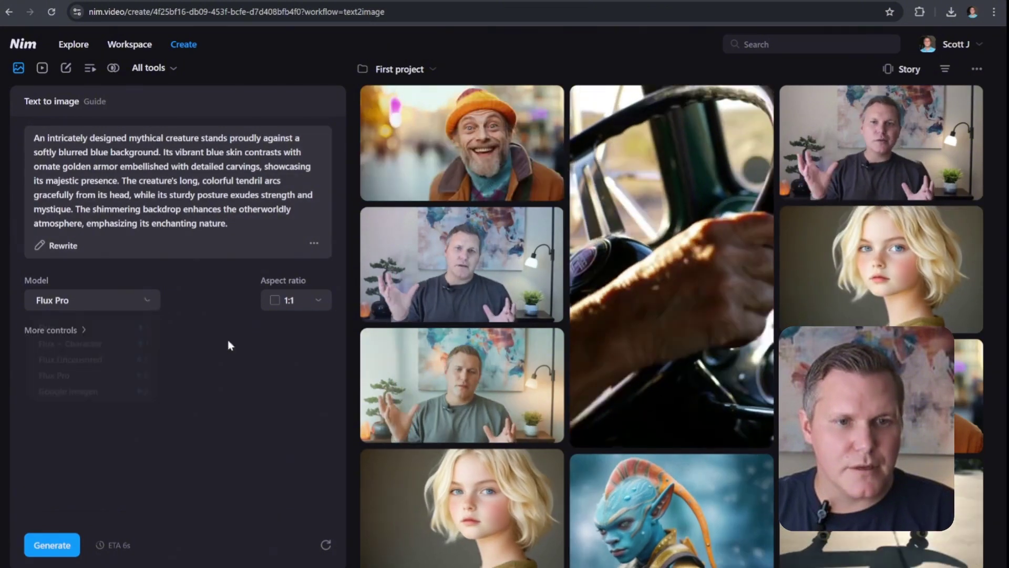
left_click(311, 301)
left_click(287, 320)
left_click(139, 297)
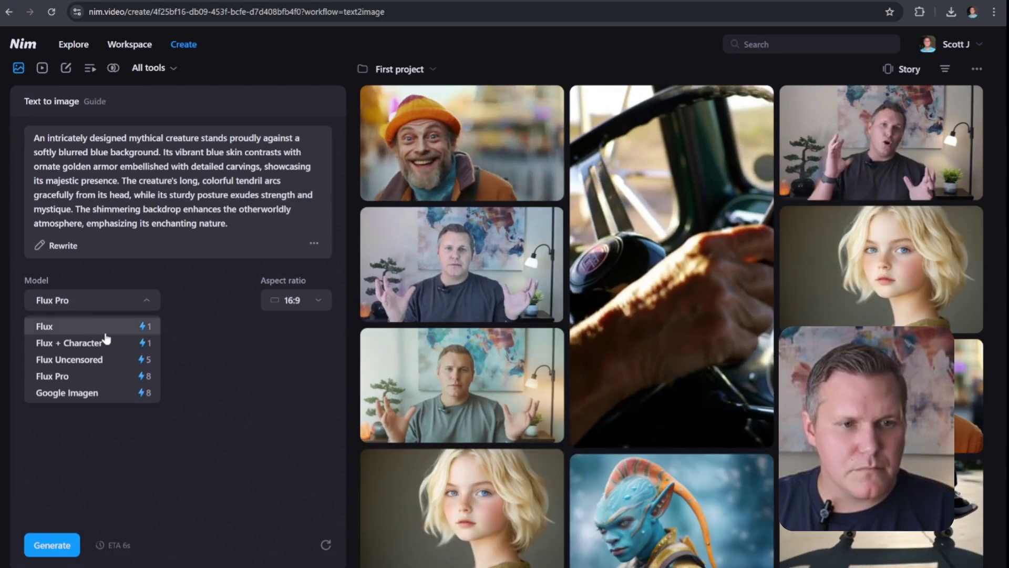
left_click(219, 370)
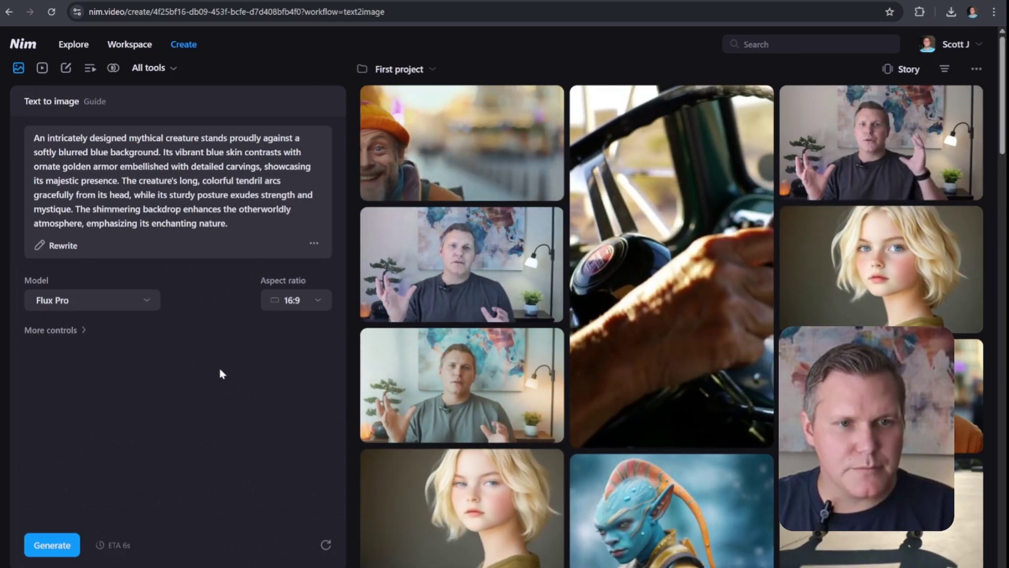
left_click(64, 549)
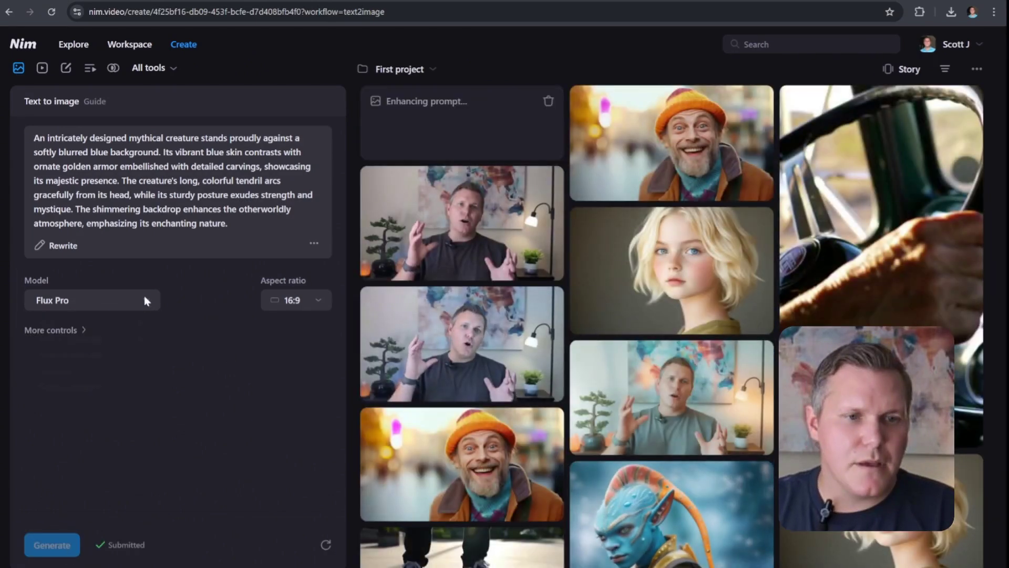
Step: Change the image model to Google Imagen and generate a second image from the same prompt
left_click(144, 295)
left_click(92, 401)
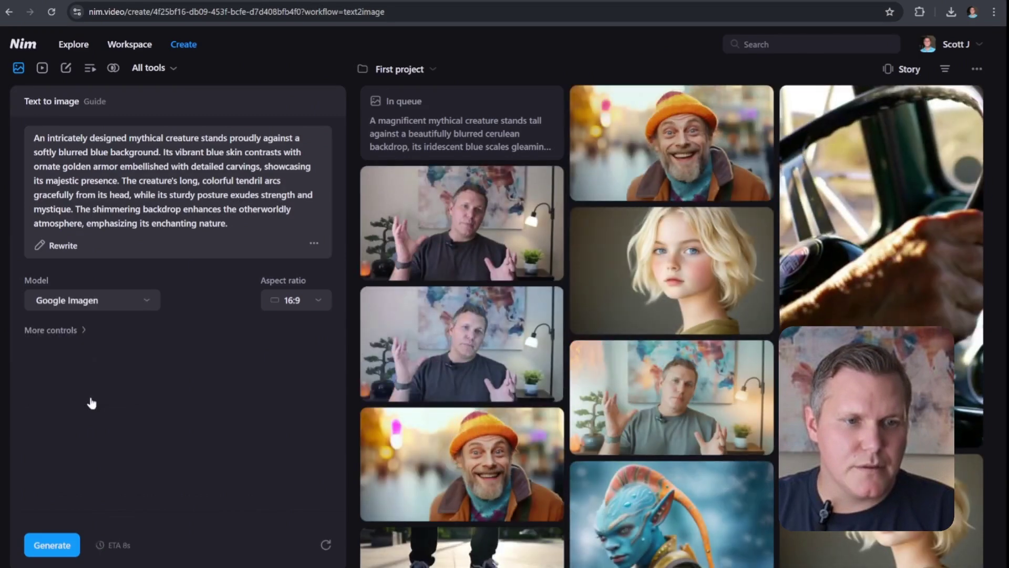
left_click(51, 544)
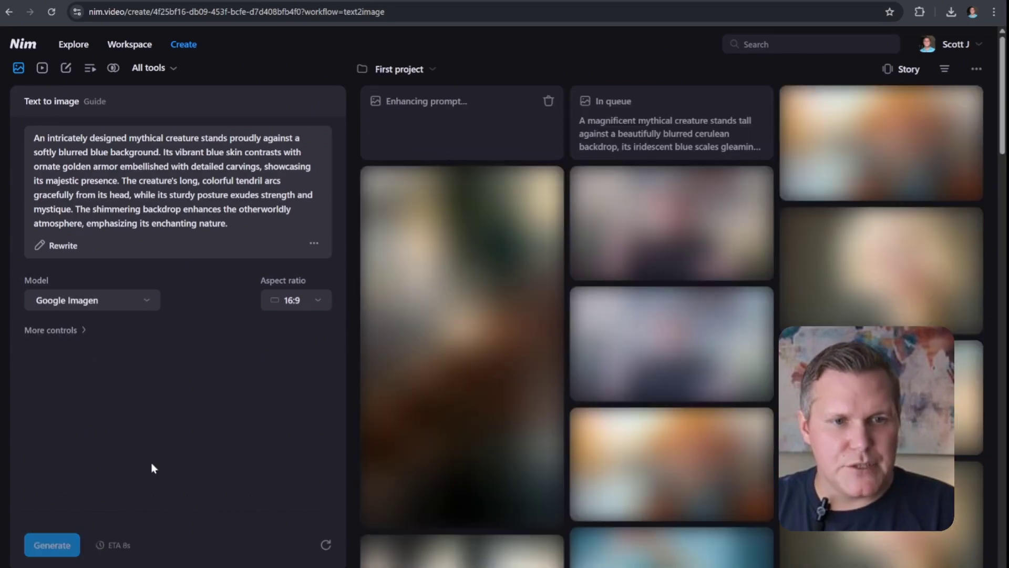
Step: In the Text to video tool, reveal the additional controls and set the model to Wan
left_click(154, 68)
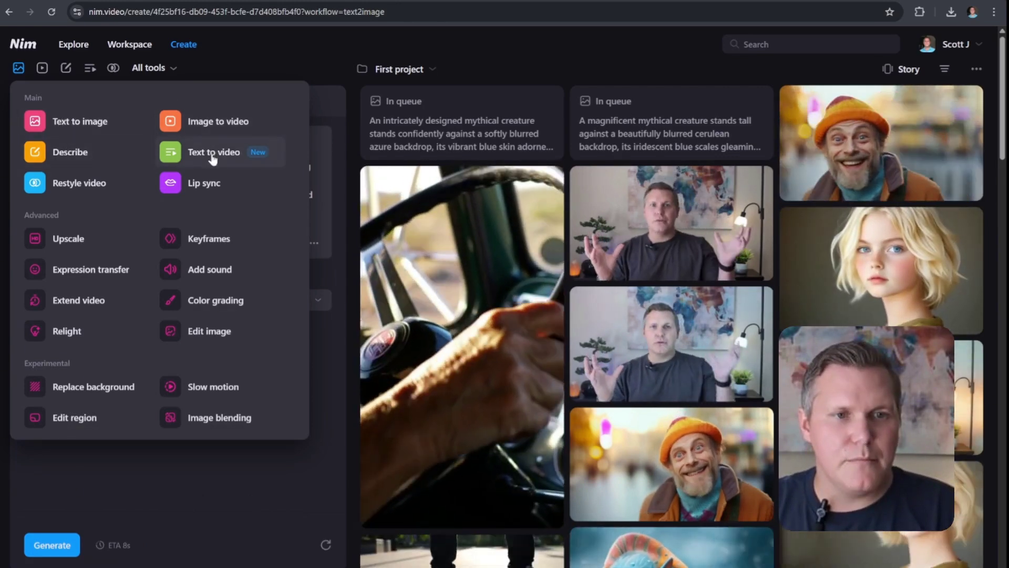
left_click(213, 152)
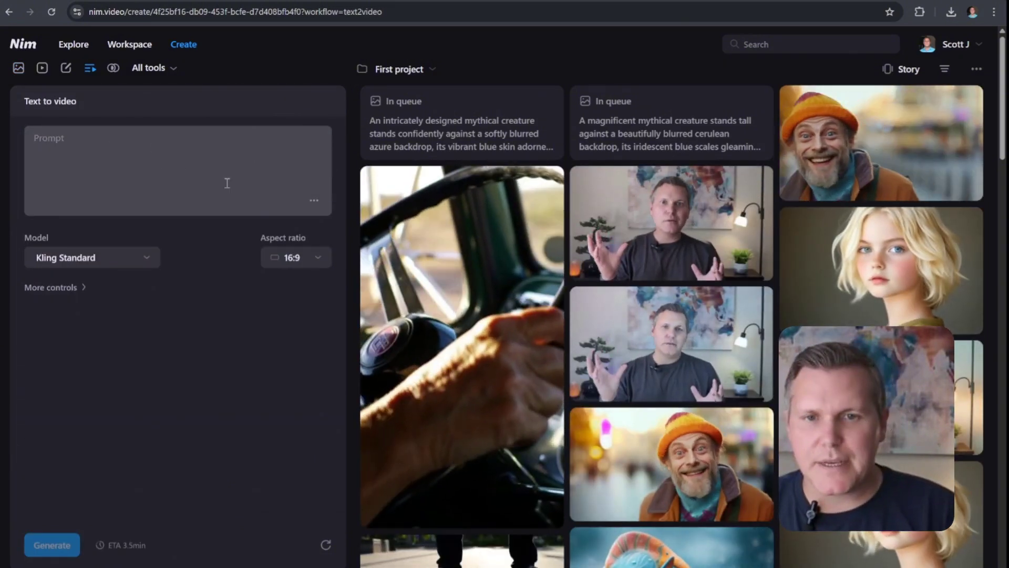
left_click(179, 290)
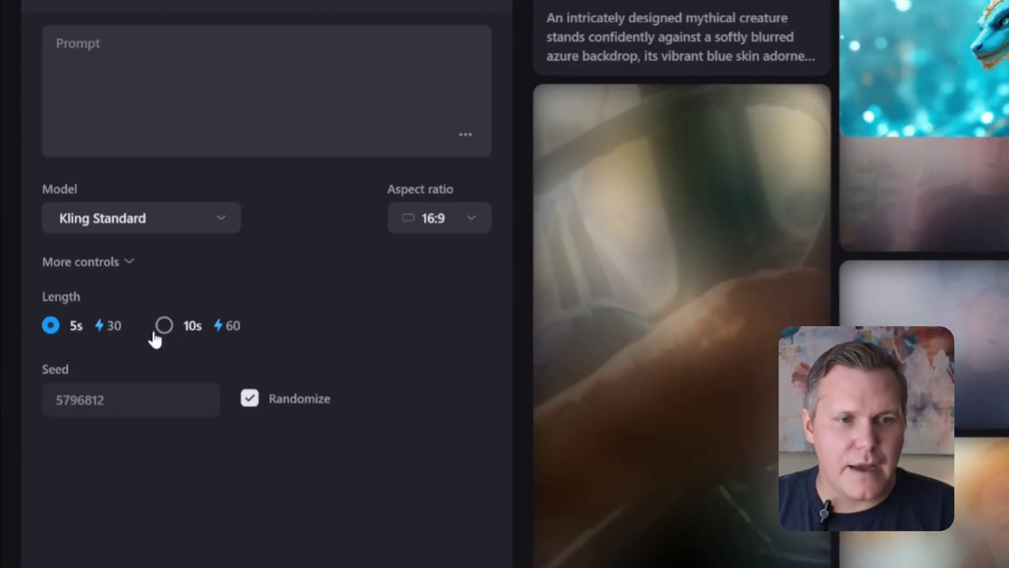
left_click(233, 218)
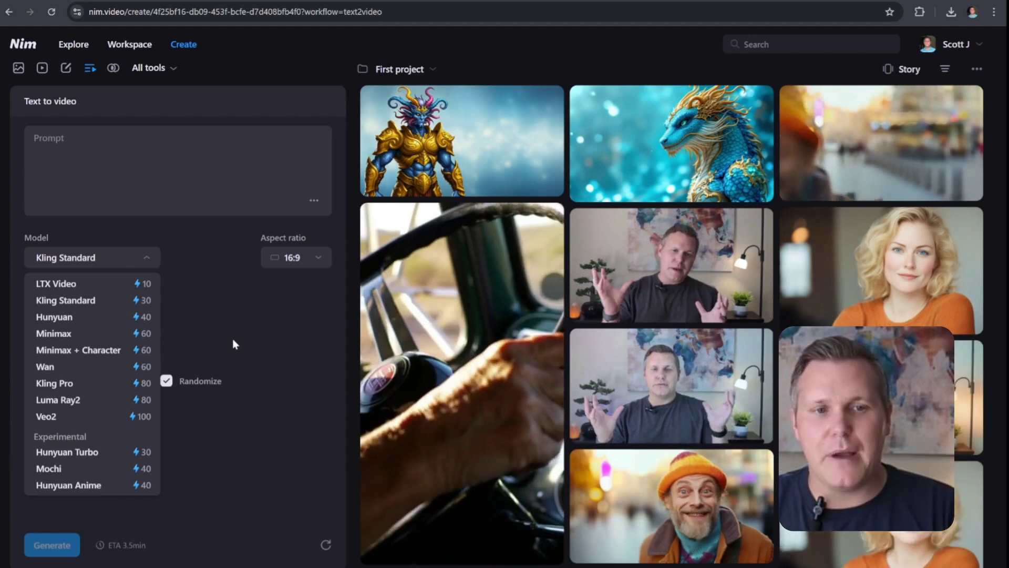
left_click(45, 367)
Step: View the steering wheel video's details from the First project gallery, return, and browse the earlier creations further down
scroll(465, 321, "down", 1)
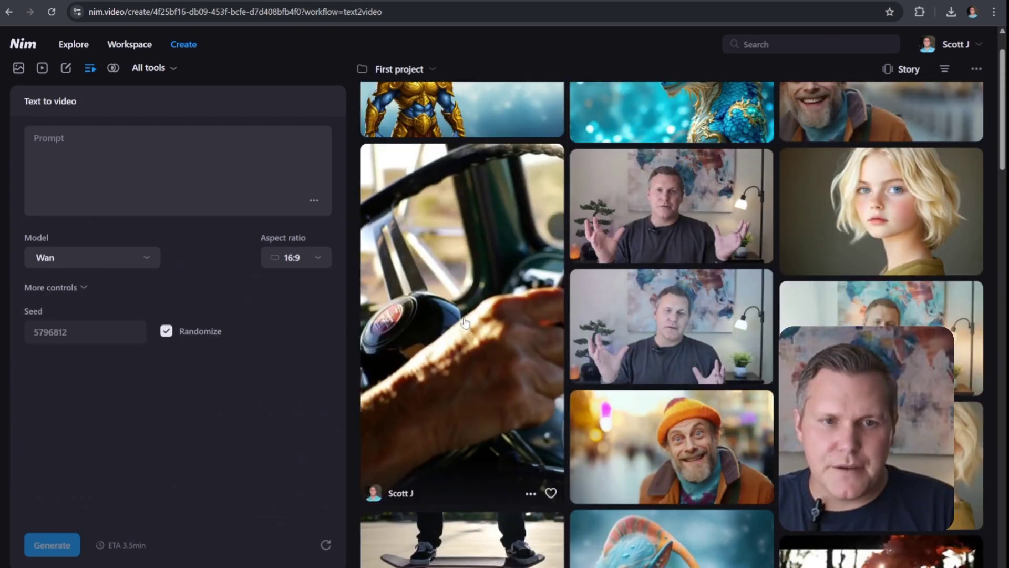
left_click(465, 322)
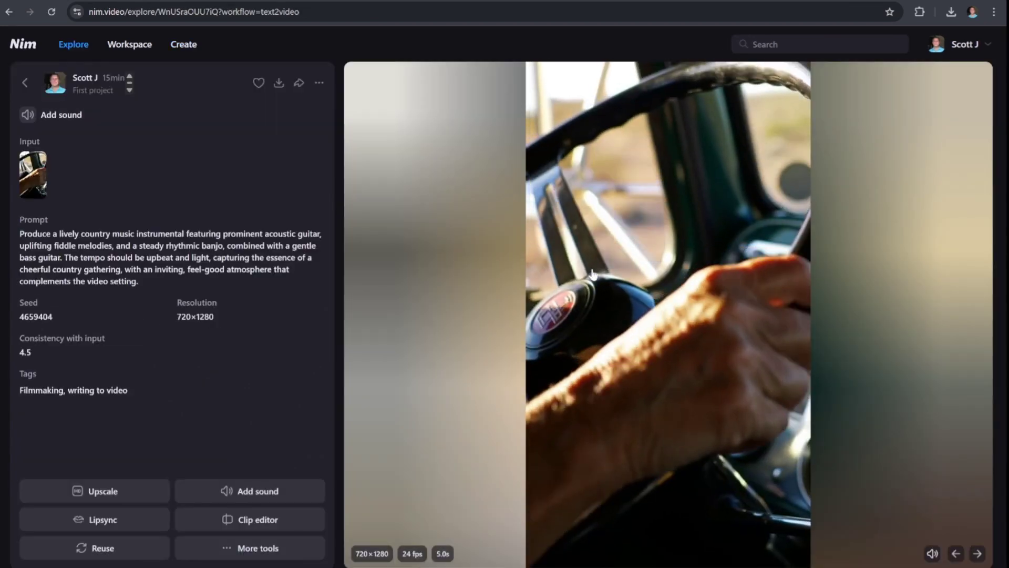
left_click(25, 83)
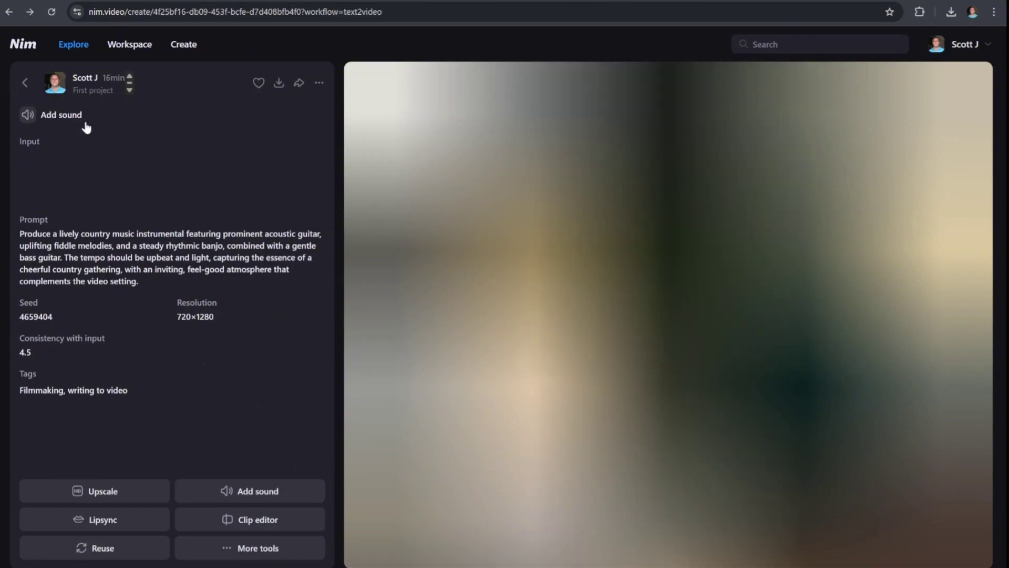
scroll(763, 373, "down", 8)
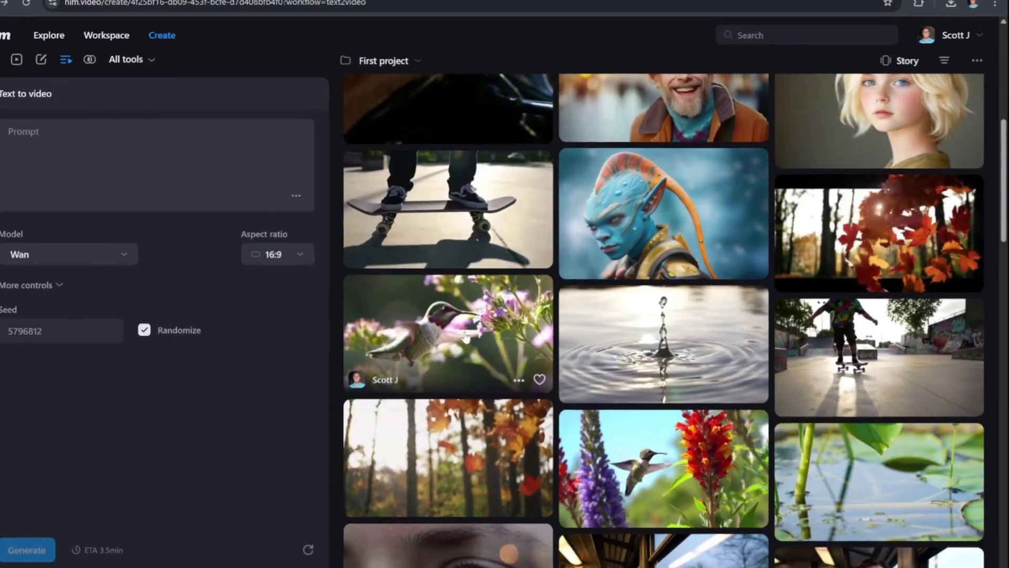
Step: View the hummingbird video from the First project gallery and look at the model choices in Text to video
left_click(465, 336)
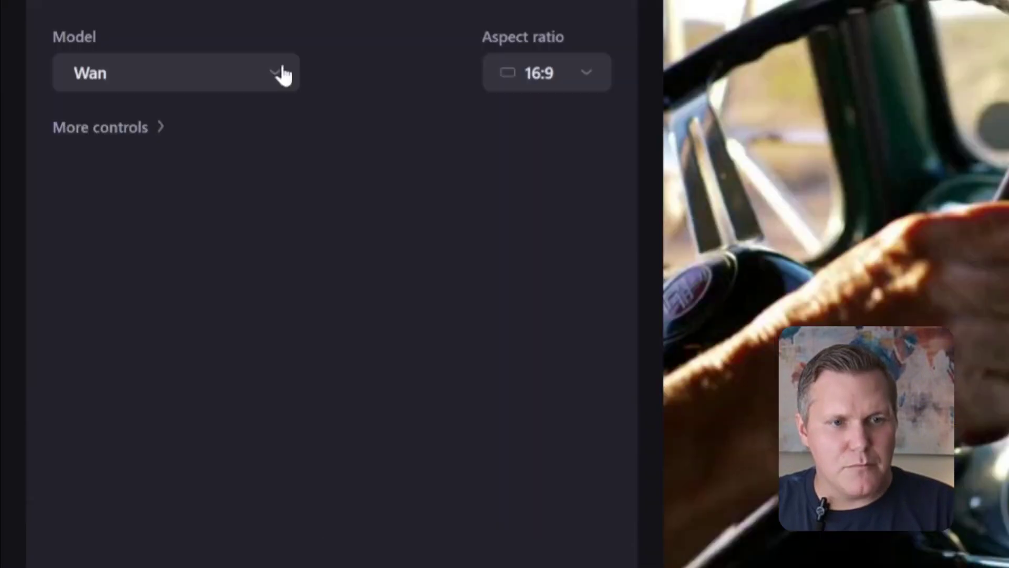
left_click(150, 257)
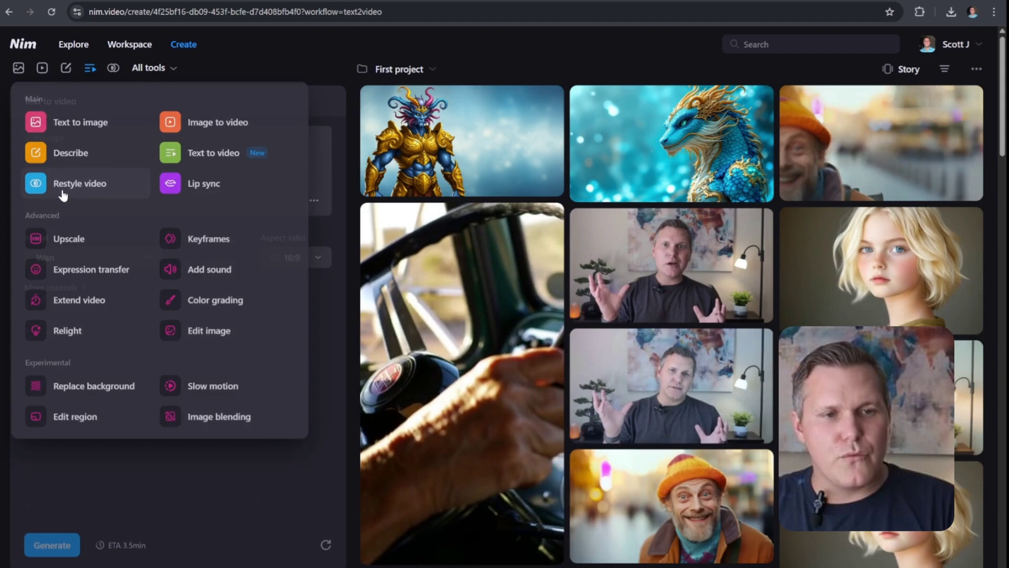
Step: Switch to the Restyle video tool, load the video of the presenter in the dark shirt, and look through the available styles
left_click(62, 192)
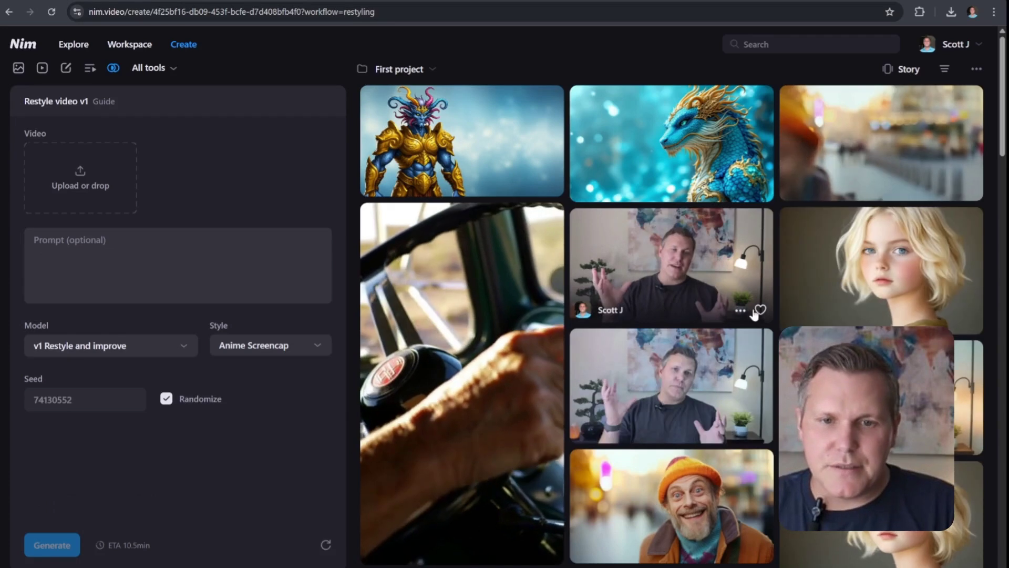
scroll(754, 304, "down", 5)
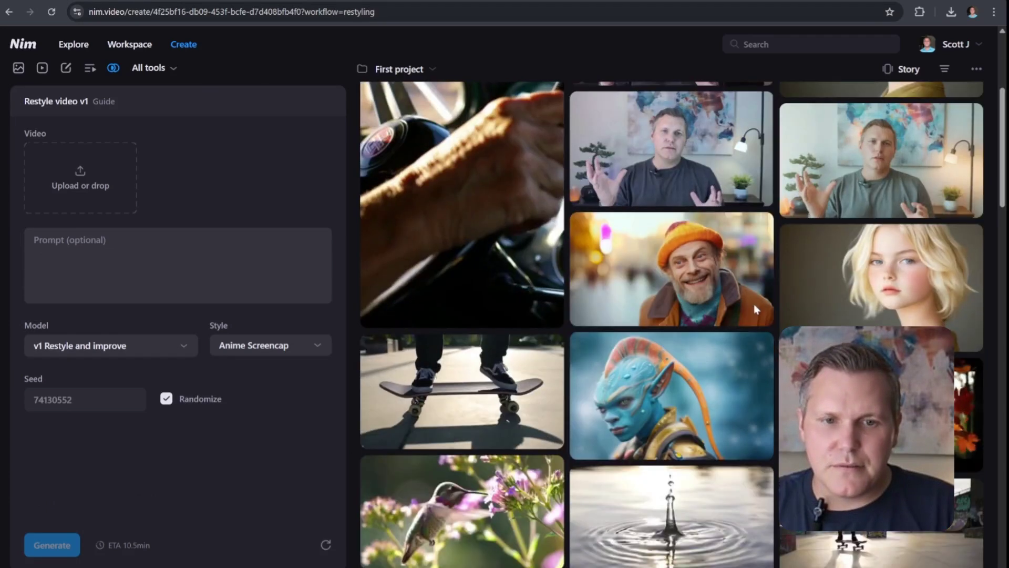
scroll(754, 303, "down", 3)
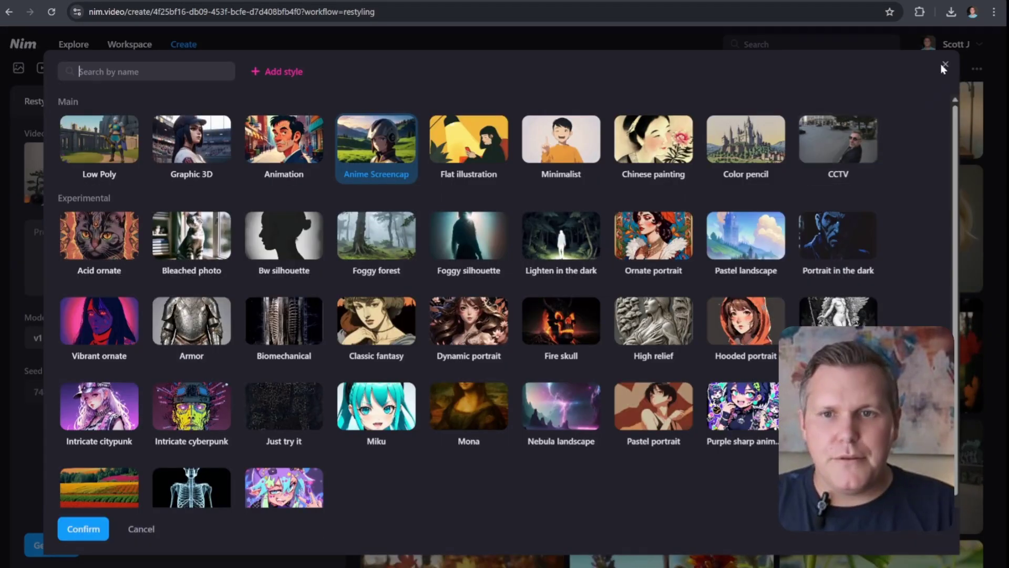
left_click(945, 65)
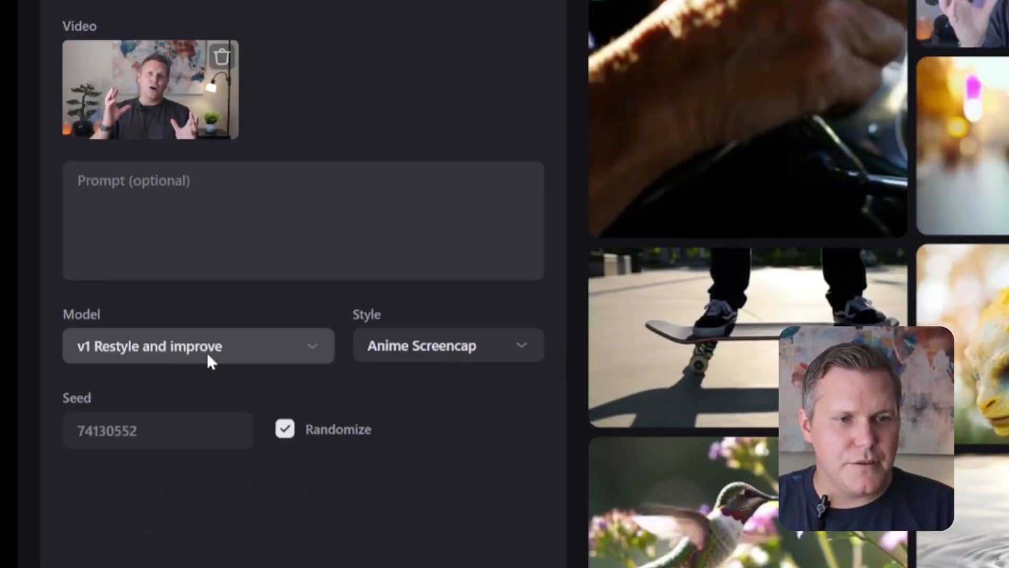
Step: Check the restyle model options, set the style to Animation, and generate the restyled video
left_click(118, 346)
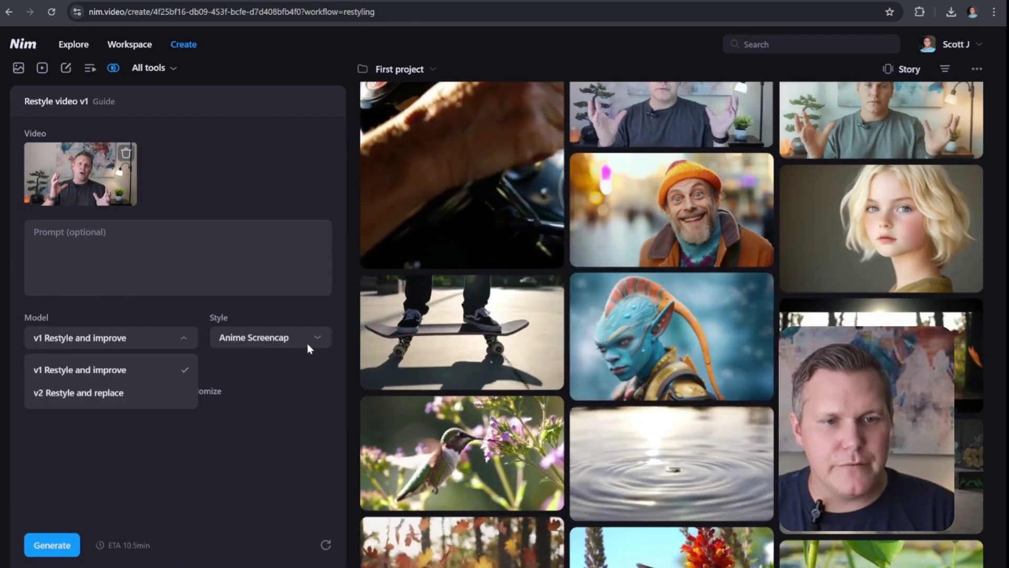
left_click(307, 342)
left_click(306, 344)
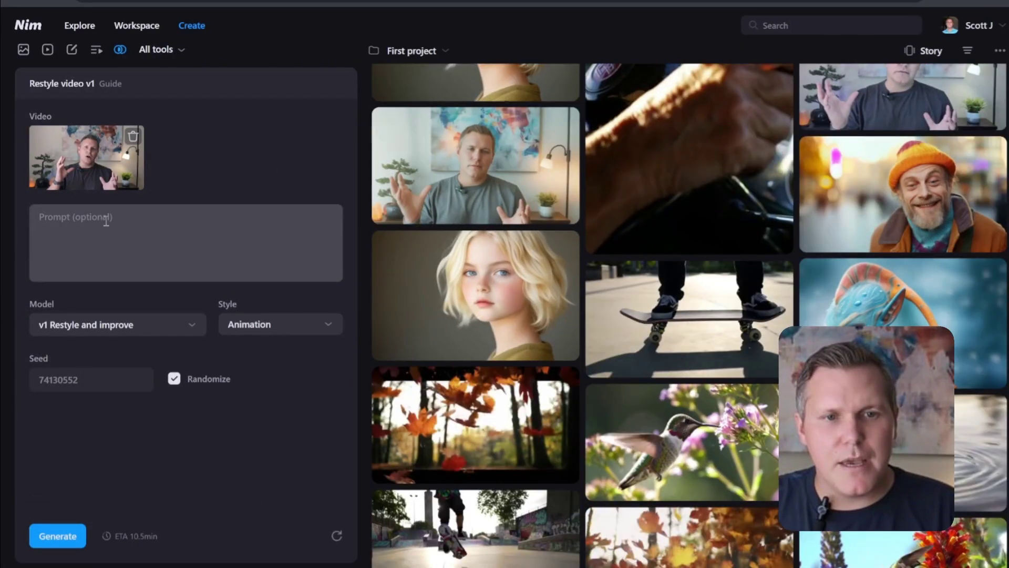
left_click(57, 535)
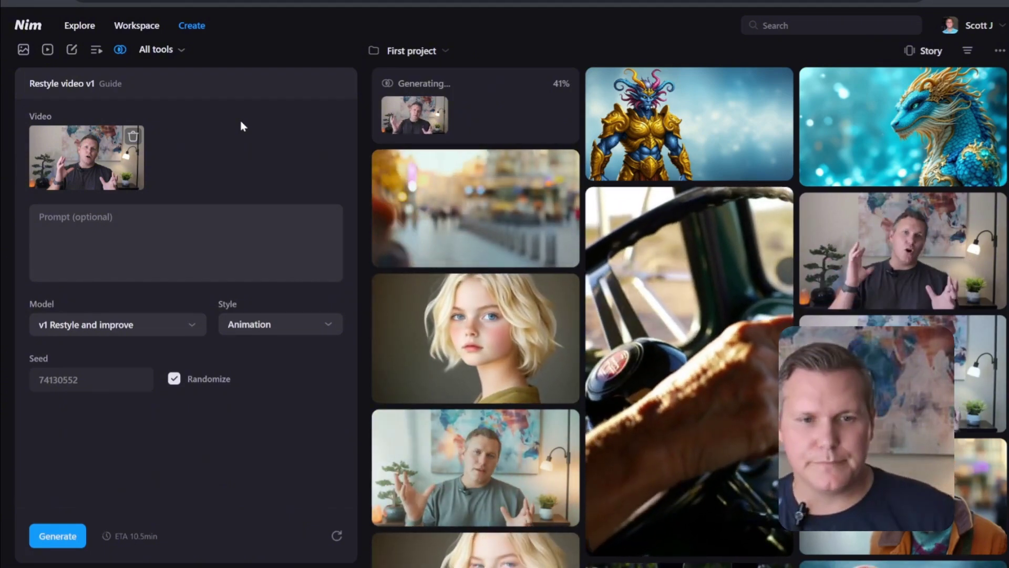
Step: Switch to the Lip sync tool and upload the Relight-test video as the target
left_click(158, 49)
left_click(213, 164)
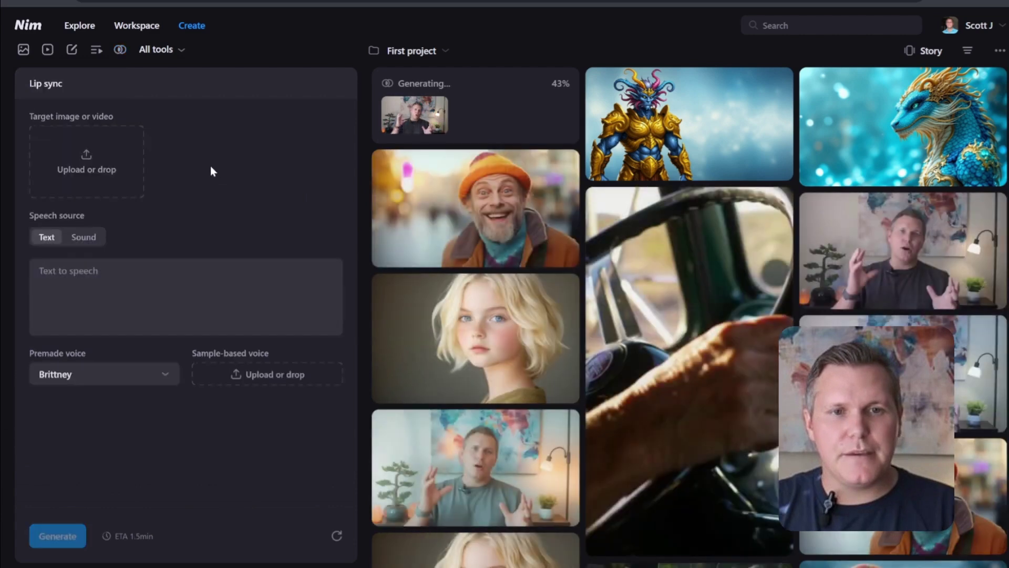
left_click(86, 161)
scroll(326, 152, "down", 3)
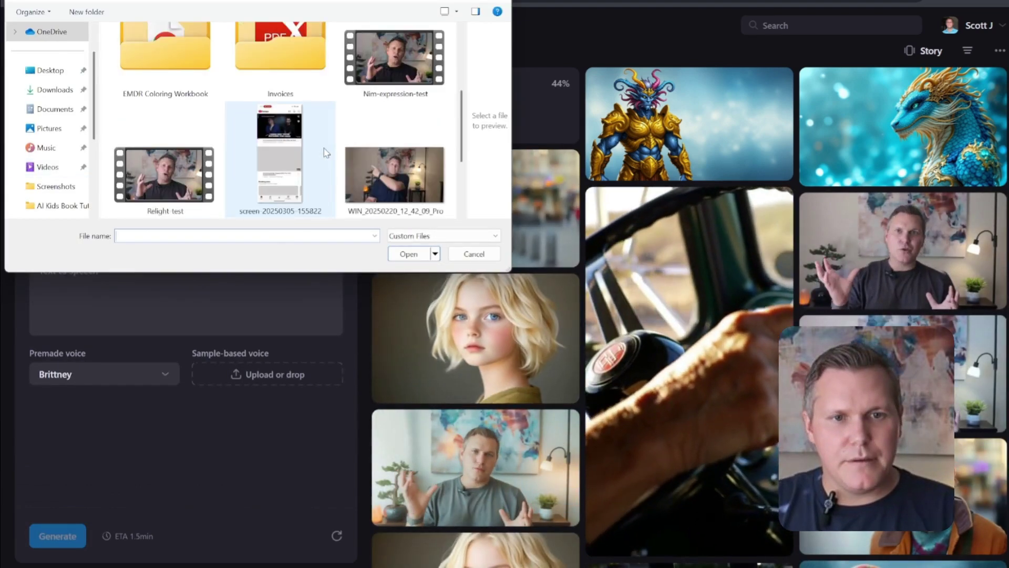
double_click(202, 179)
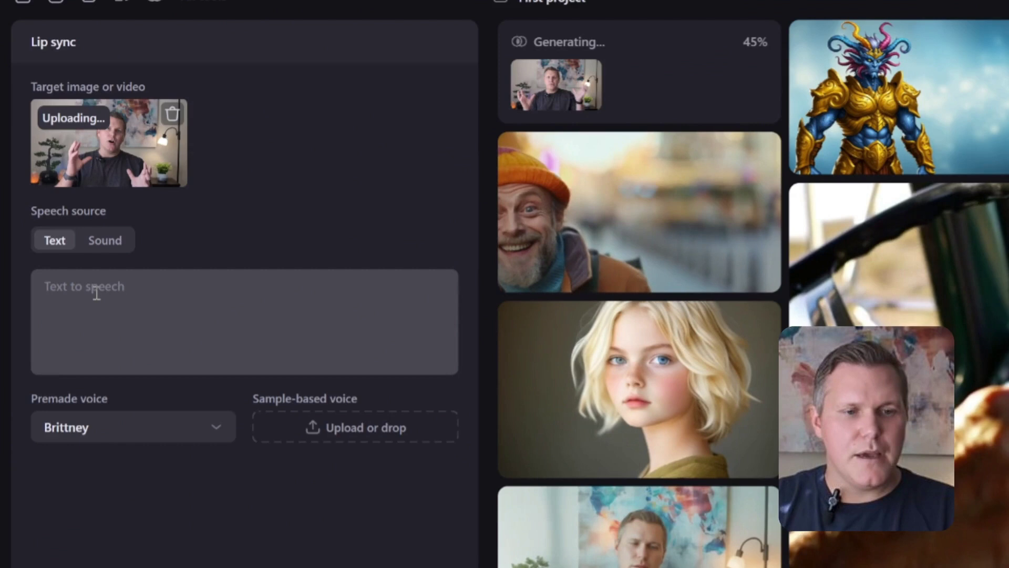
Step: Enter "Text" as the text-to-speech script for the lip sync
left_click(76, 266)
type("T")
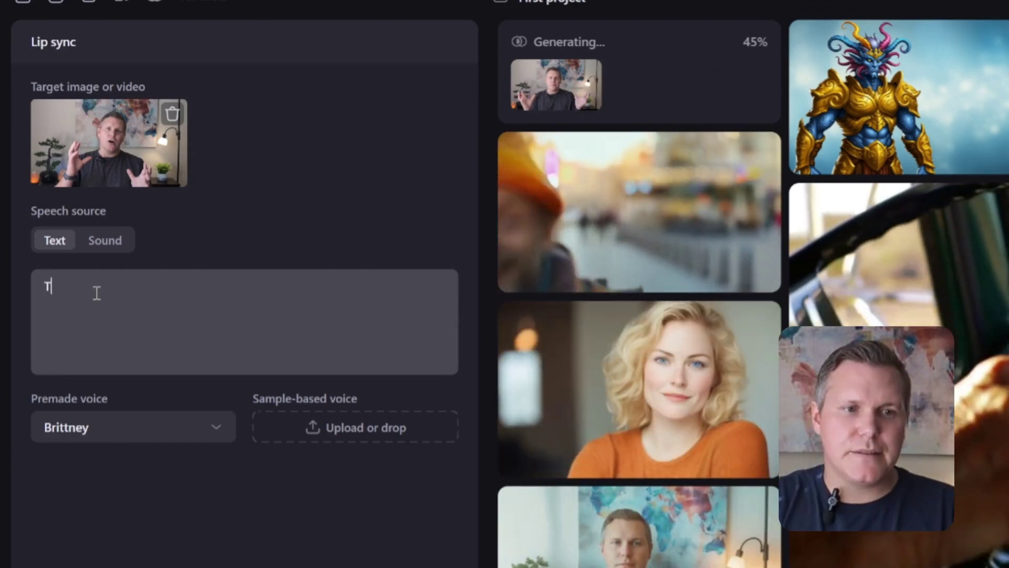
type("ext")
left_click(324, 204)
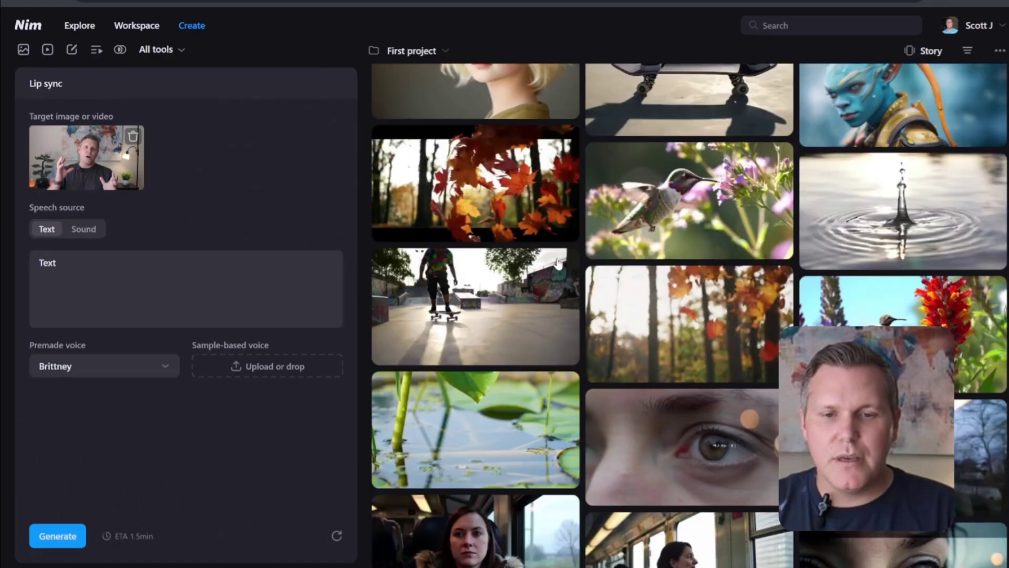
Step: View the details of the monk's original Text to video clip and its lip sync version further down the gallery
scroll(558, 263, "down", 15)
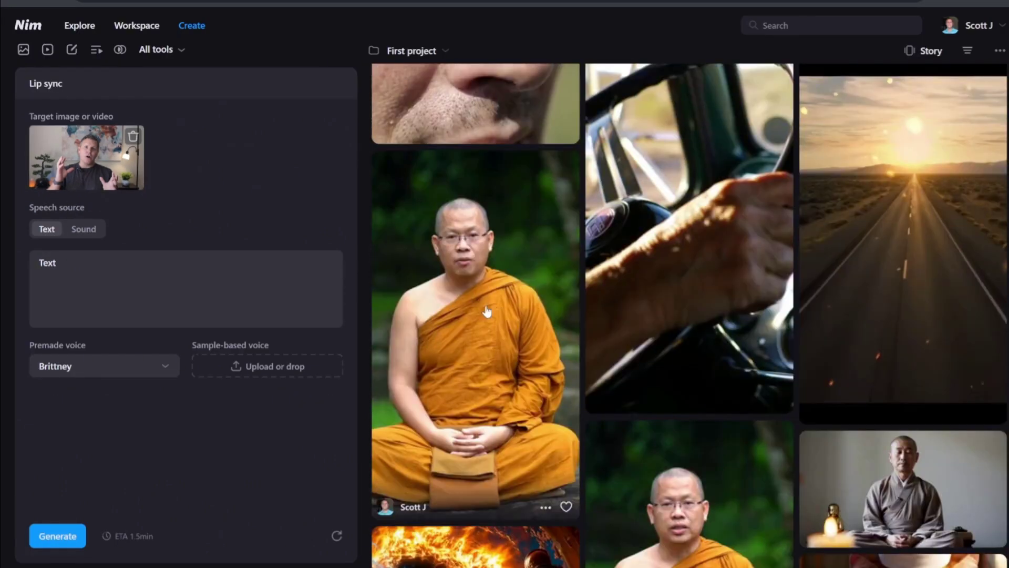
left_click(487, 311)
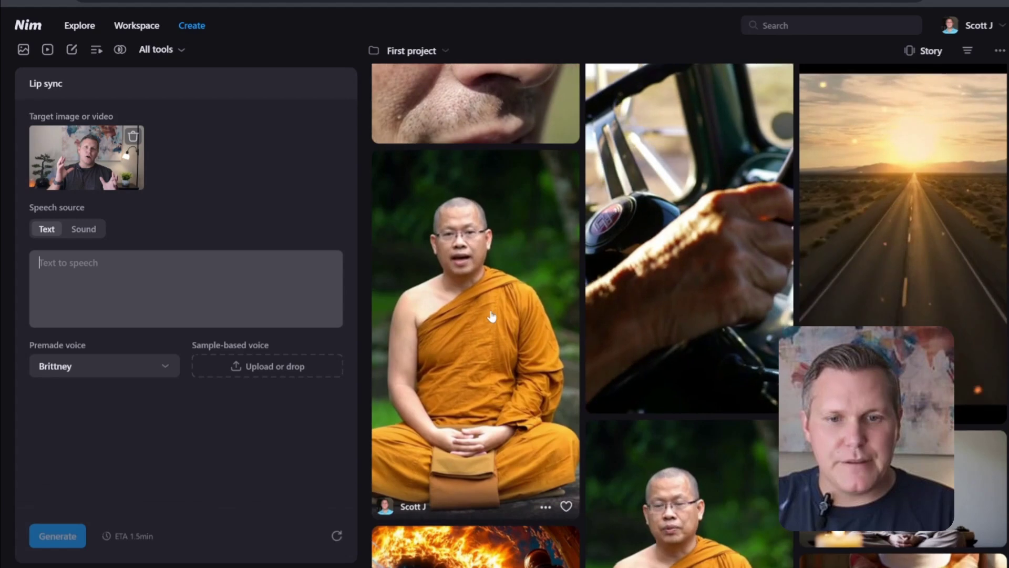
left_click(492, 316)
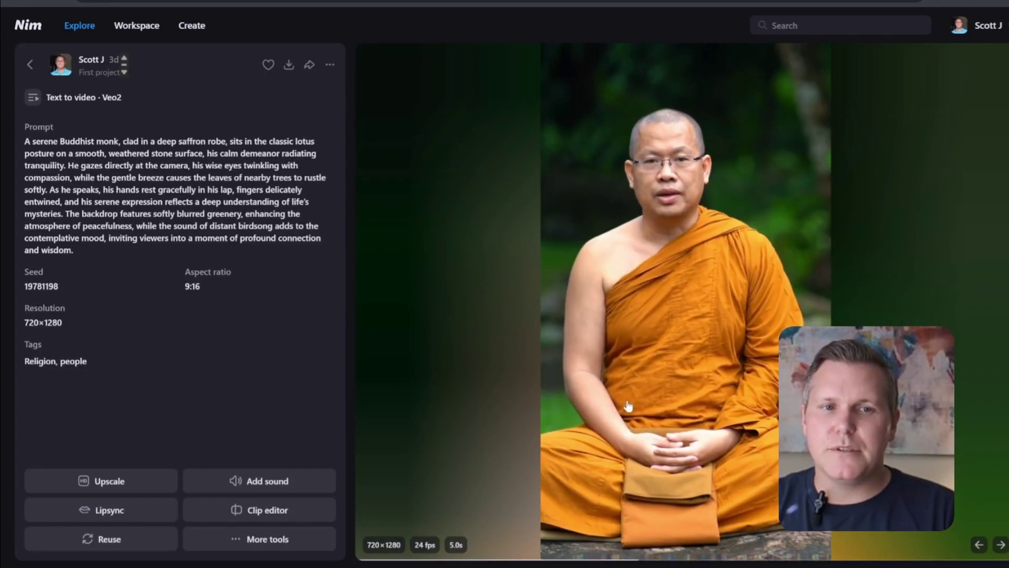
left_click(29, 67)
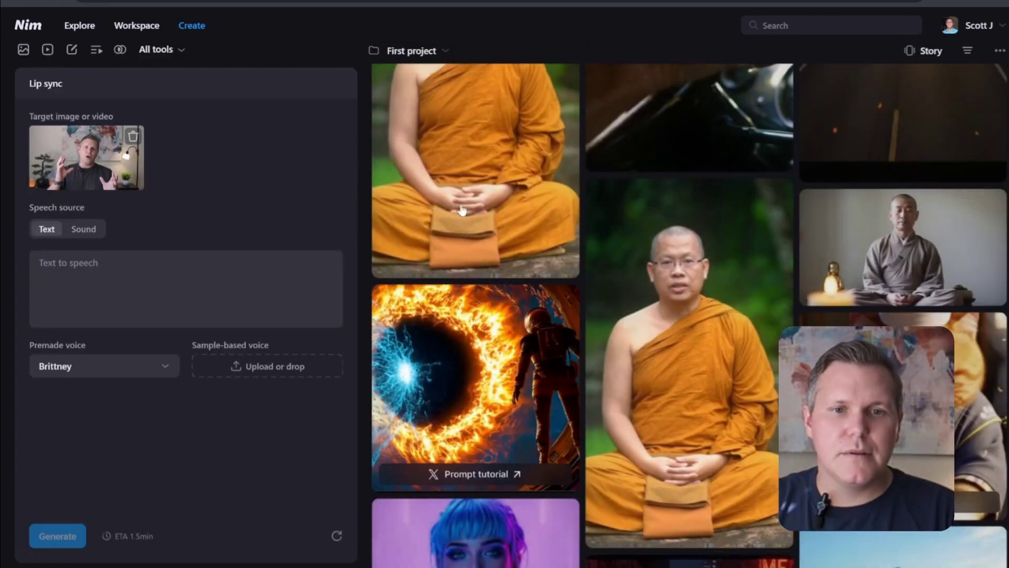
left_click(446, 184)
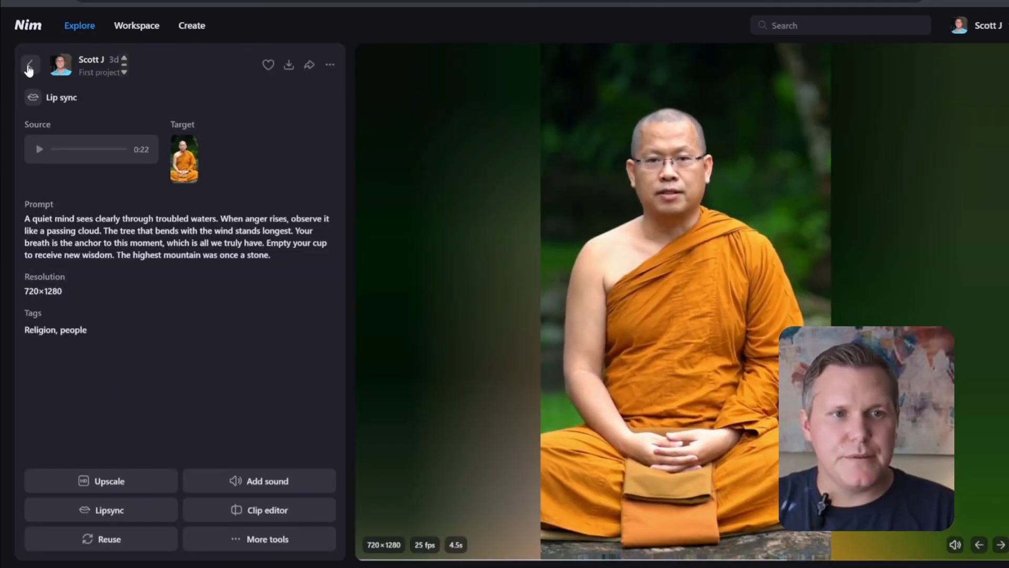
left_click(29, 67)
Step: Switch to the Upscale tool and try to add a gallery creation as its source video
left_click(159, 45)
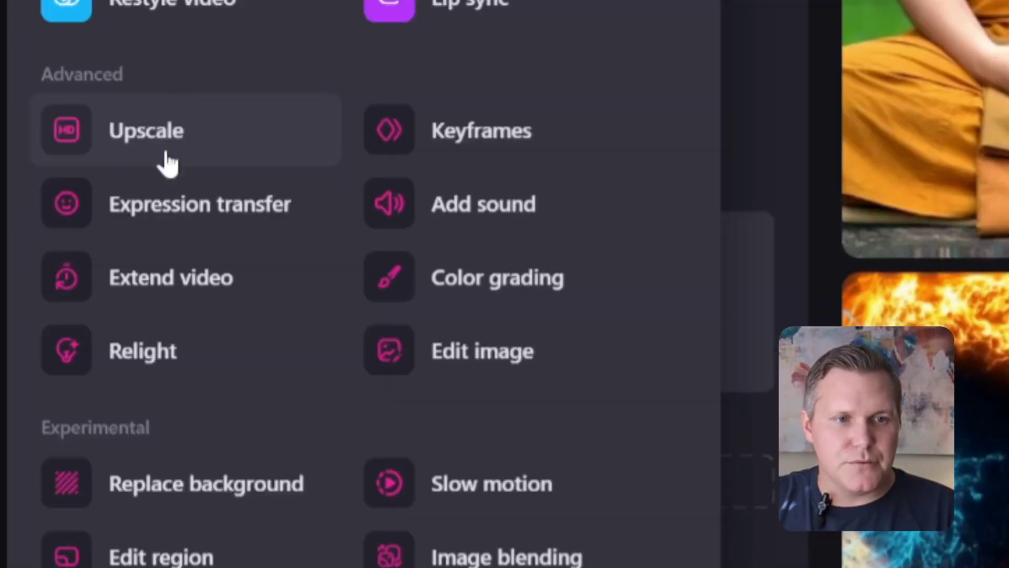
left_click(79, 226)
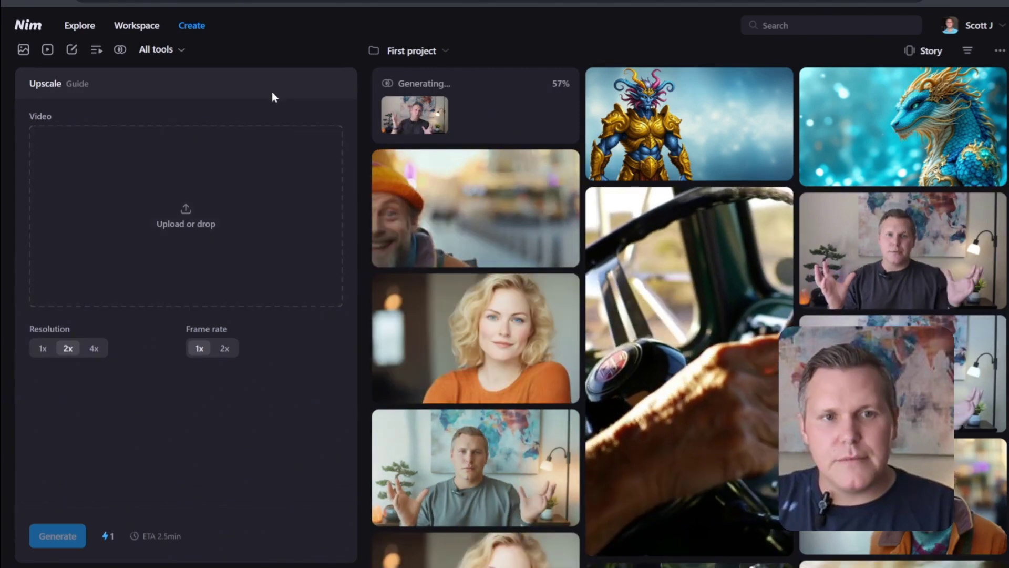
left_click_drag(586, 129, 187, 197)
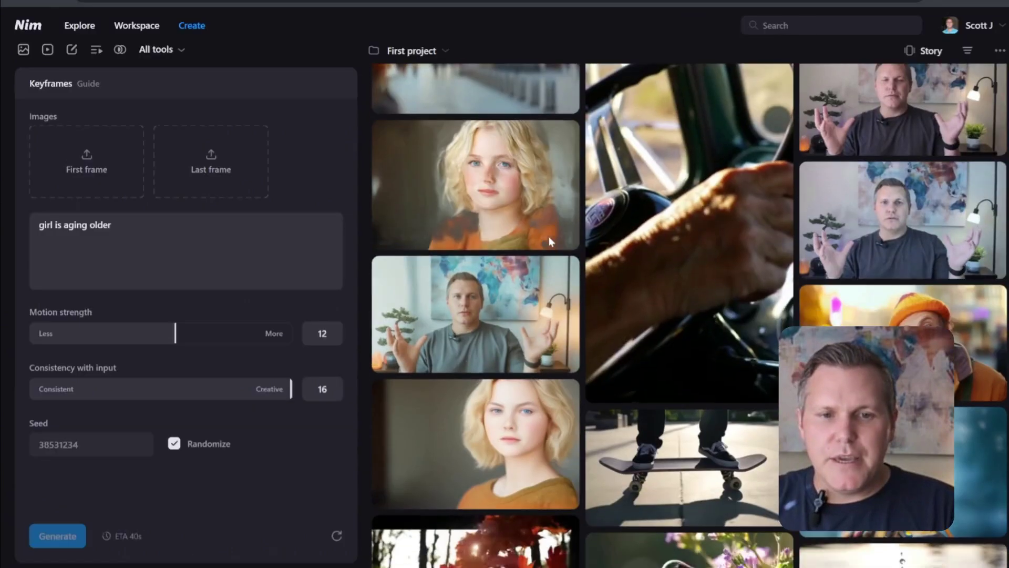
Step: With the Keyframes tool open, view the details of the gallery video of the blonde girl aging, and return
scroll(548, 235, "down", 3)
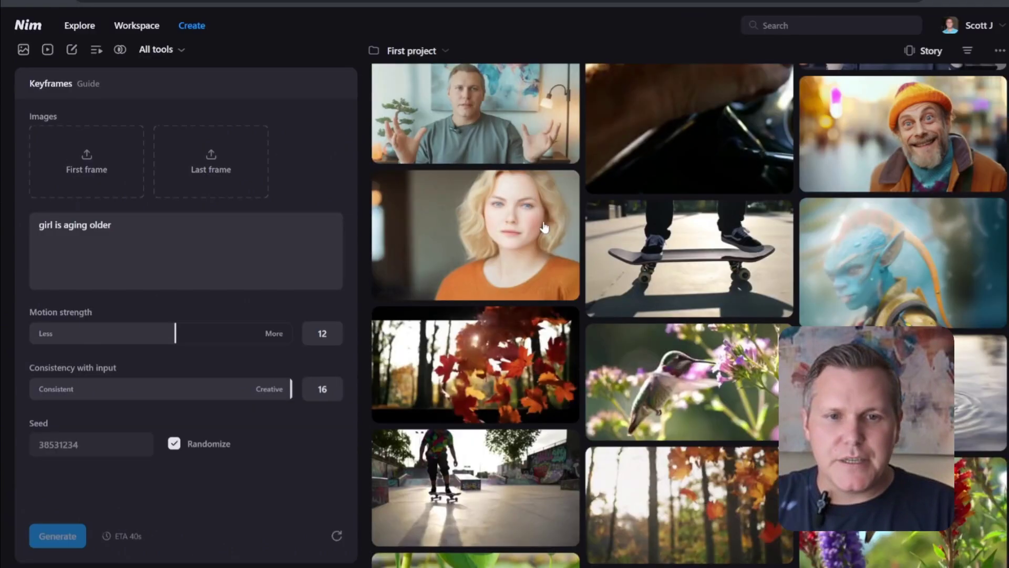
left_click(546, 236)
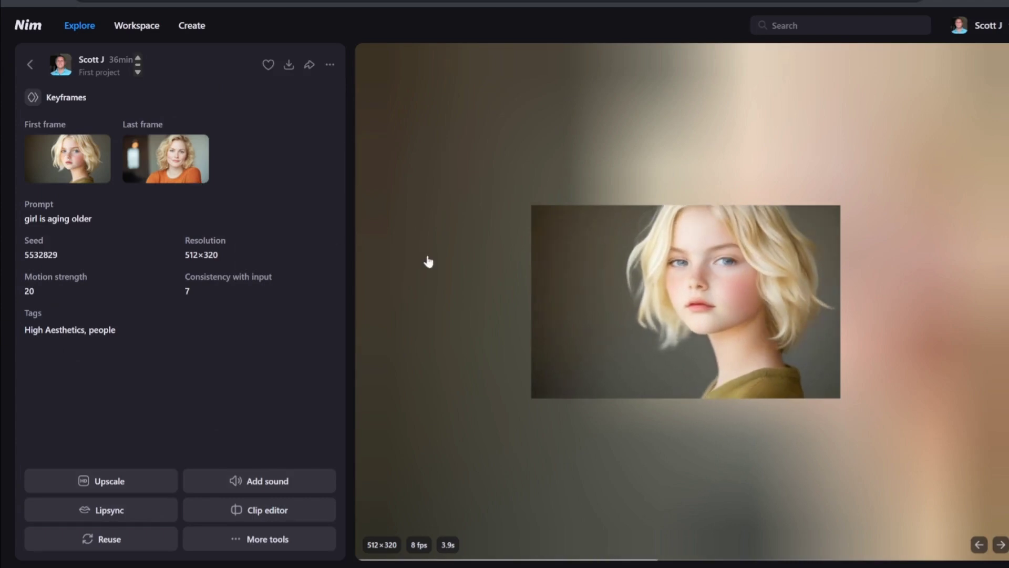
left_click(32, 65)
Step: Clear the "girl is aging older" text prompt in the Keyframes tool
left_click(95, 248)
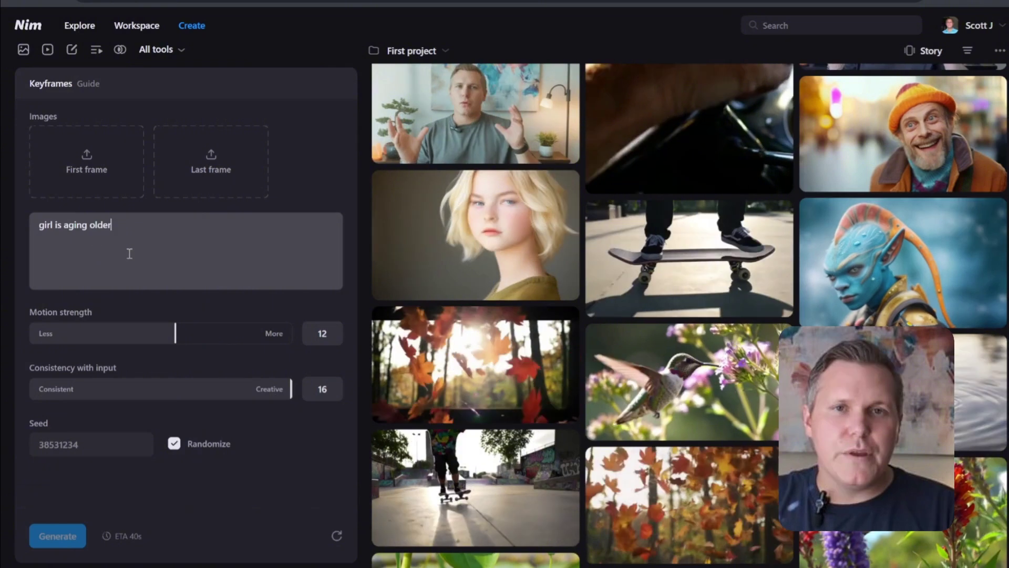
key("ctrl+a")
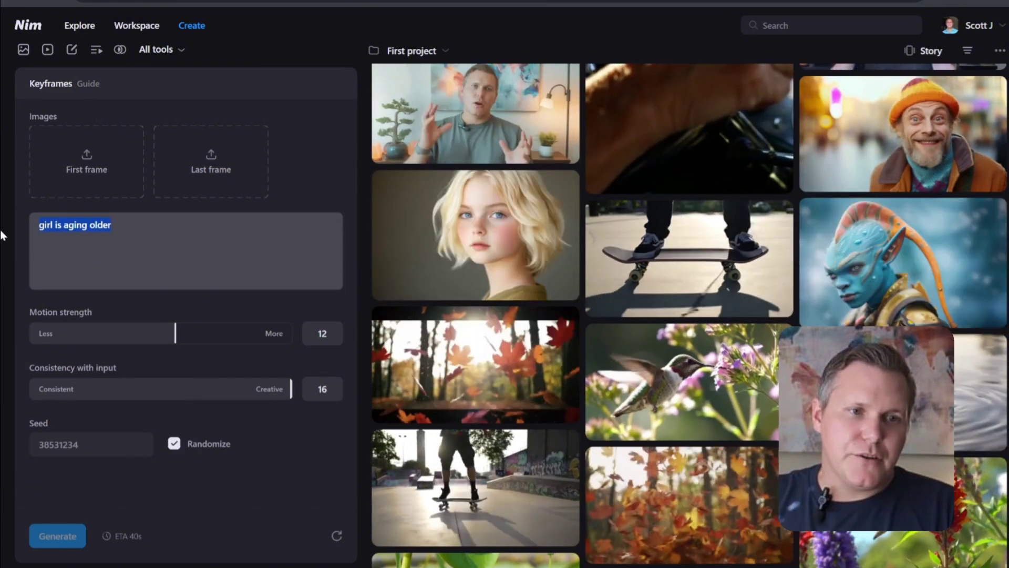
key("BackSpace")
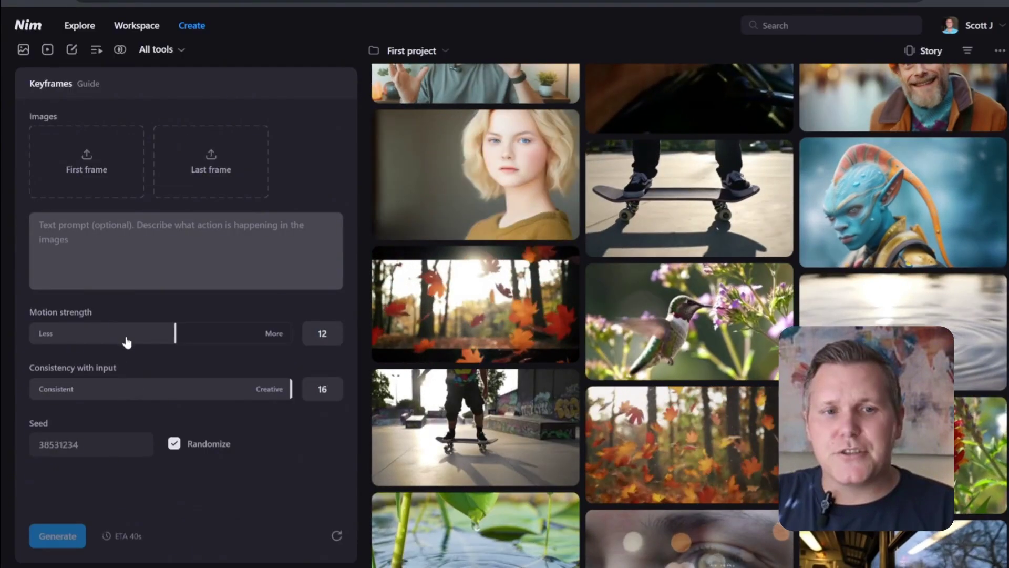
Step: Set the Keyframes motion strength to 20 and the consistency with input to 11.4
left_click_drag(175, 334, 366, 344)
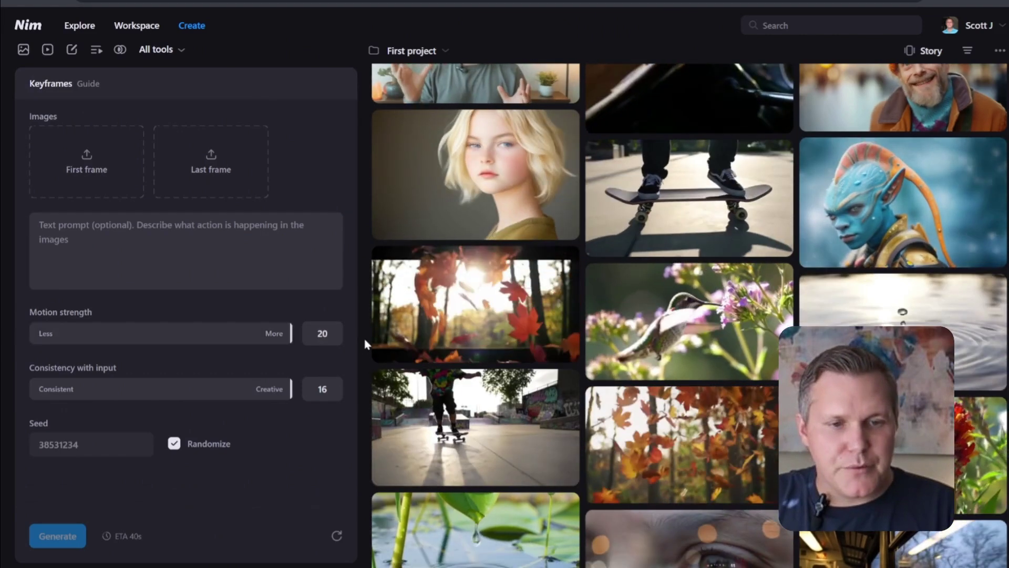
left_click_drag(287, 389, 7, 406)
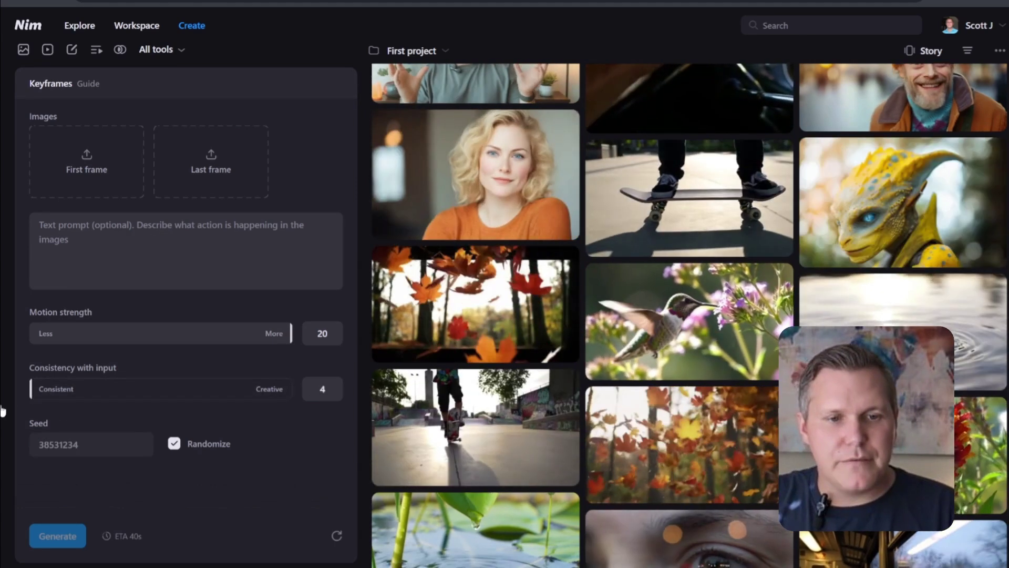
left_click_drag(31, 390, 191, 406)
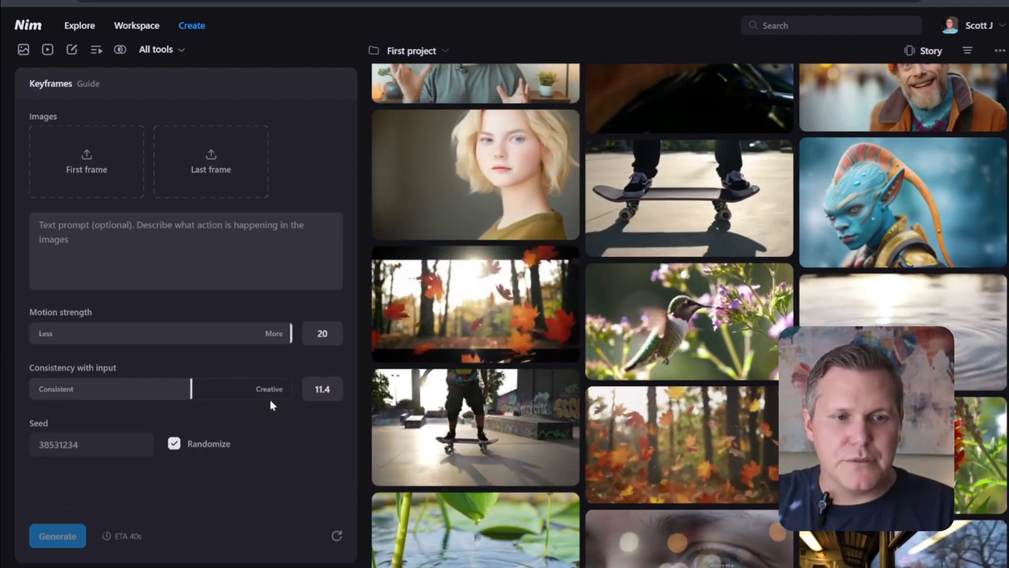
Step: Compare the two Keyframes videos of the aging girl by viewing each one from the gallery
scroll(332, 150, "up", 1)
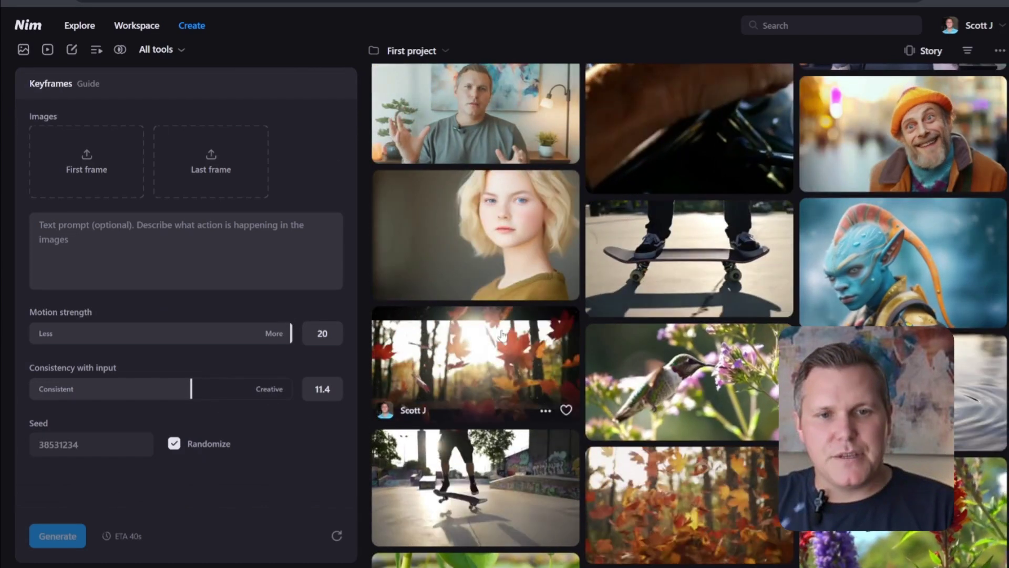
scroll(481, 244, "up", 1)
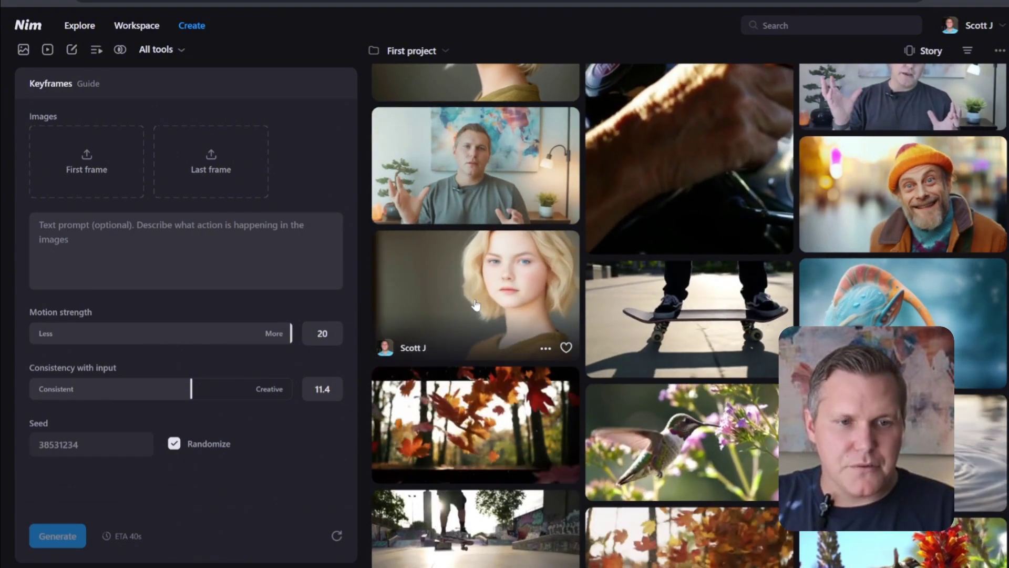
left_click(476, 305)
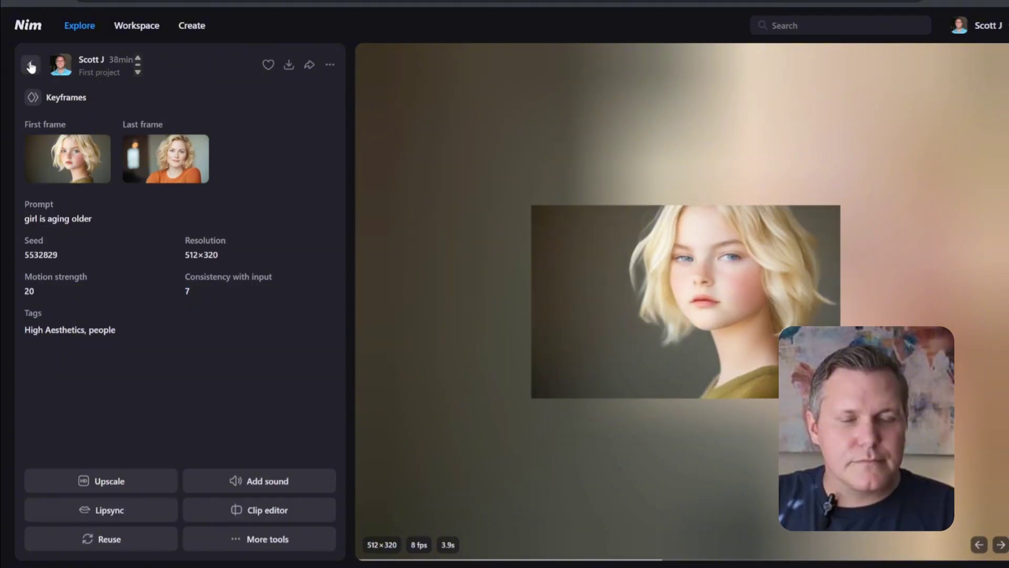
left_click(28, 62)
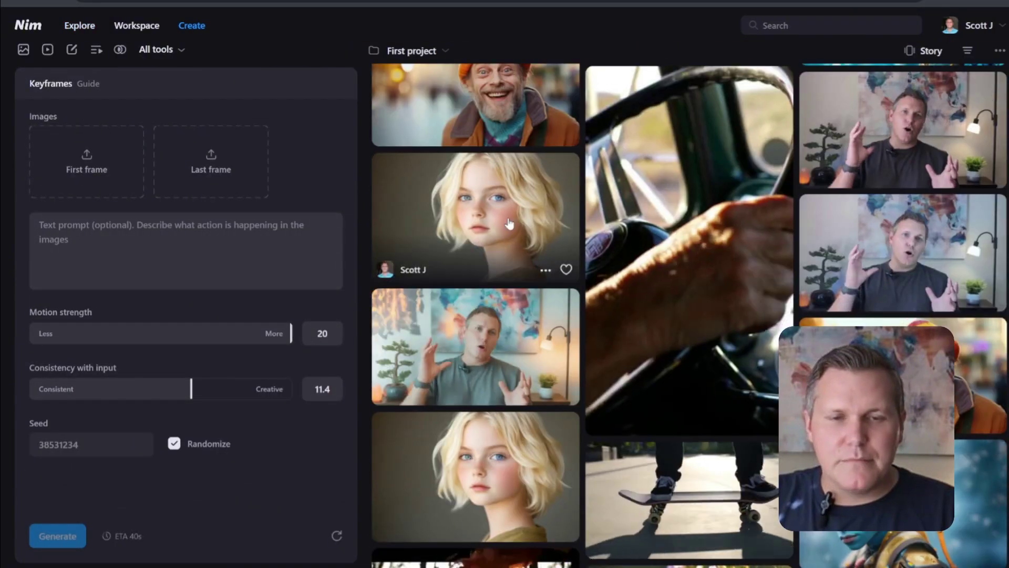
left_click(541, 234)
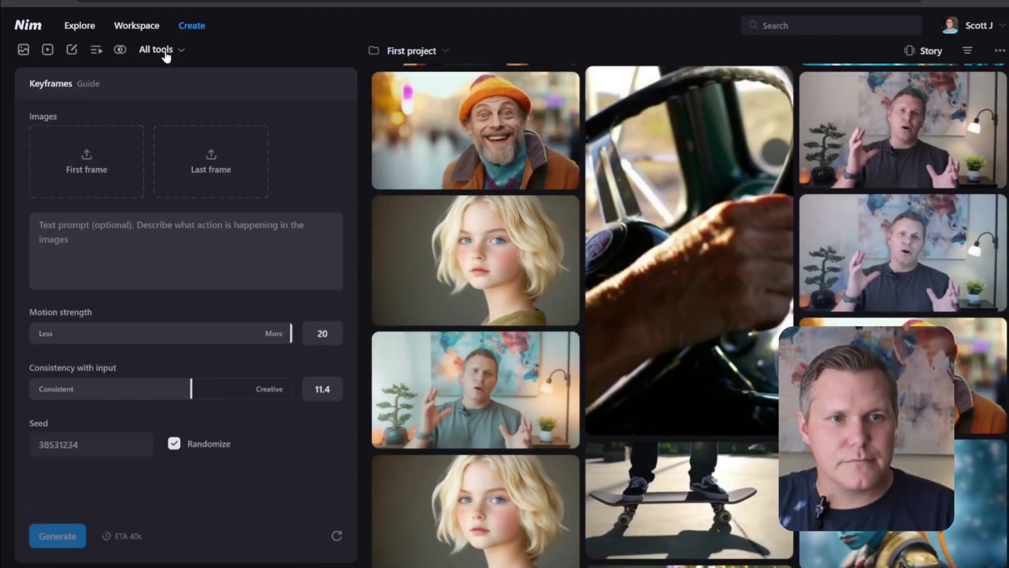
Step: Open the Expression transfer tool and view the talking man videos from the gallery as expression transfer examples
left_click(165, 53)
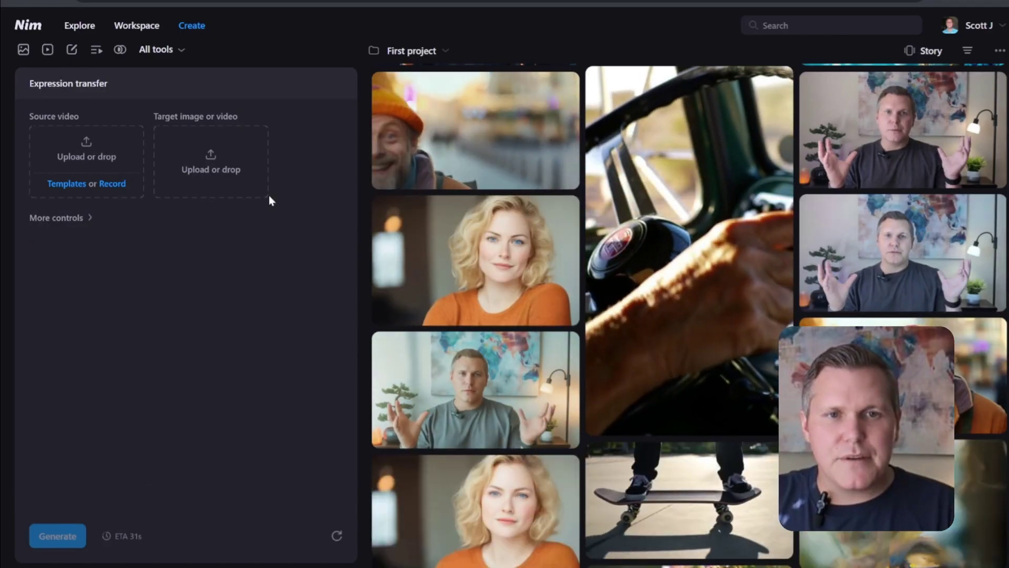
left_click(475, 389)
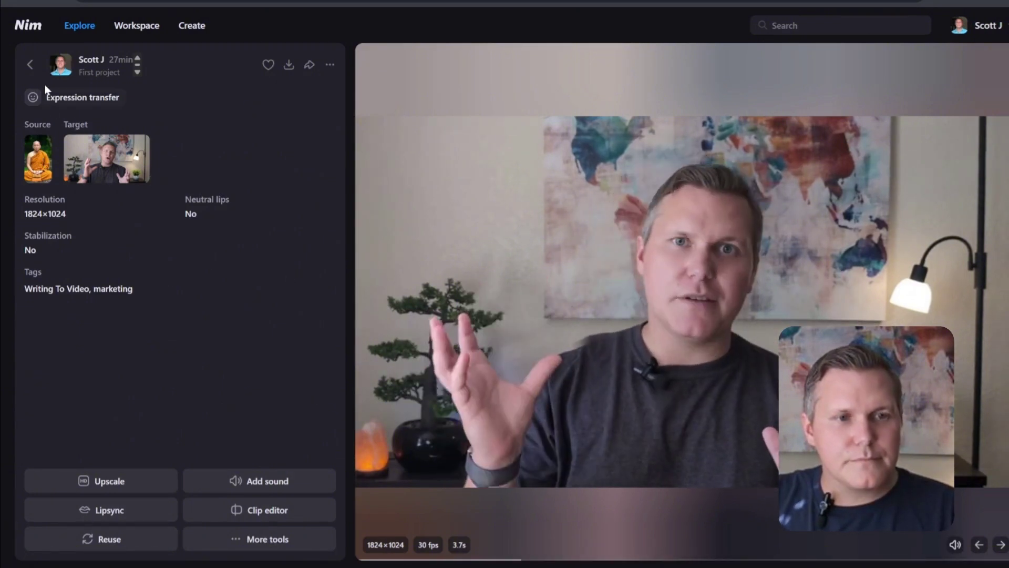
left_click(30, 65)
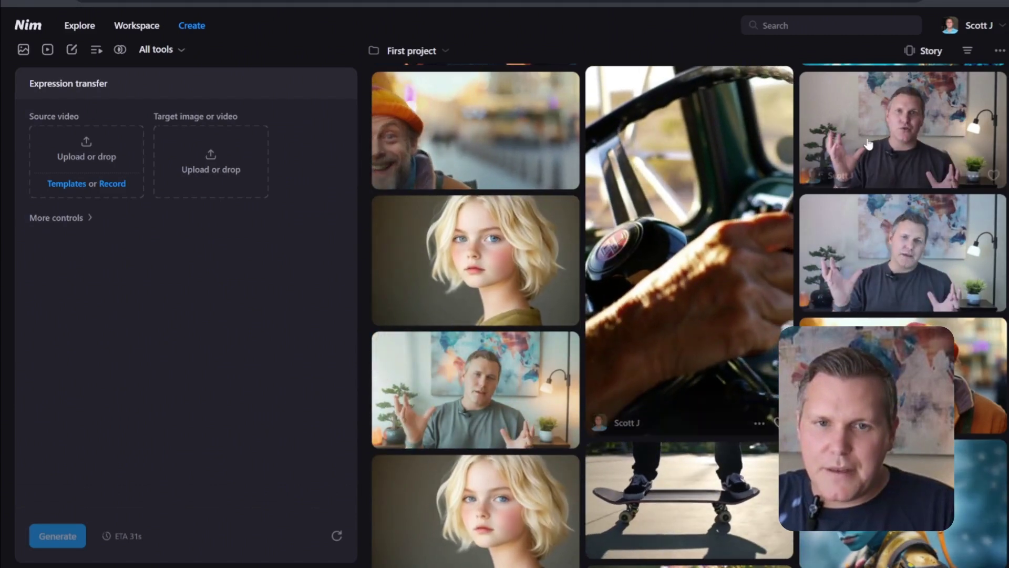
left_click(917, 140)
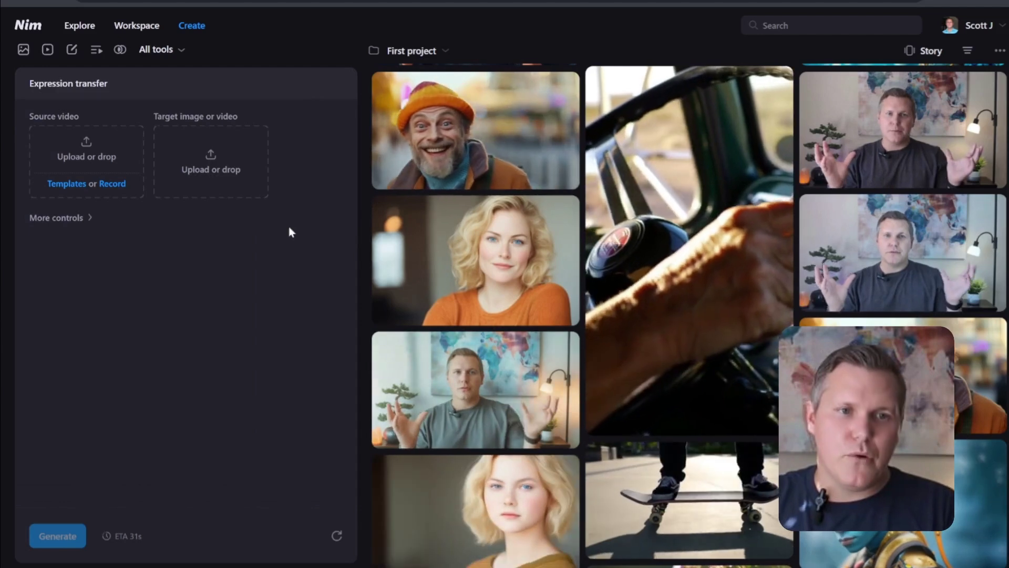
Step: Open the Add sound tool, check its prompt fields and model options, and view the details of the gallery's steering wheel video
left_click(181, 51)
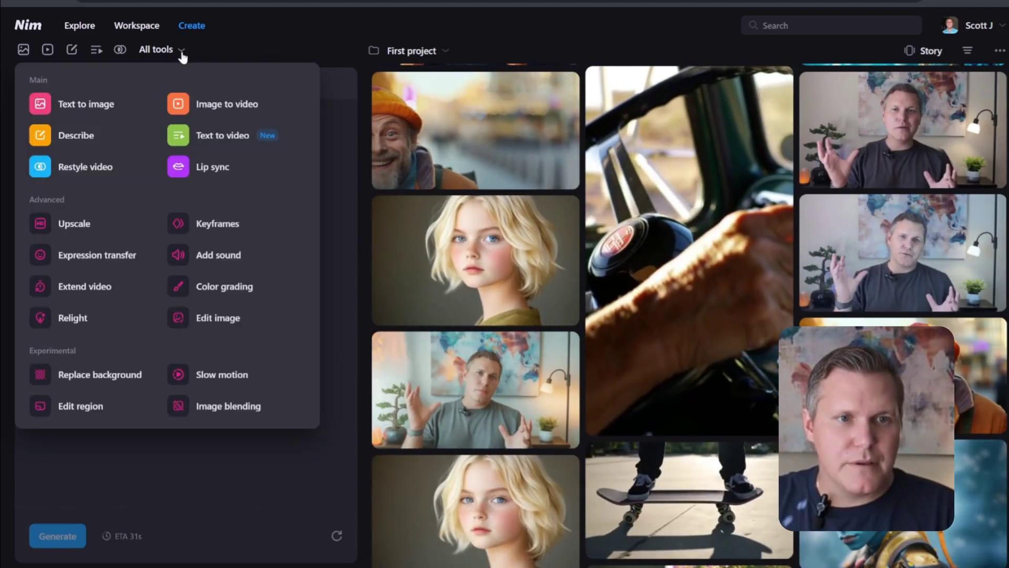
left_click(214, 254)
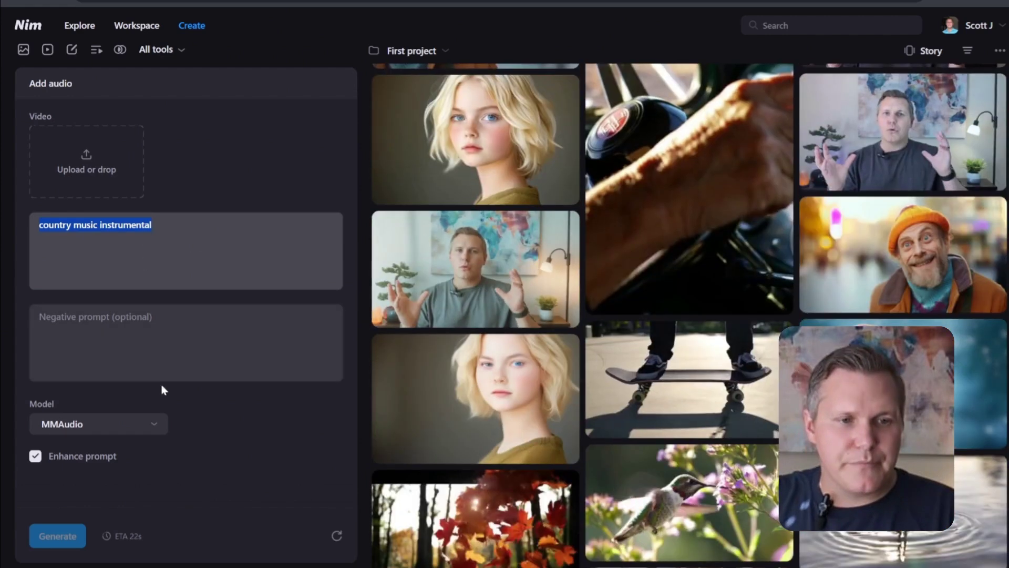
left_click(75, 329)
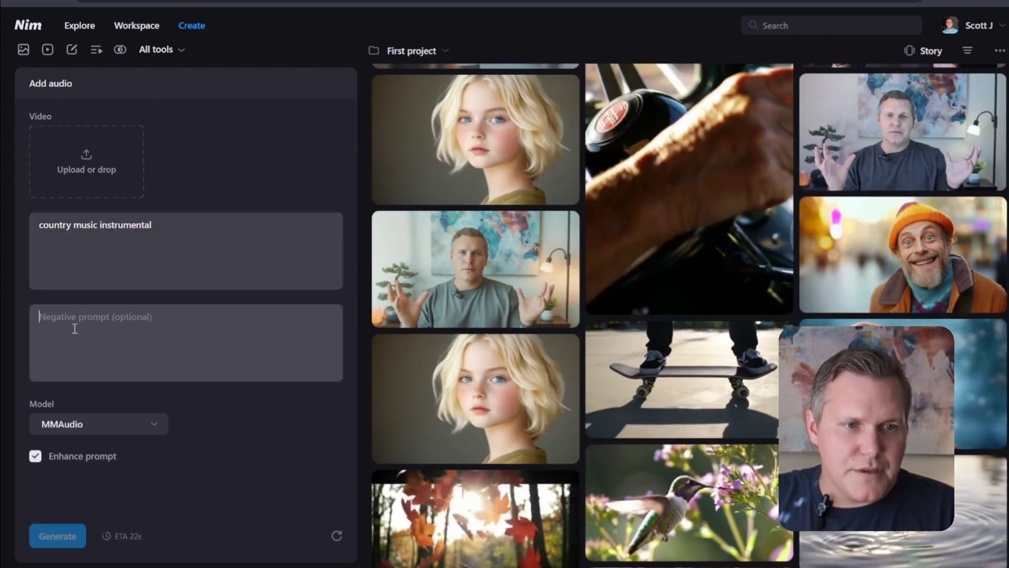
left_click(121, 319)
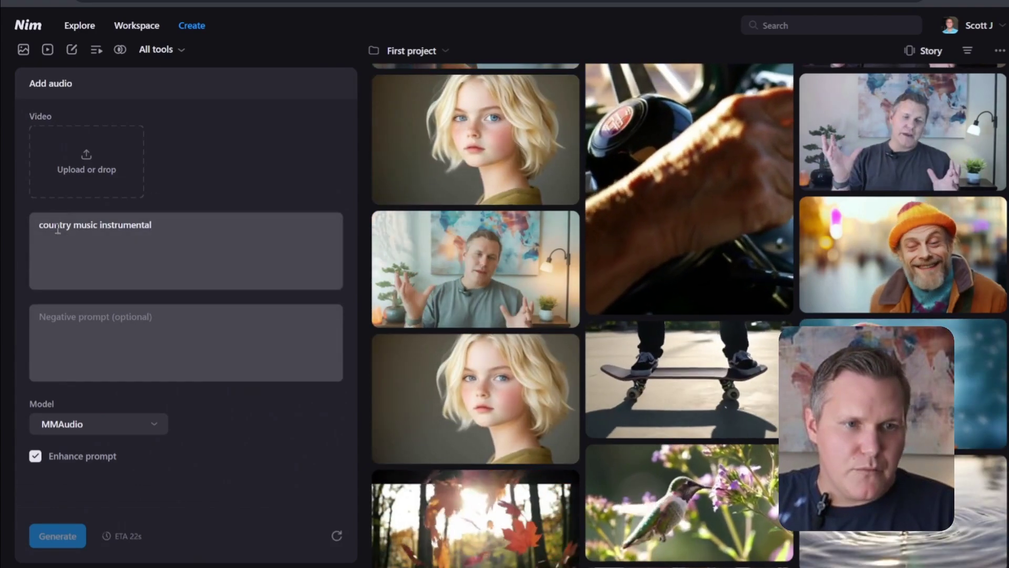
left_click(159, 427)
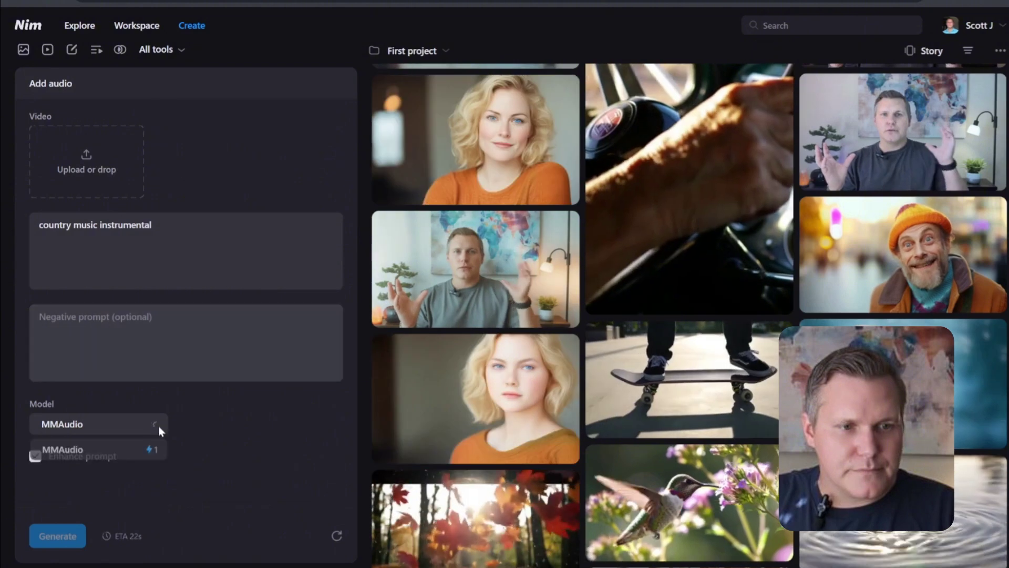
left_click(225, 427)
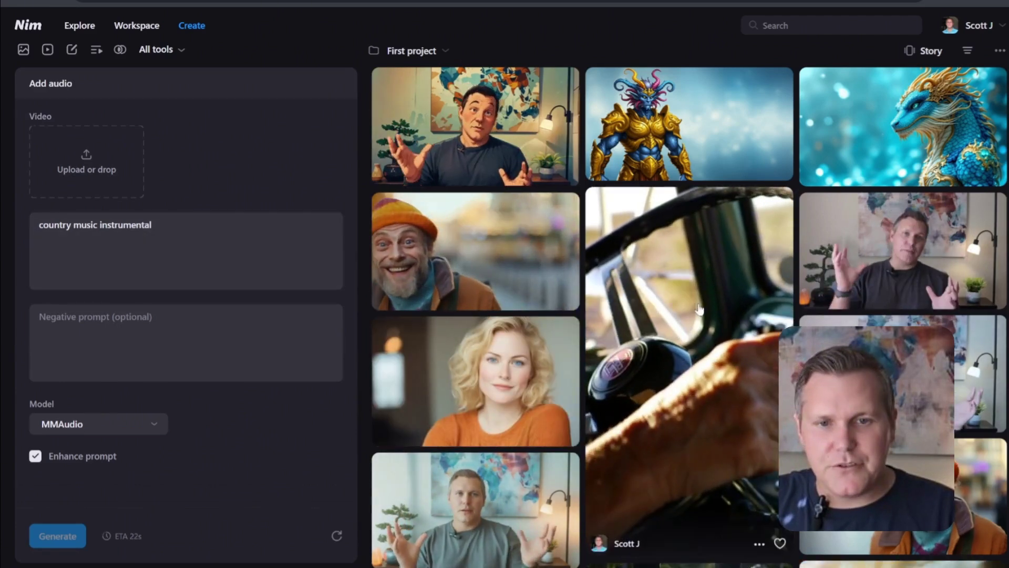
left_click(699, 311)
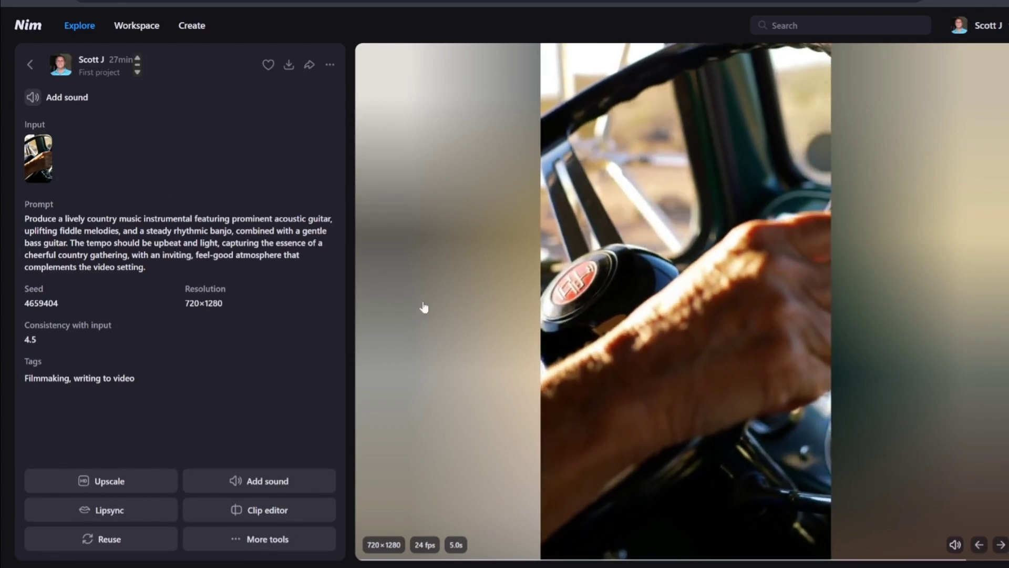
left_click(30, 65)
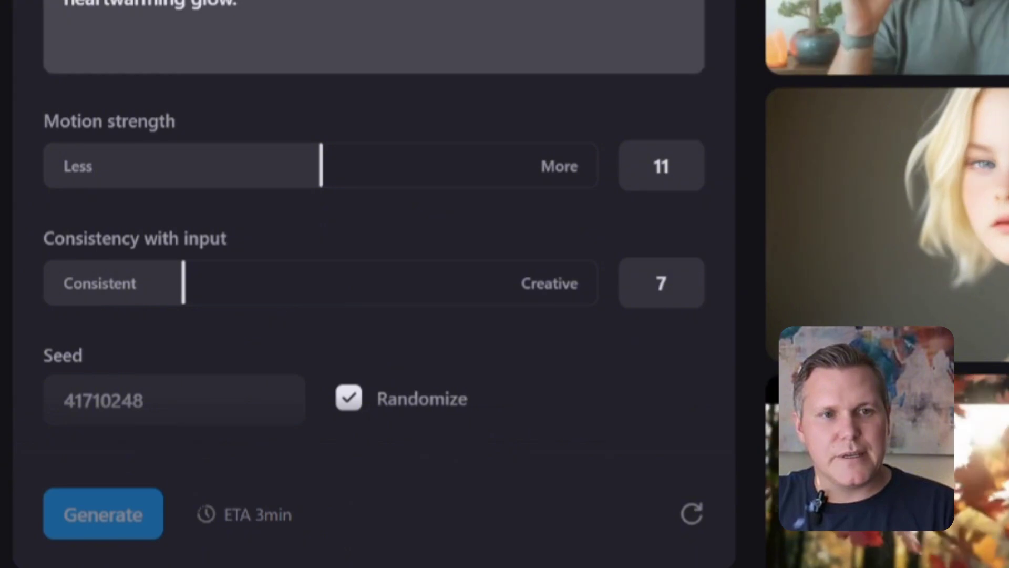
Step: In the Color grading tool, pick a medium blue as the grading color
left_click(131, 2)
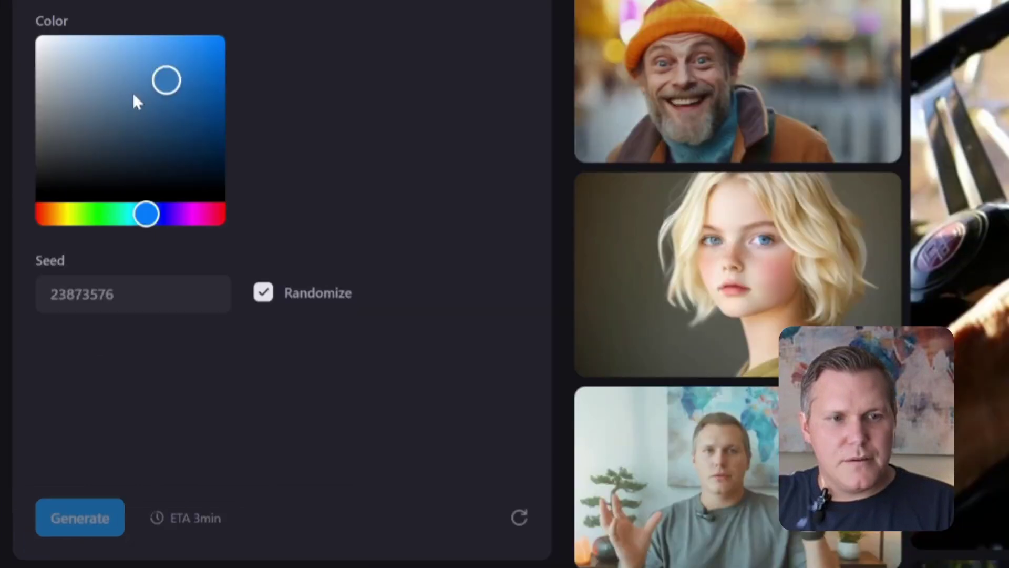
mouse_move(161, 81)
left_mouse_down()
mouse_move(113, 80)
mouse_move(168, 71)
left_mouse_up()
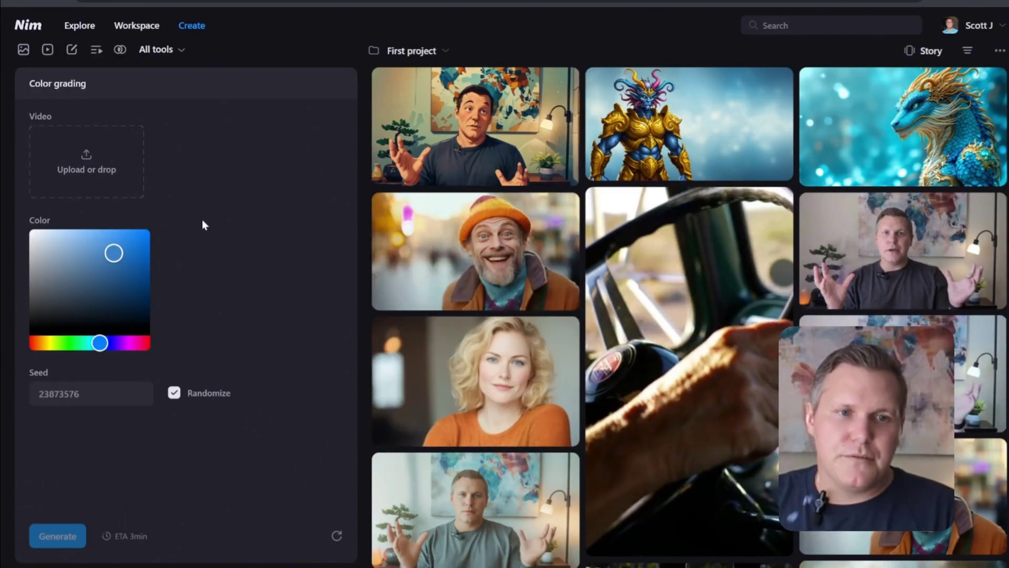
left_click_drag(117, 258, 122, 267)
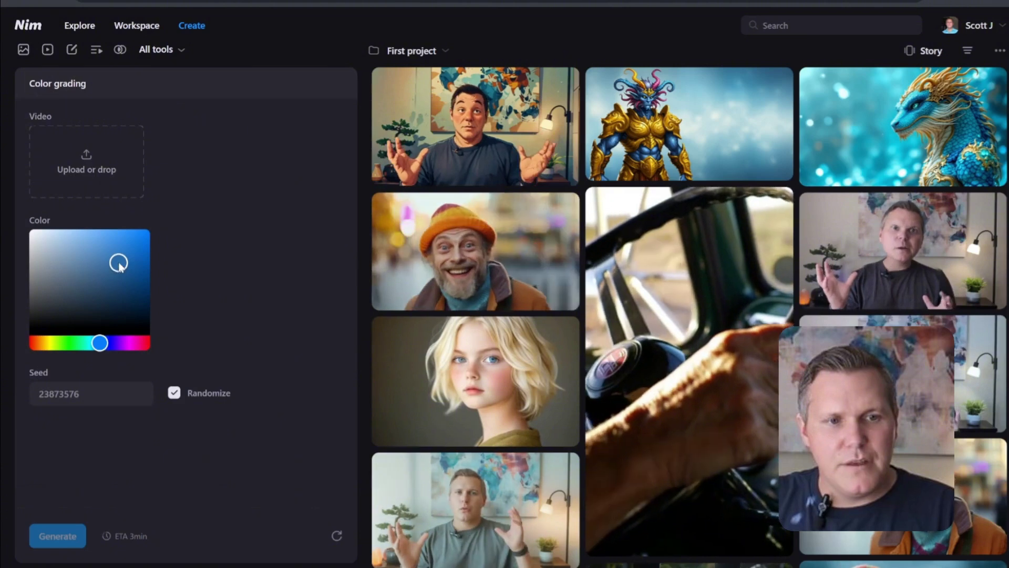
left_click_drag(120, 262, 129, 253)
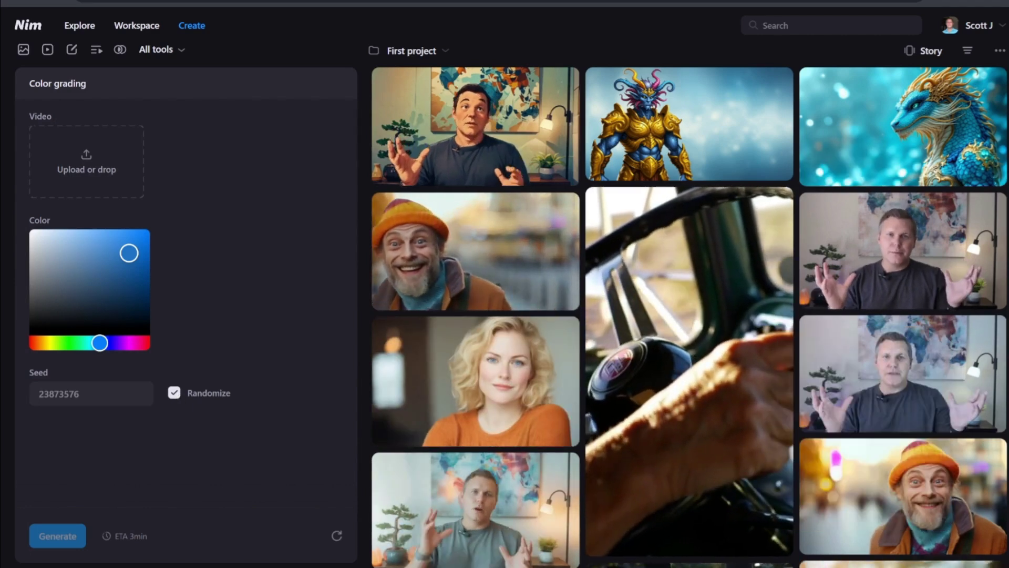
Step: Compare the color-graded gallery video of the talking man with its original input video, and return to the Color grading tool
left_click(928, 364)
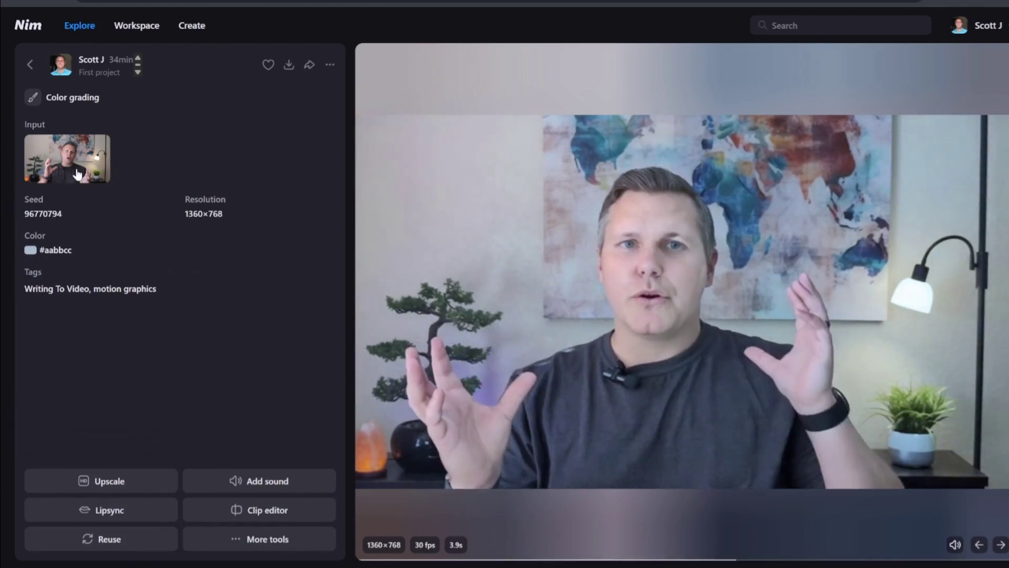
left_click(77, 160)
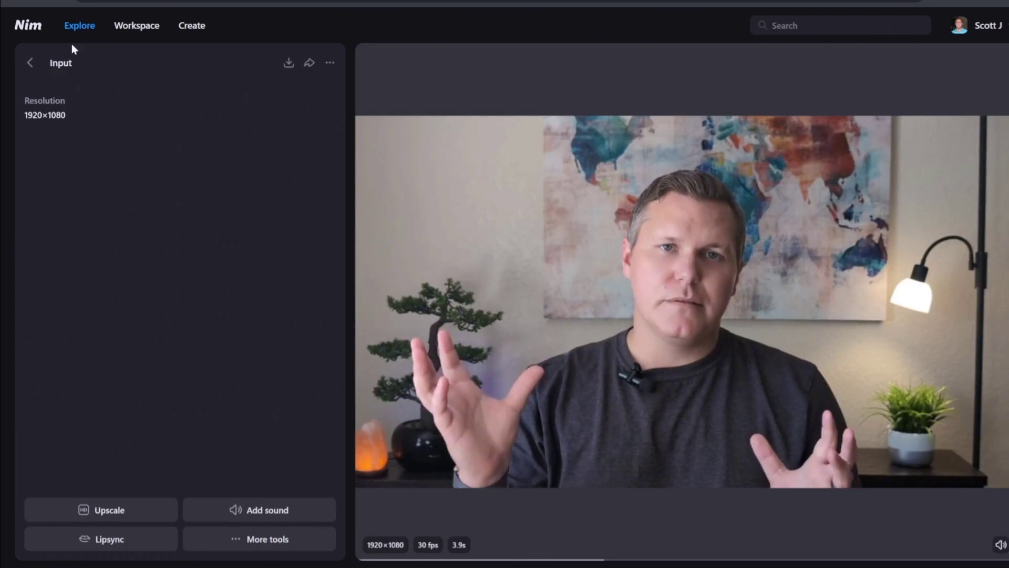
left_click(31, 64)
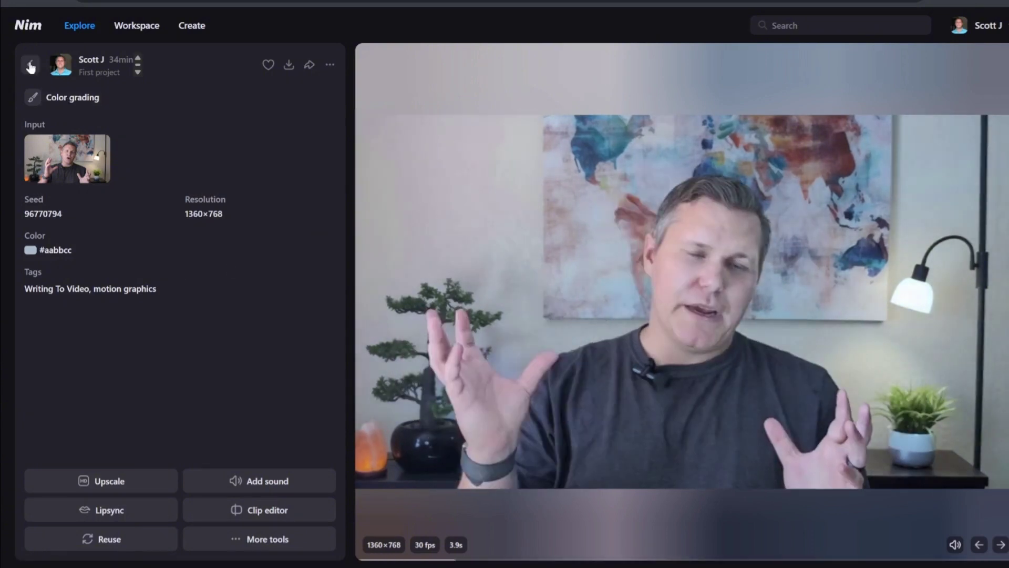
left_click(30, 65)
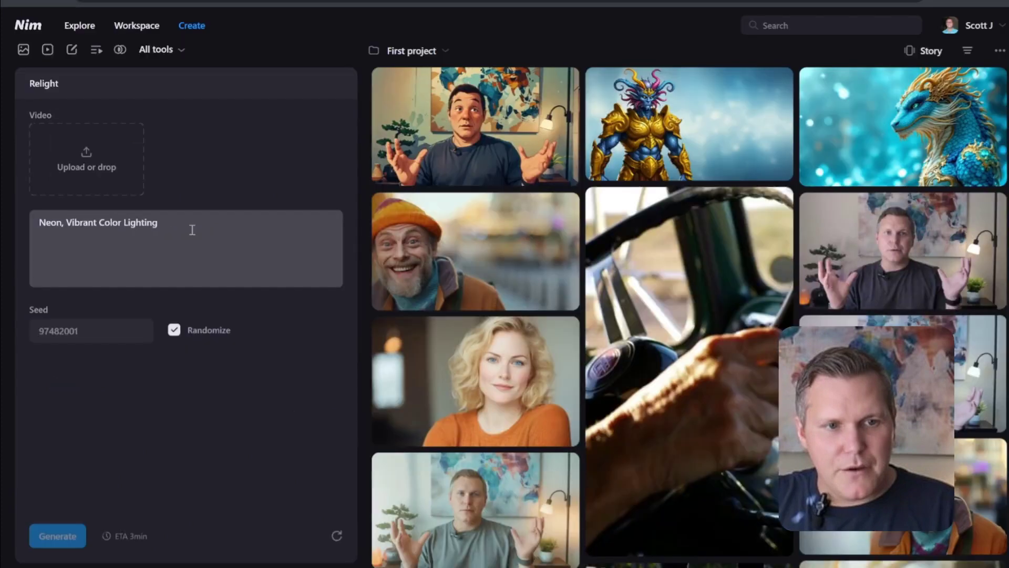
Step: With the Relight tool open, compare the gallery video relit with "Neon, Vibrant Color Lighting" with its source video, and return
left_click_drag(328, 243, 71, 240)
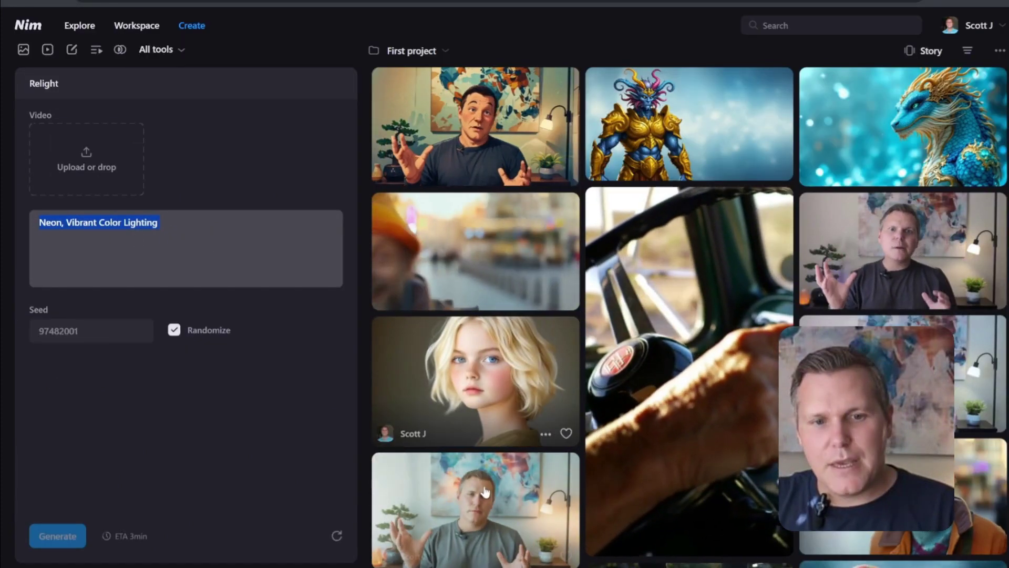
left_click(479, 505)
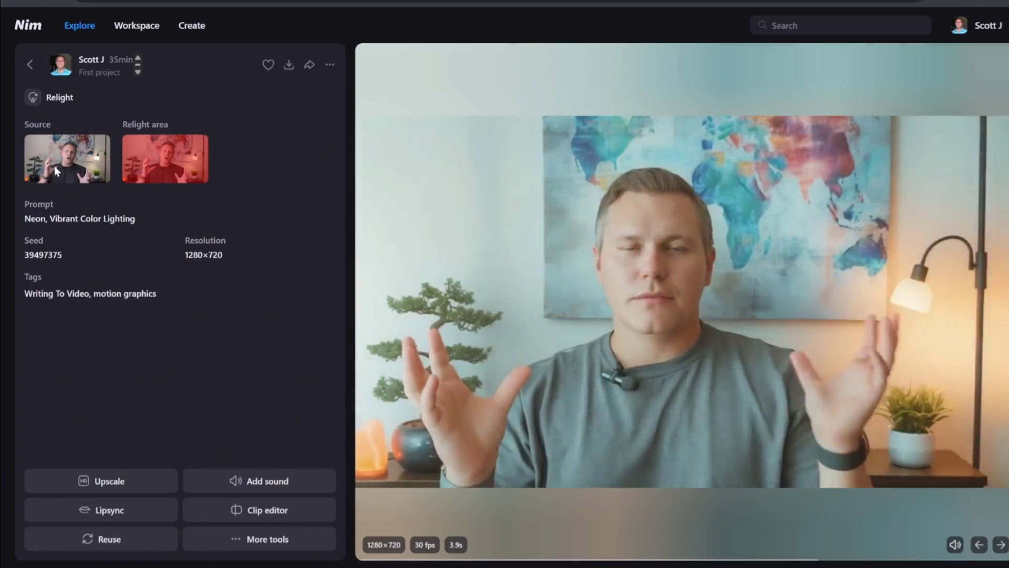
left_click(55, 165)
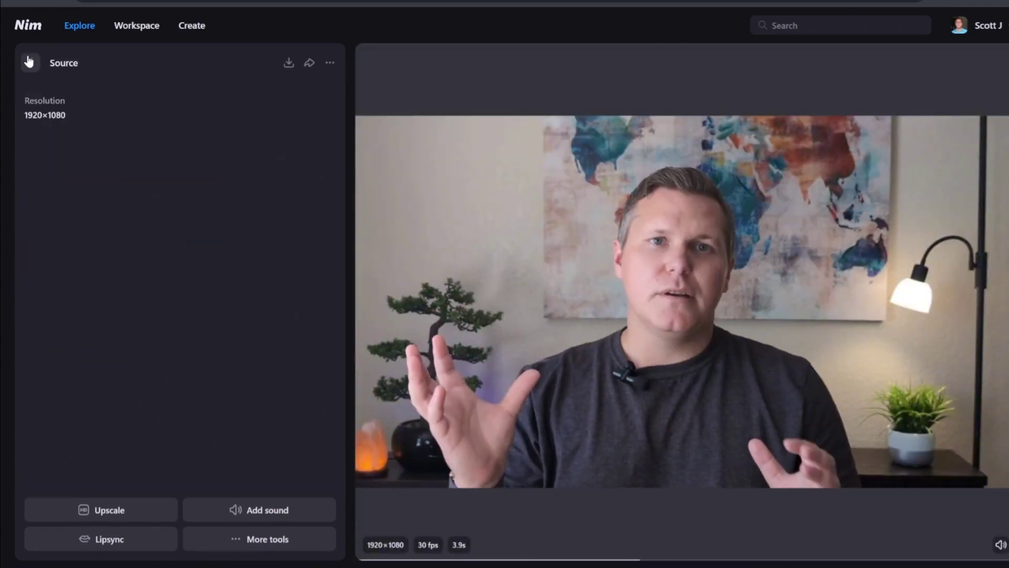
left_click(29, 62)
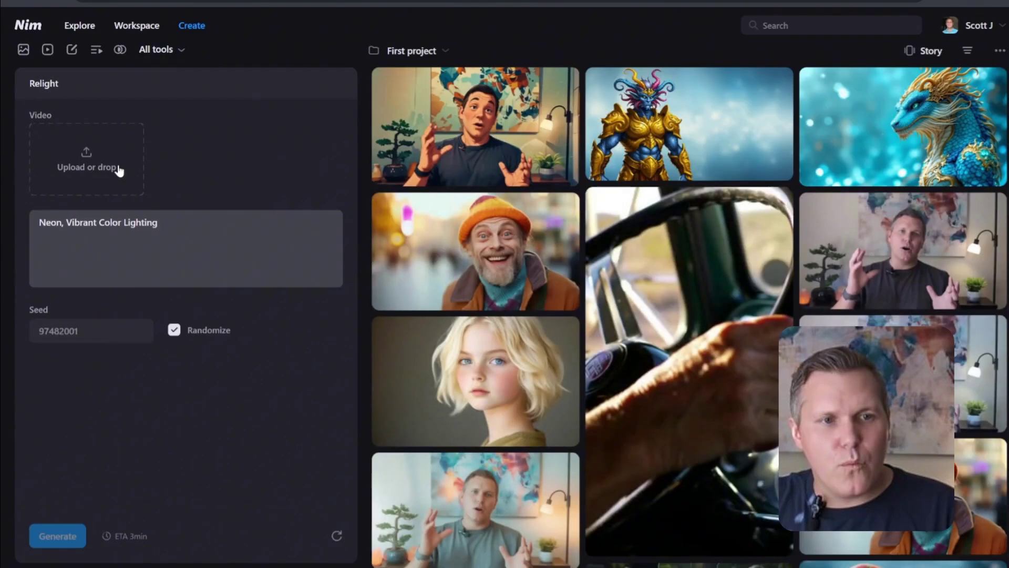
Step: Upload the video of the talking man in the dark T-shirt to the Relight tool
left_click(98, 154)
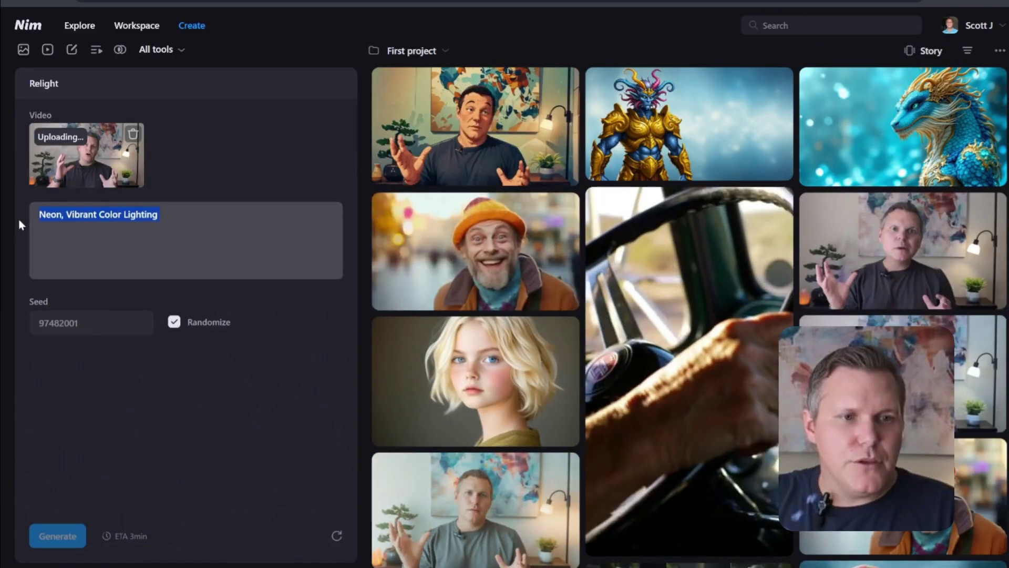
left_click(181, 204)
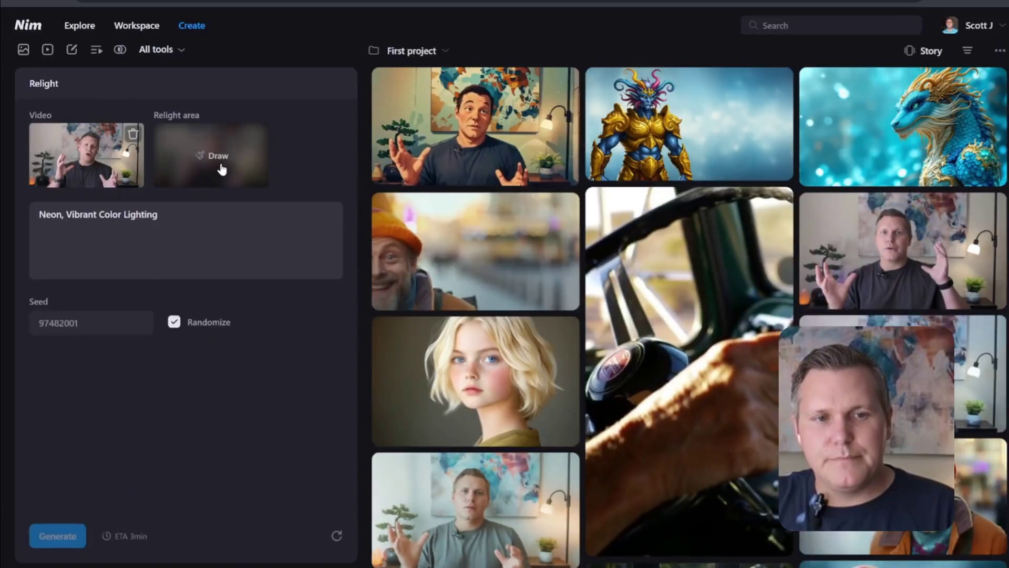
Step: Paint over the whole frame as the relight area with brush size 5, and generate the relit video
left_click(469, 239)
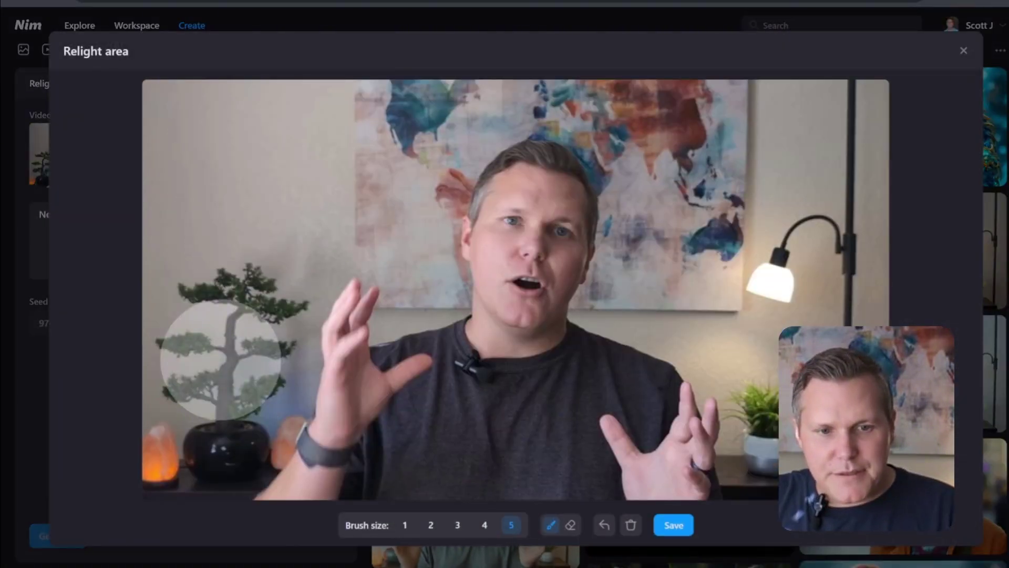
mouse_move(185, 108)
left_mouse_down()
mouse_move(198, 145)
mouse_move(194, 291)
mouse_move(176, 423)
mouse_move(195, 442)
mouse_move(243, 420)
mouse_move(221, 360)
mouse_move(237, 315)
mouse_move(254, 322)
mouse_move(203, 109)
mouse_move(274, 196)
mouse_move(291, 271)
mouse_move(348, 209)
left_mouse_up()
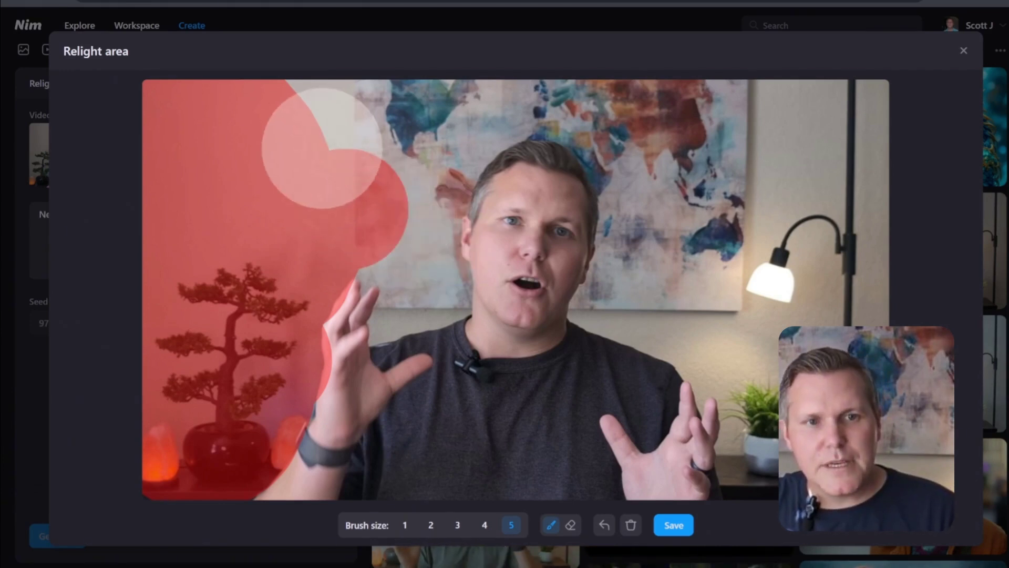
mouse_move(232, 118)
left_mouse_down()
mouse_move(657, 127)
mouse_move(734, 141)
mouse_move(820, 273)
mouse_move(608, 462)
left_mouse_up()
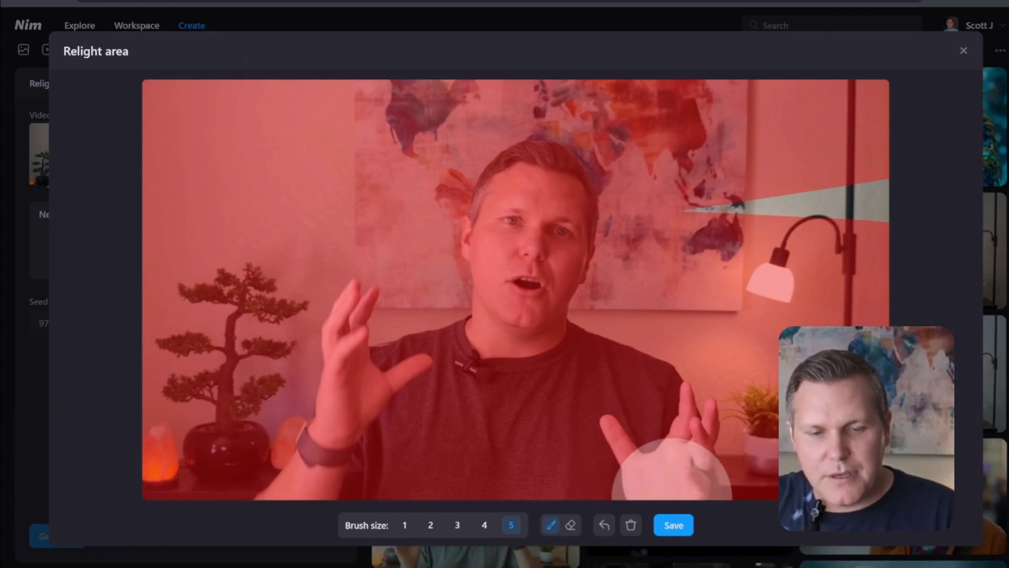
mouse_move(556, 302)
left_mouse_down()
mouse_move(551, 187)
mouse_move(527, 282)
left_mouse_up()
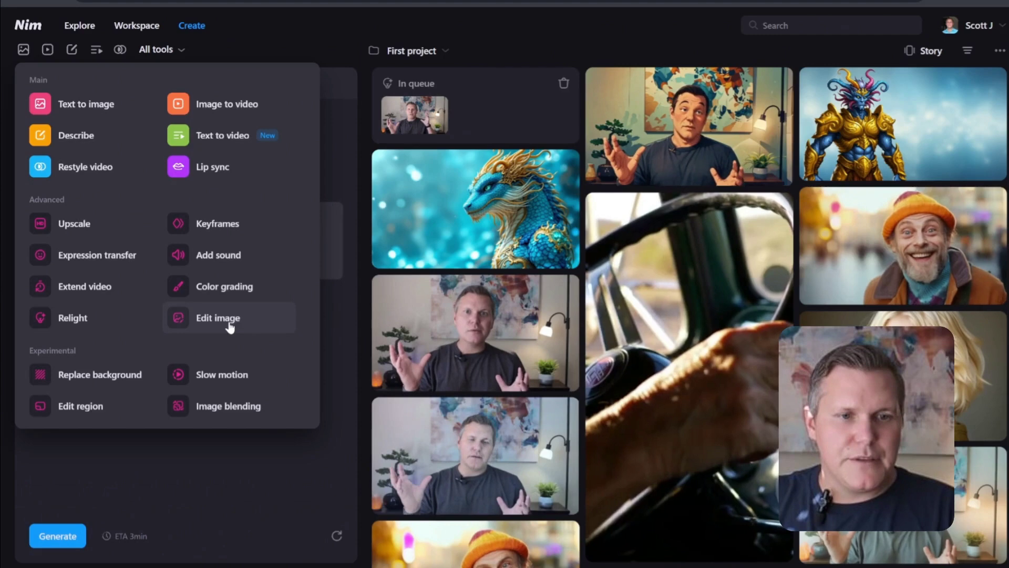
Step: In the Edit image tool, upload the portrait of the blonde woman in orange and generate an edit with the prompt "add a winter hat"
left_click(229, 327)
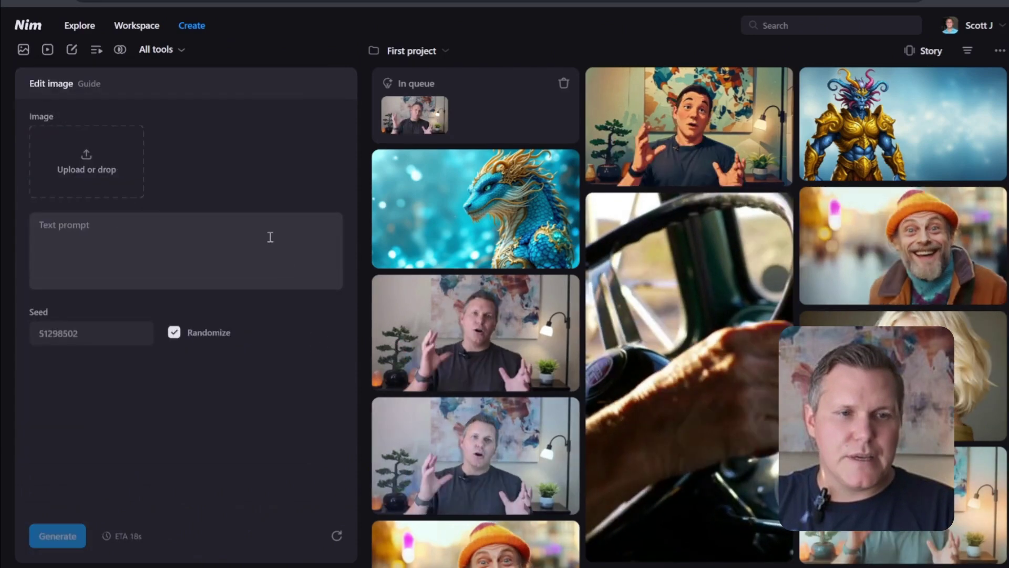
left_click(95, 155)
left_click(220, 71)
double_click(219, 70)
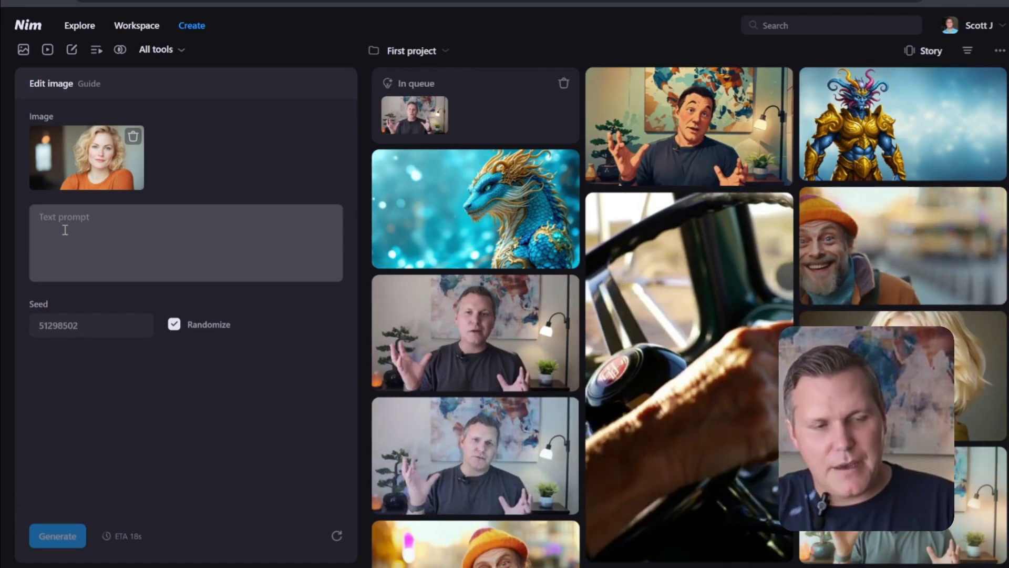
type("add a winter hat")
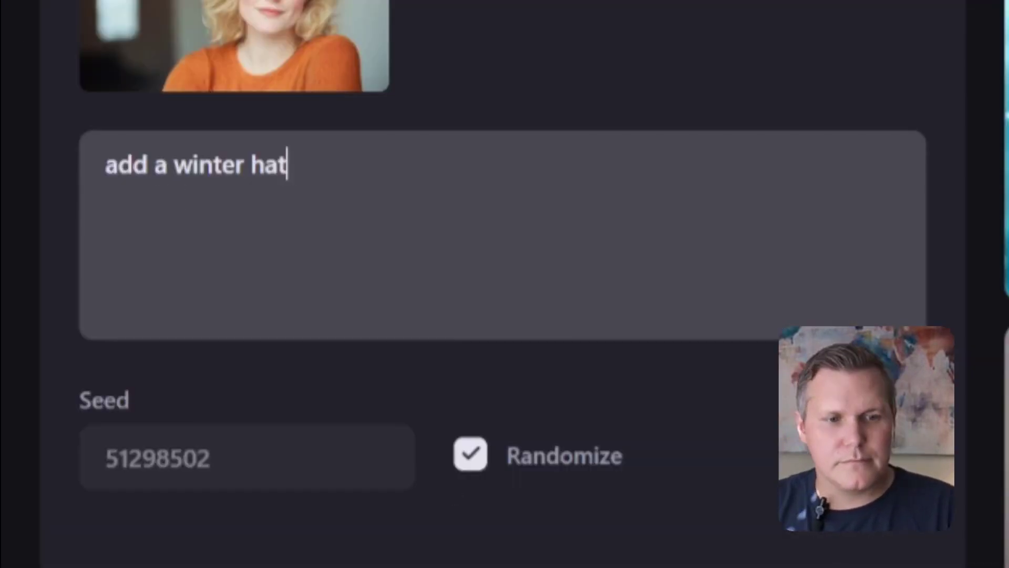
left_click(57, 536)
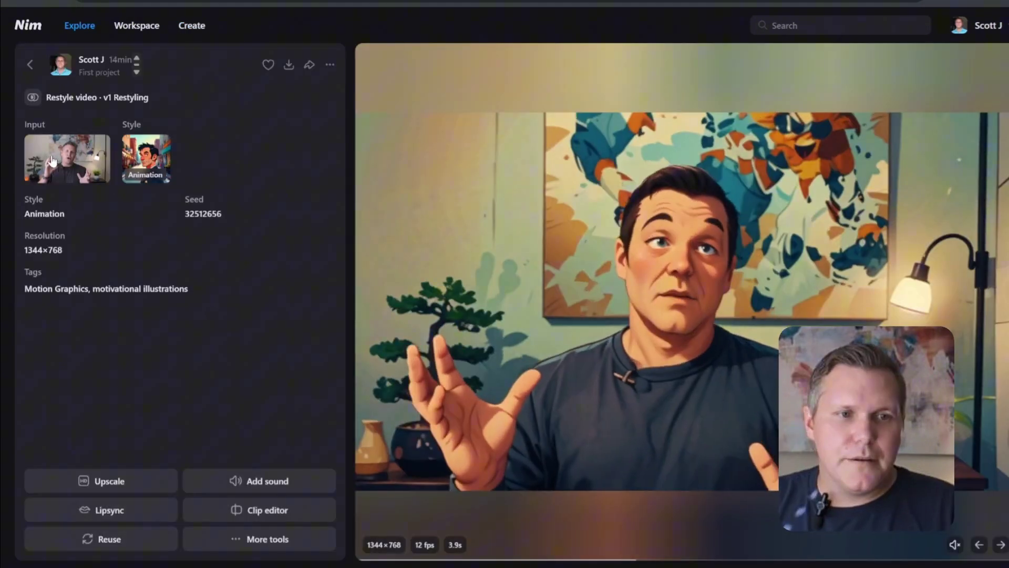
Step: View the original input of the gallery video restyled in the Animation style
left_click(52, 161)
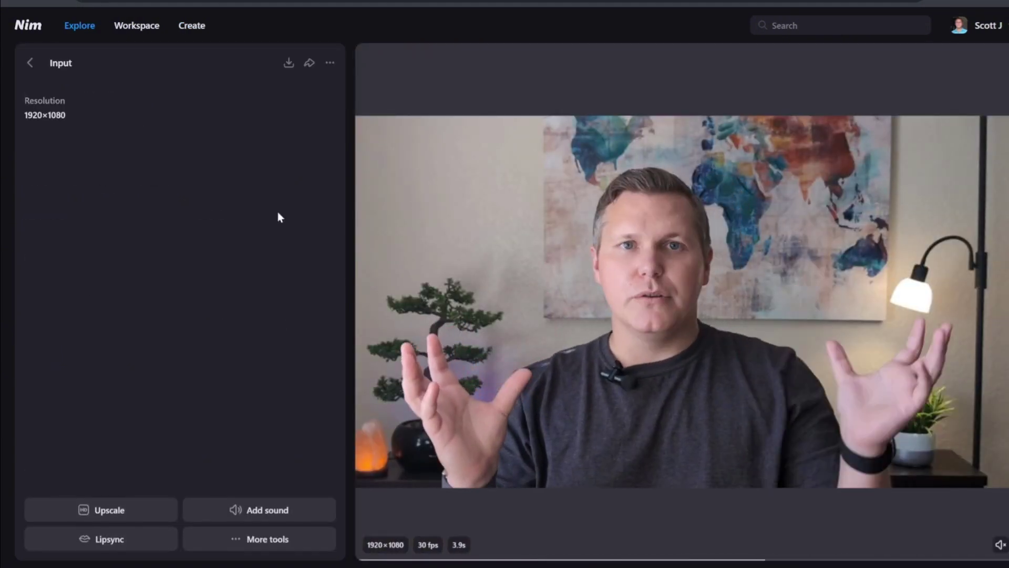
Step: Return from the original input to the Animation-restyled video of the talking man and review its style and result
left_click(30, 63)
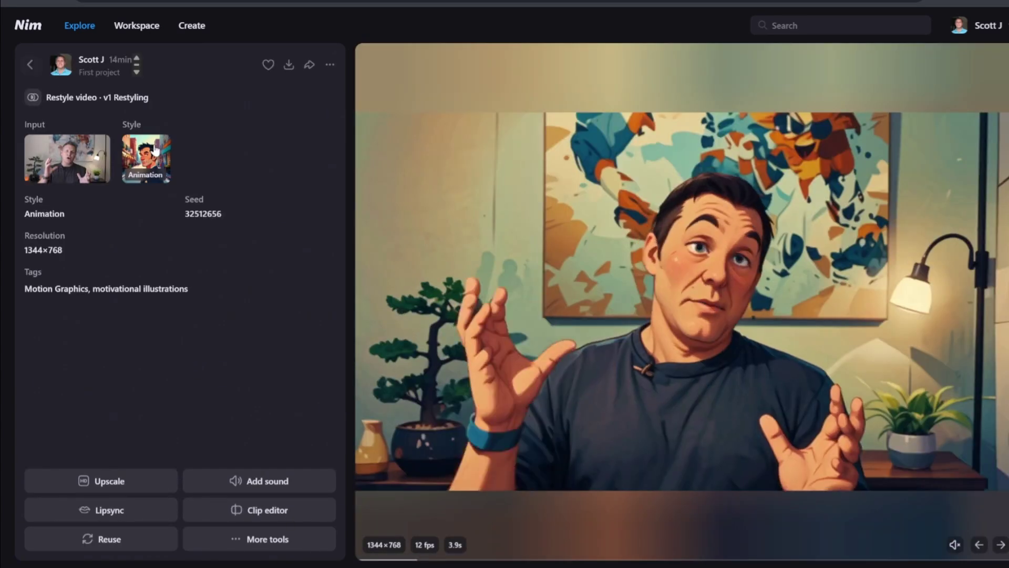
left_click(154, 152)
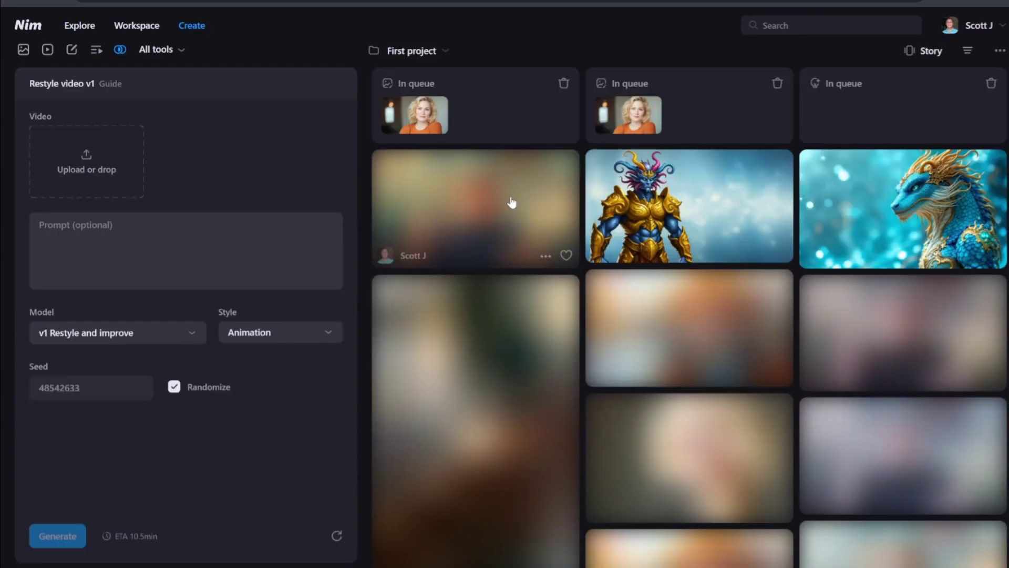
left_click(497, 217)
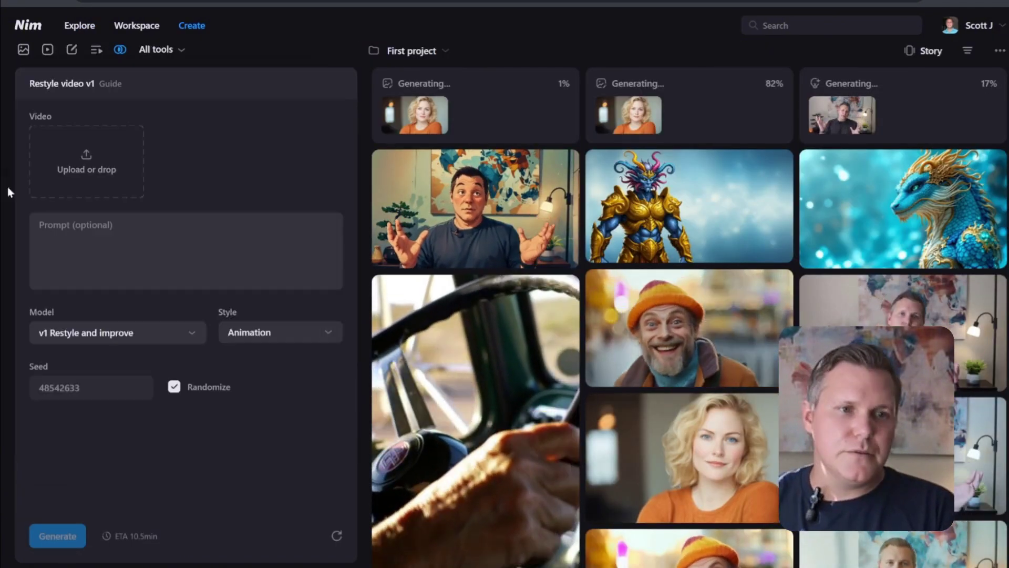
Step: Switch to the Replace background tool
mouse_move(166, 54)
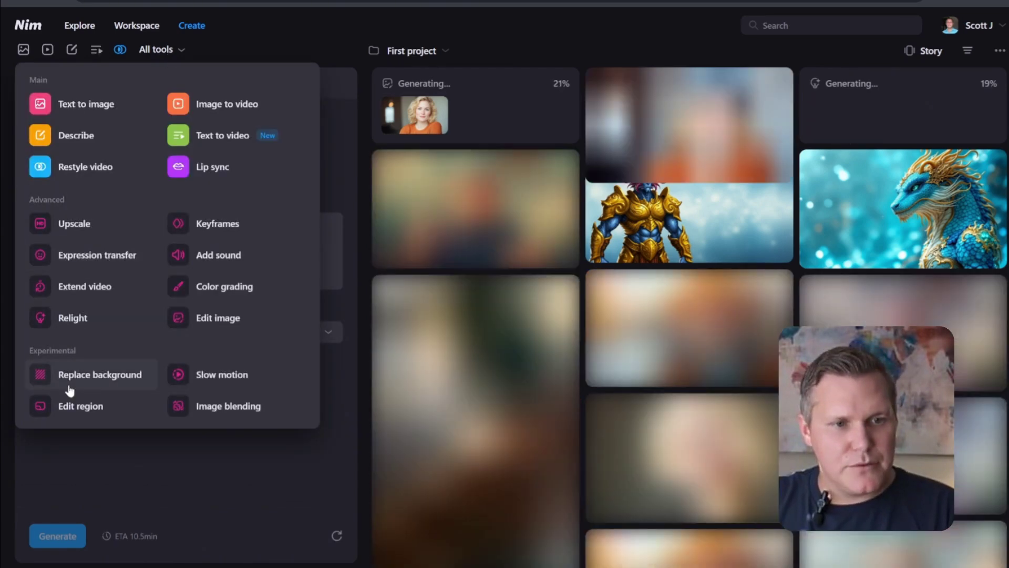
left_click(88, 387)
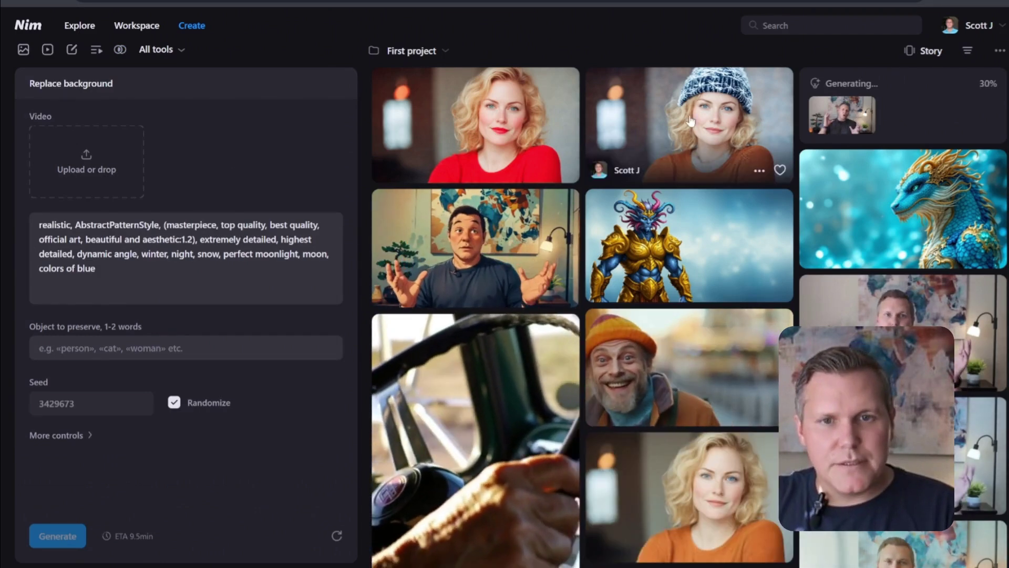
Step: Compare the winter-hat and red-sweater edits of the blonde woman's portrait with their original input image
left_click(687, 119)
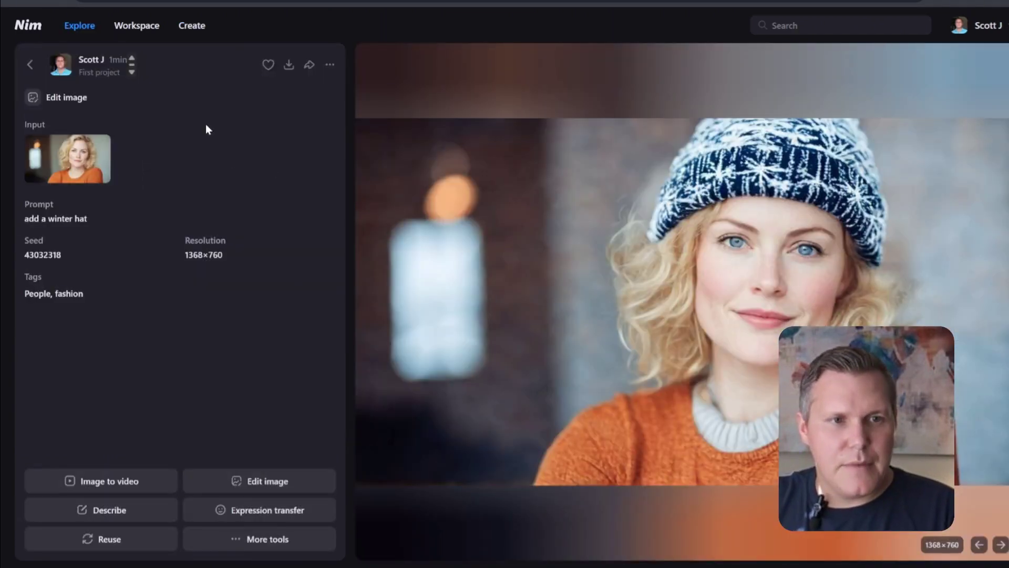
left_click(76, 166)
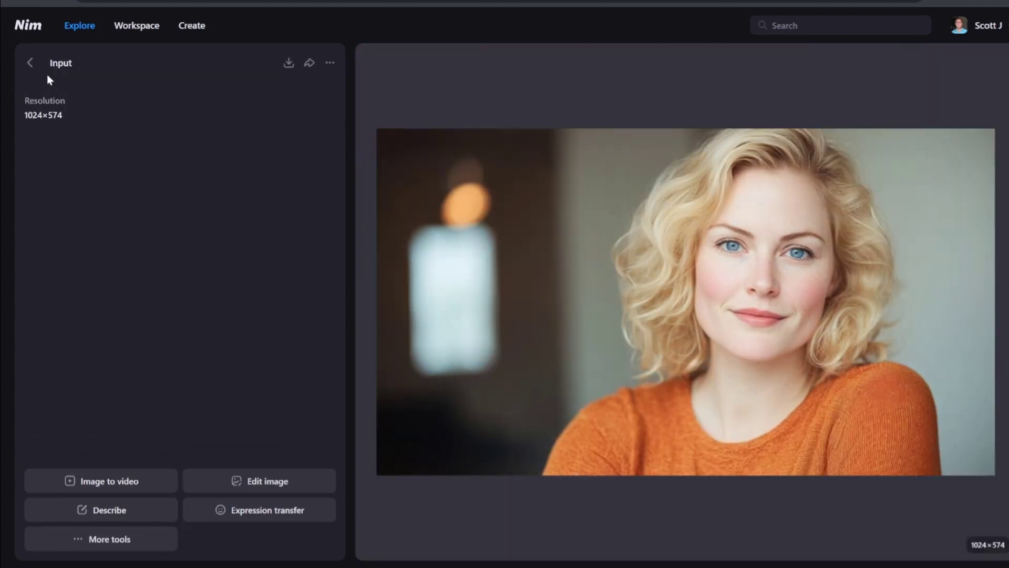
left_click(31, 67)
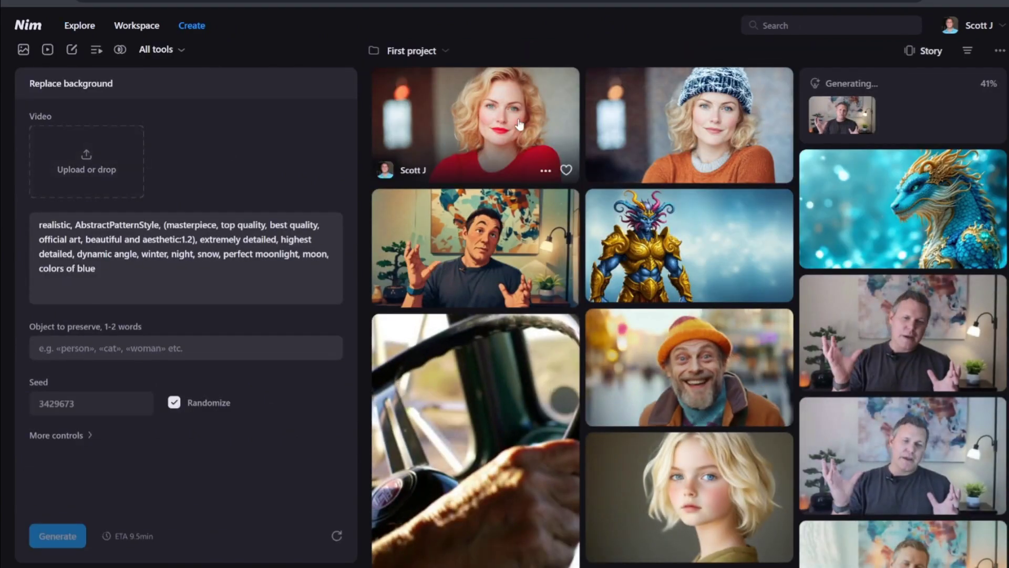
left_click(520, 125)
left_click(84, 158)
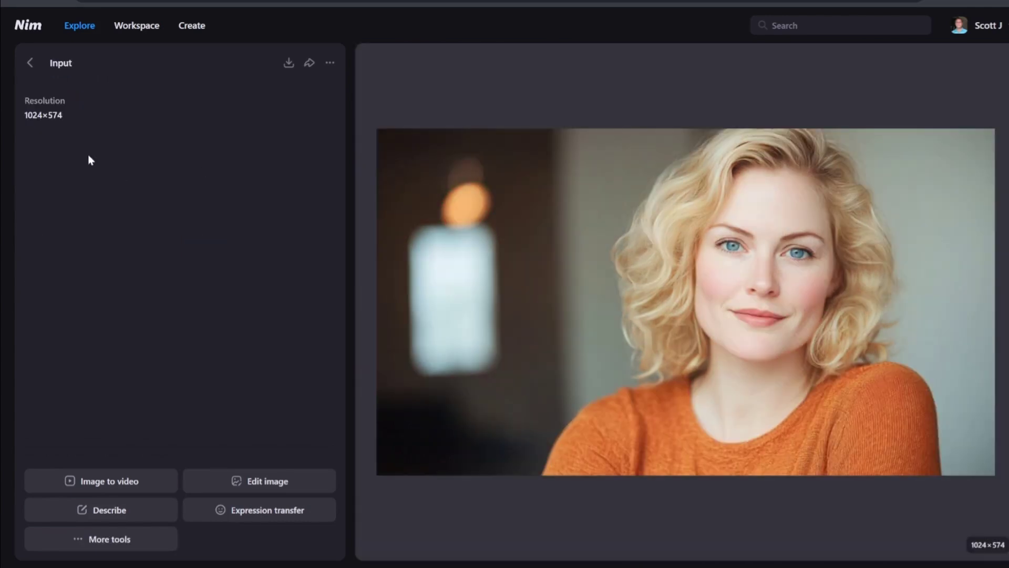
left_click(31, 66)
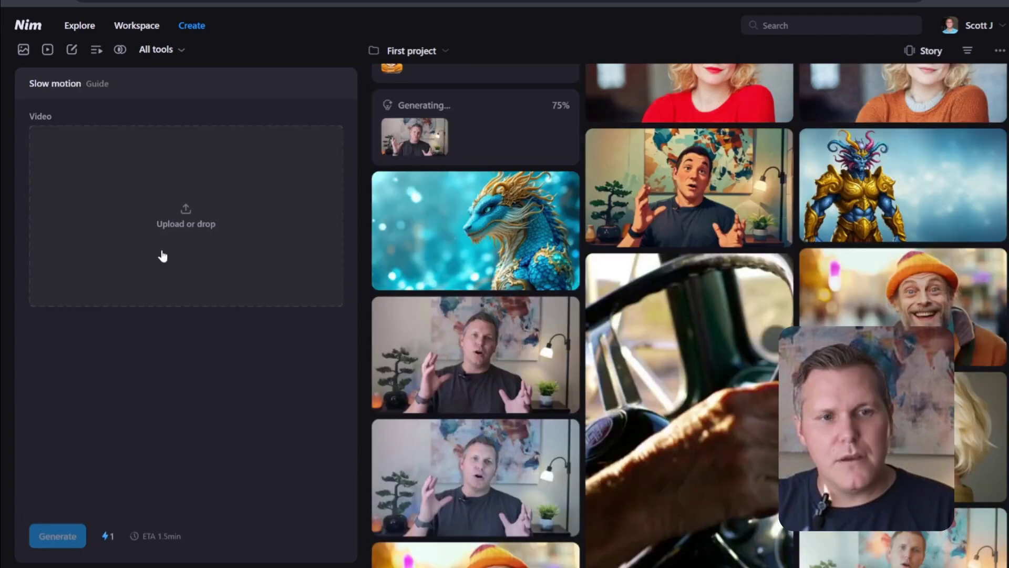
Step: Upload the vertical video of the pickup truck at dusk to the Slow motion tool
left_click(163, 256)
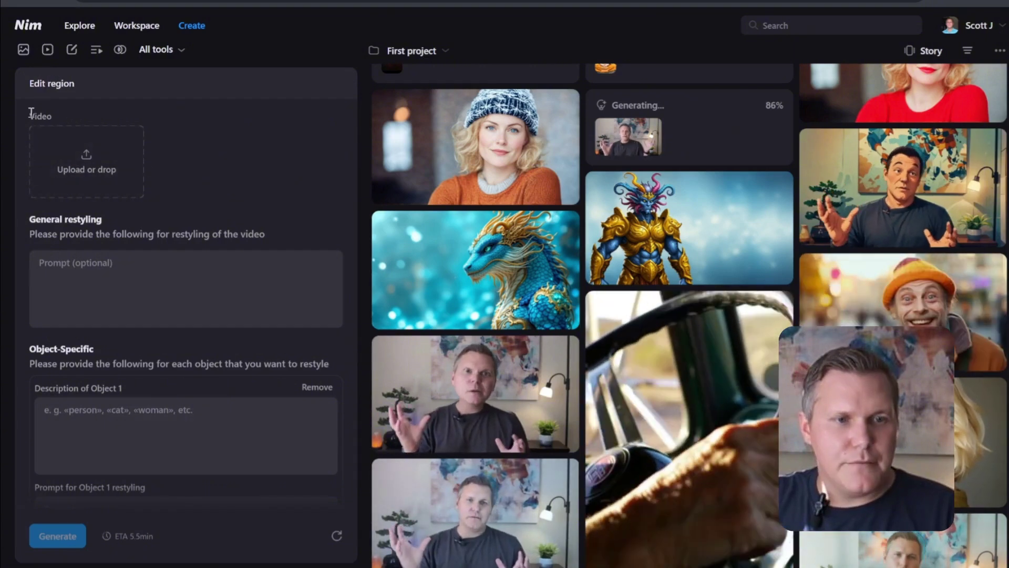
Step: In the Edit region tool, load the steering-wheel video with general prompt "Night scene", object "Female hands" and object prompt "Older female hand"
left_click_drag(30, 113, 89, 122)
left_click(177, 159)
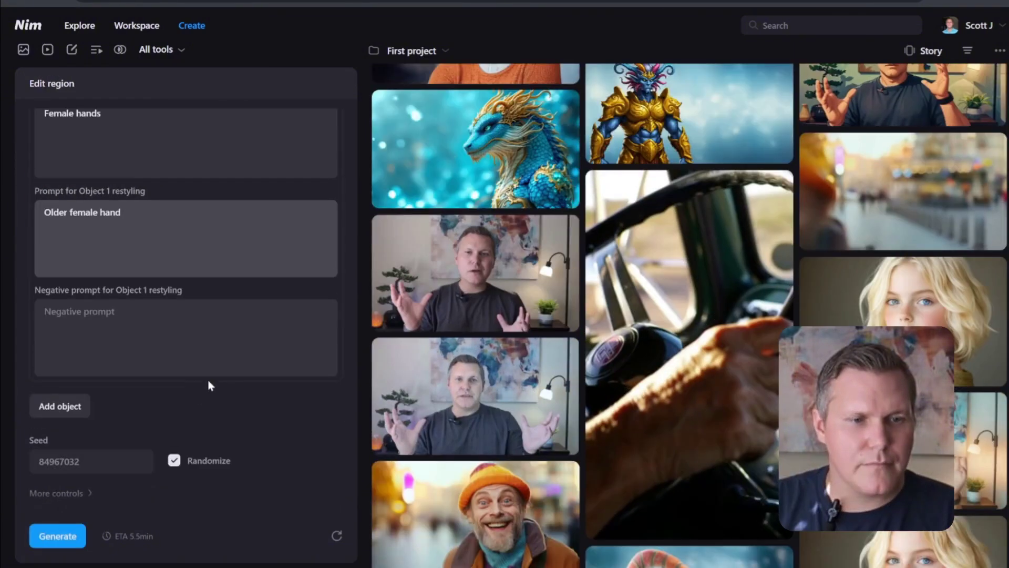
scroll(207, 361, "up", 10)
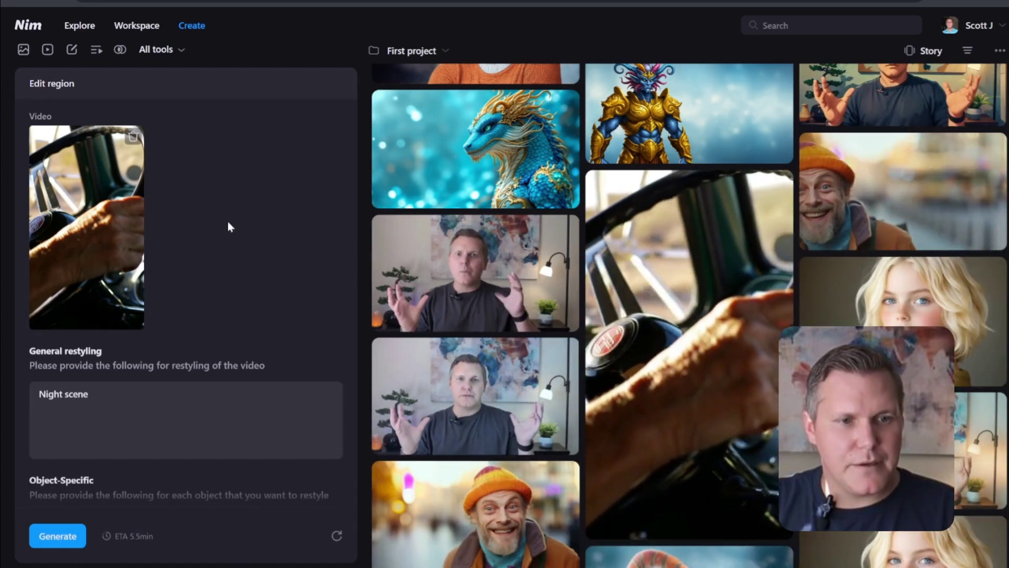
scroll(228, 226, "down", 3)
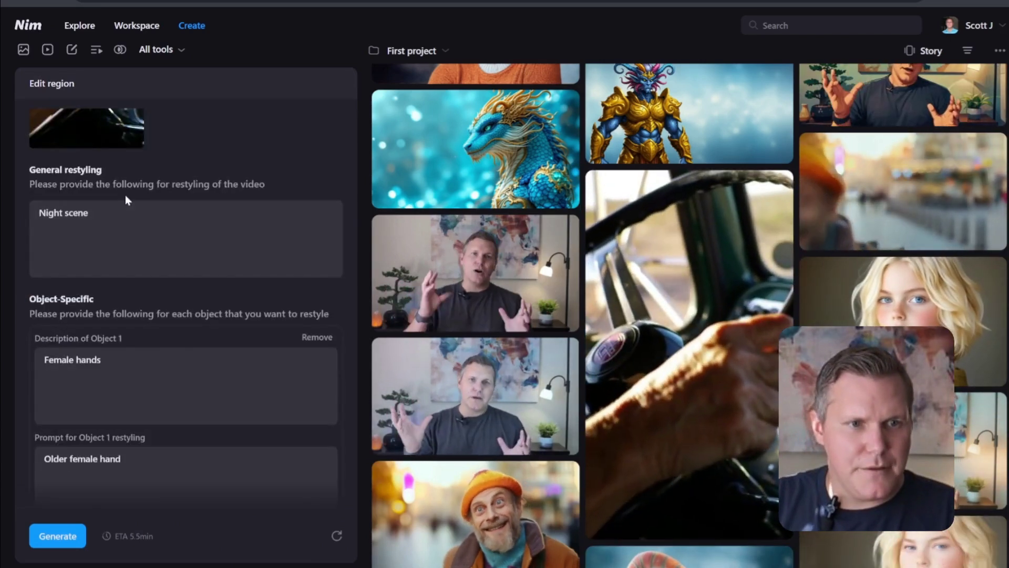
scroll(171, 258, "down", 2)
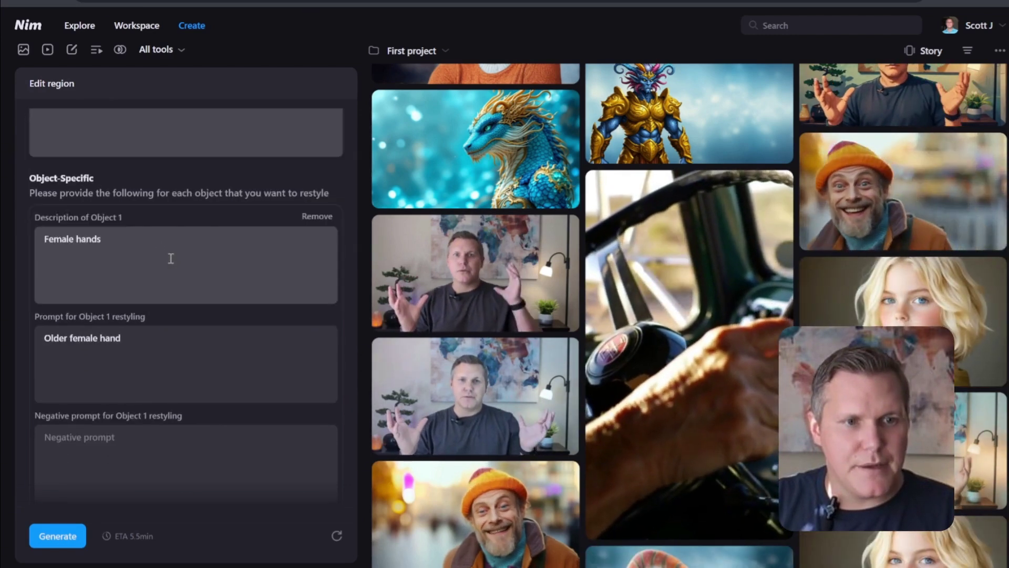
Step: Set the Object 1 description to "Male hands" and generate the region edit
left_click(132, 240)
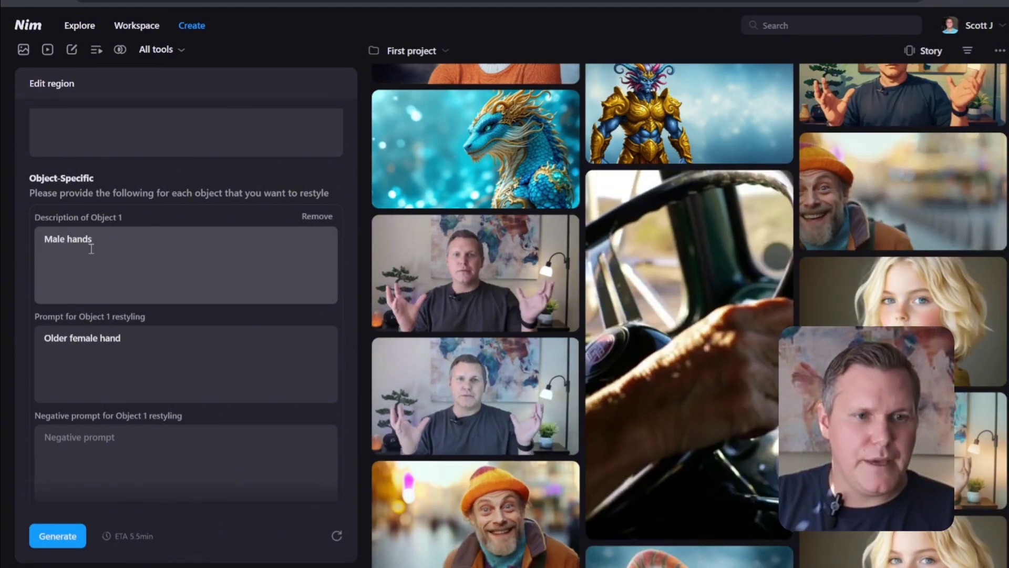
left_click_drag(47, 337, 166, 337)
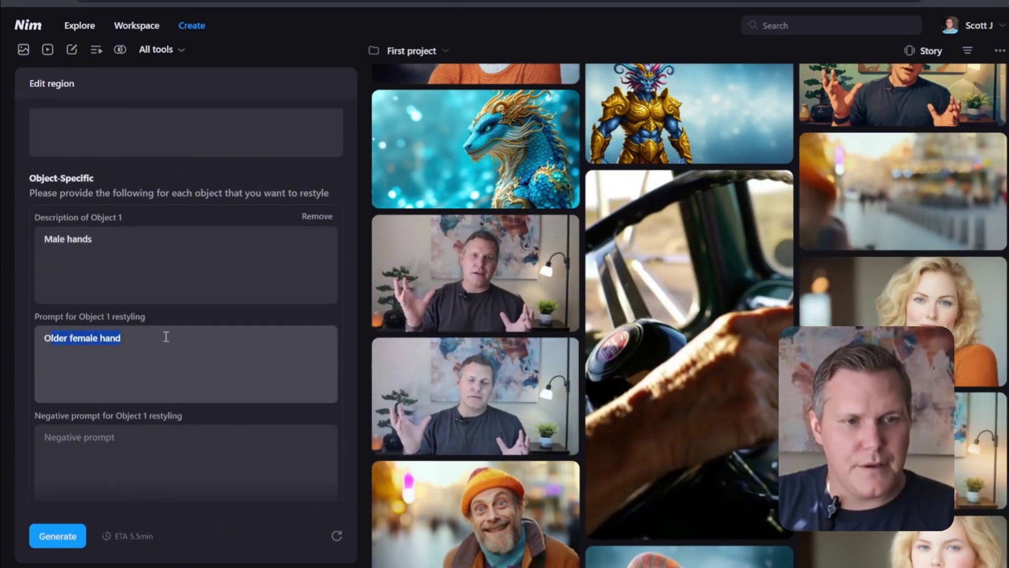
left_click(178, 336)
scroll(189, 347, "down", 3)
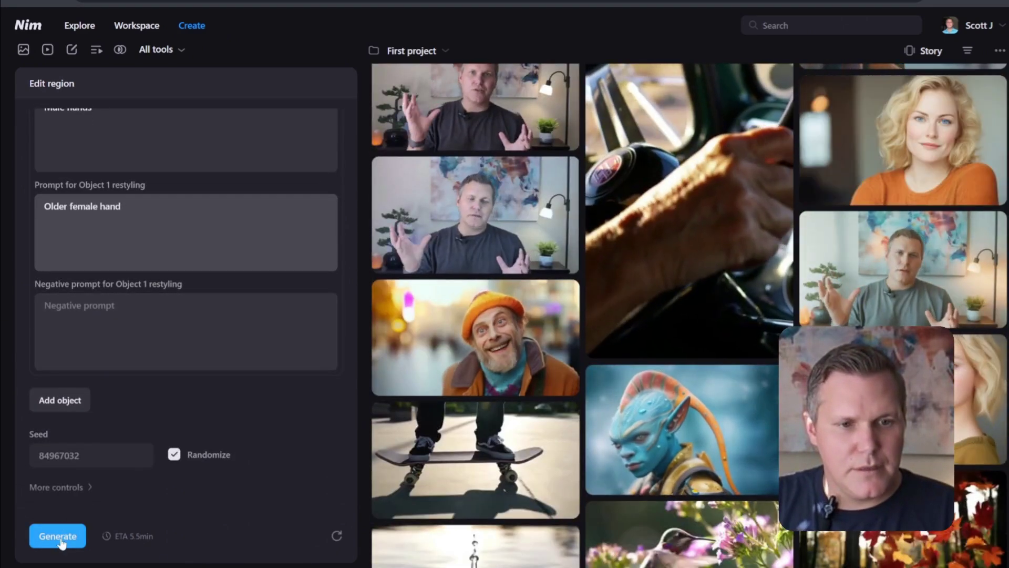
left_click(58, 535)
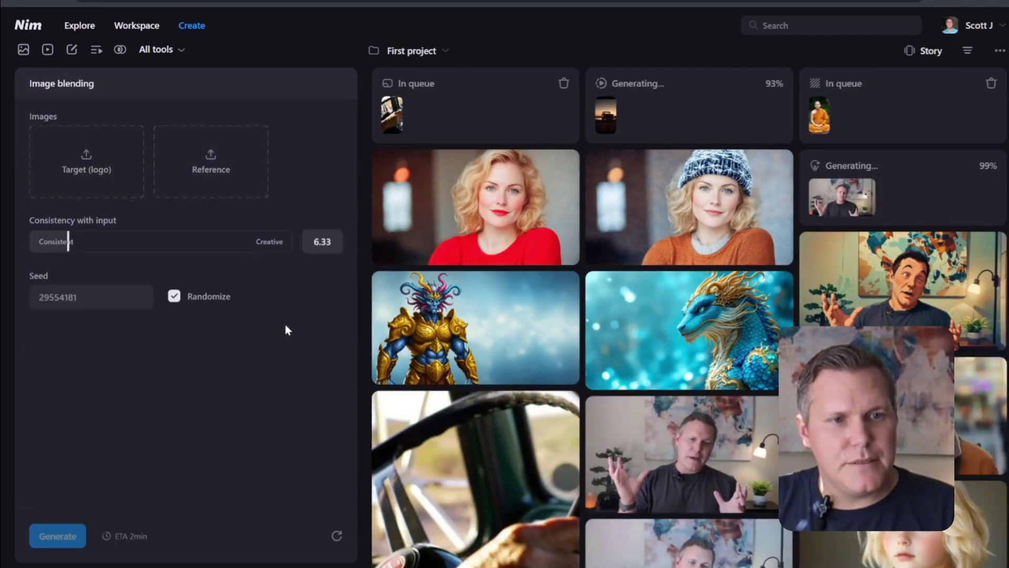
Step: Upload the photo of the funny-looking man as the target image of the Image blending tool
left_click(86, 162)
left_click(146, 69)
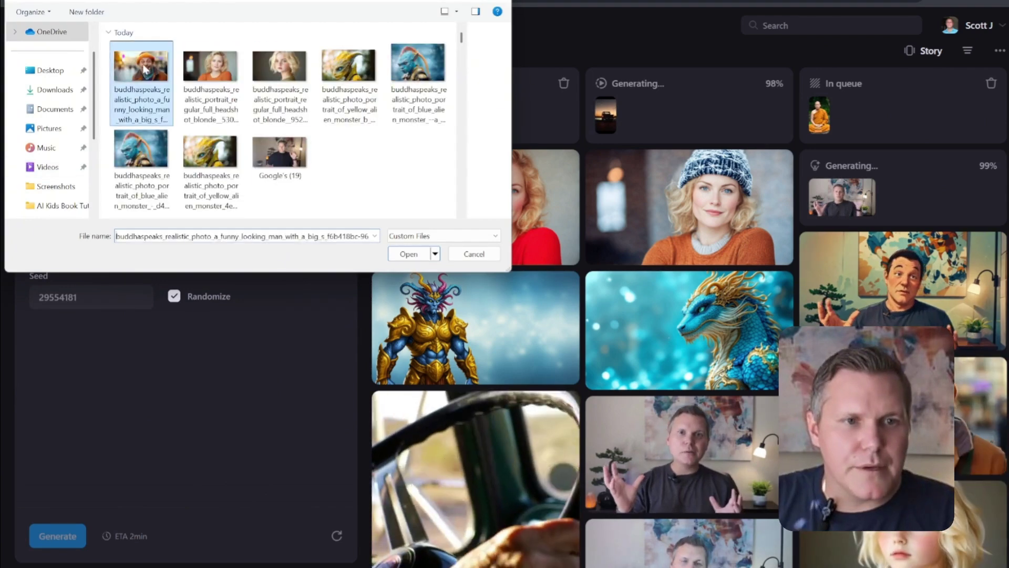
left_click(408, 255)
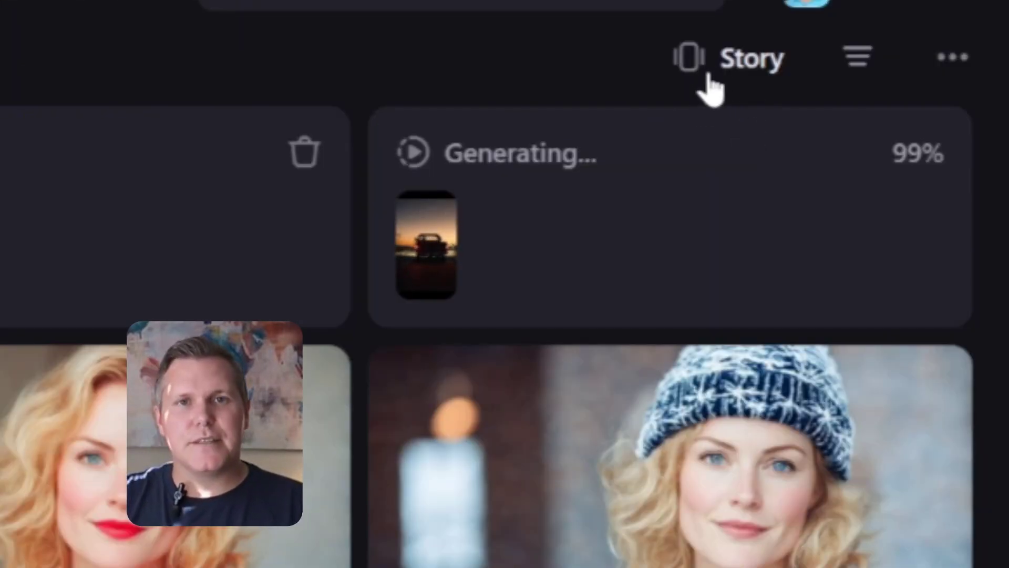
Step: Open the project's story and add the steering-wheel, sunset-road, bare-tree, man's close-up and pickup-truck clips
left_click(711, 78)
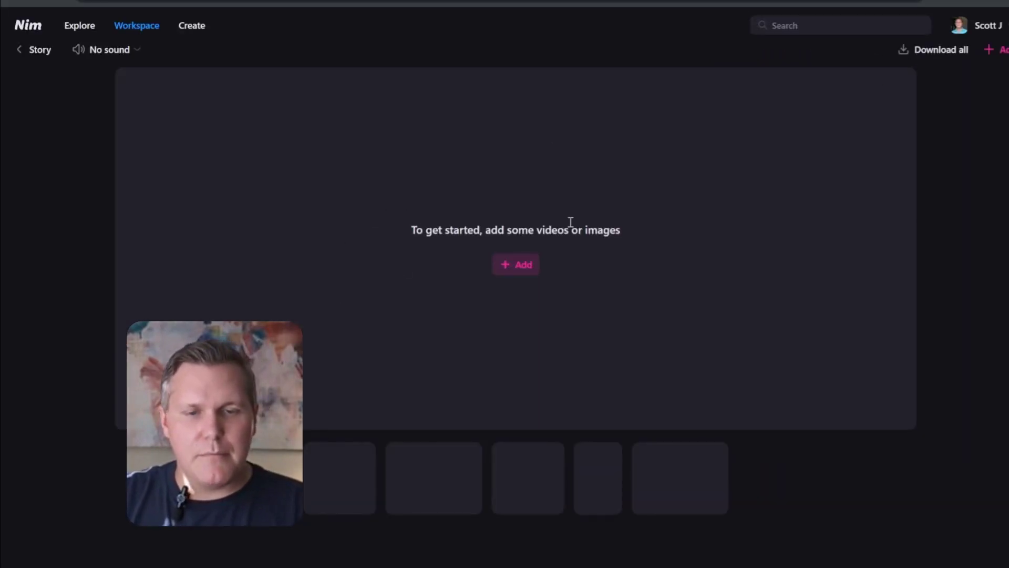
left_click(516, 267)
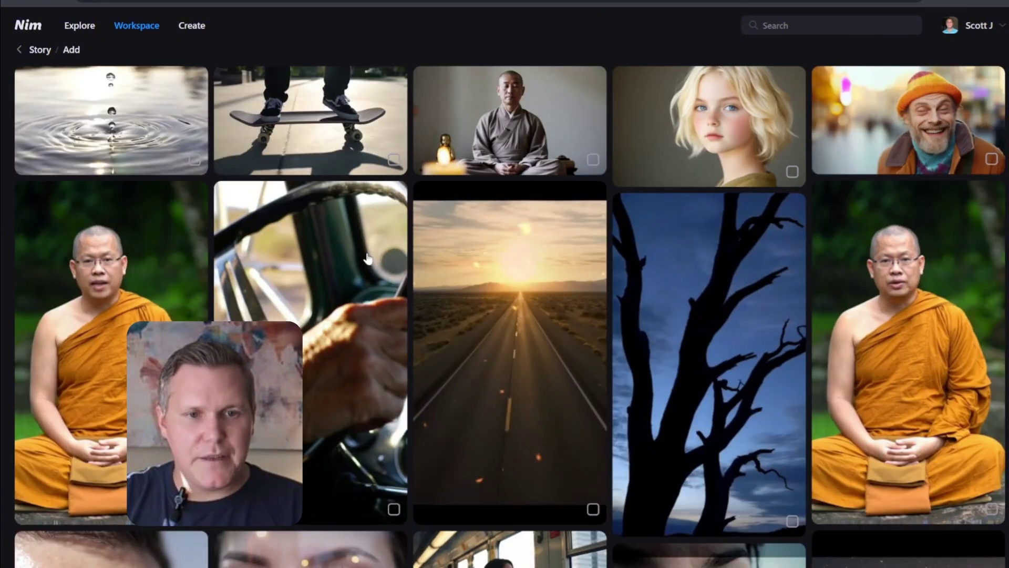
left_click(393, 509)
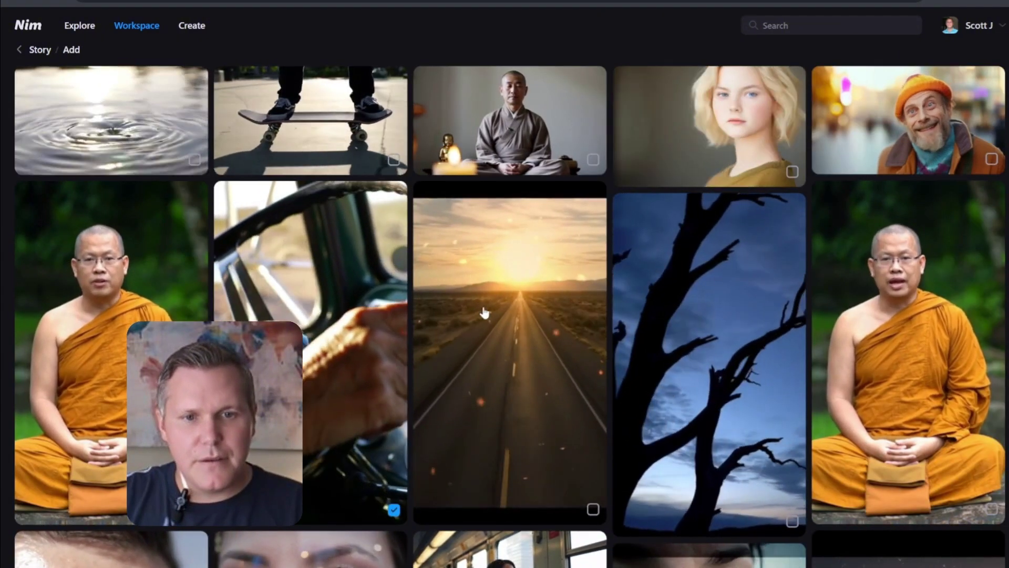
left_click(592, 509)
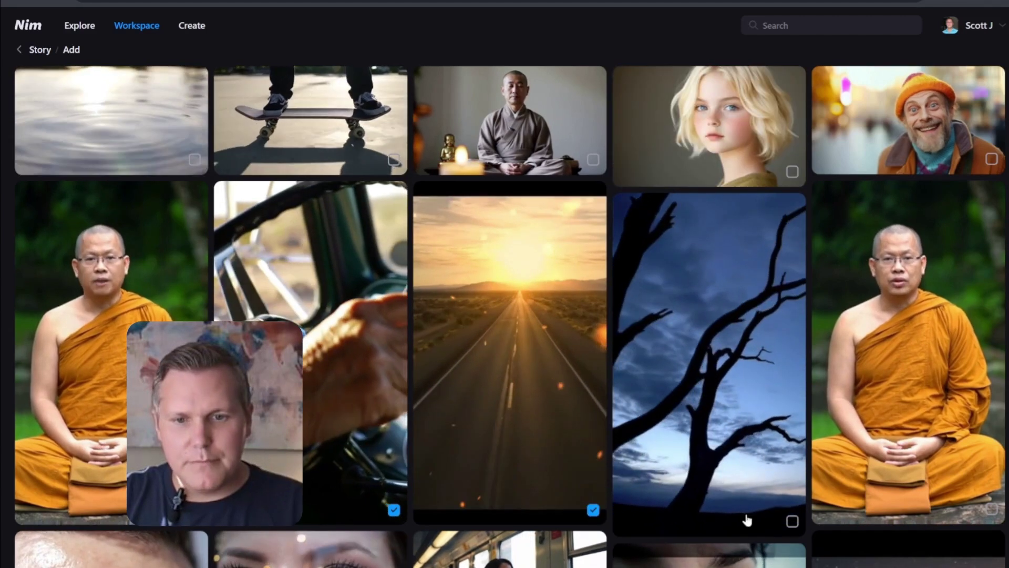
left_click(792, 521)
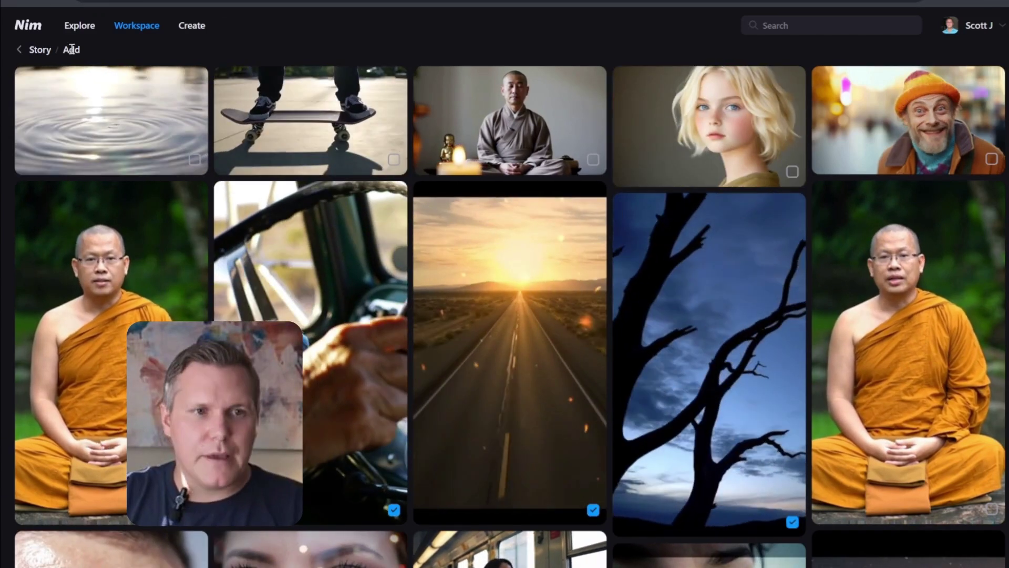
left_click(72, 49)
Step: Preview each clip of the story in order, from the pickup truck to the steering wheel
left_click(32, 520)
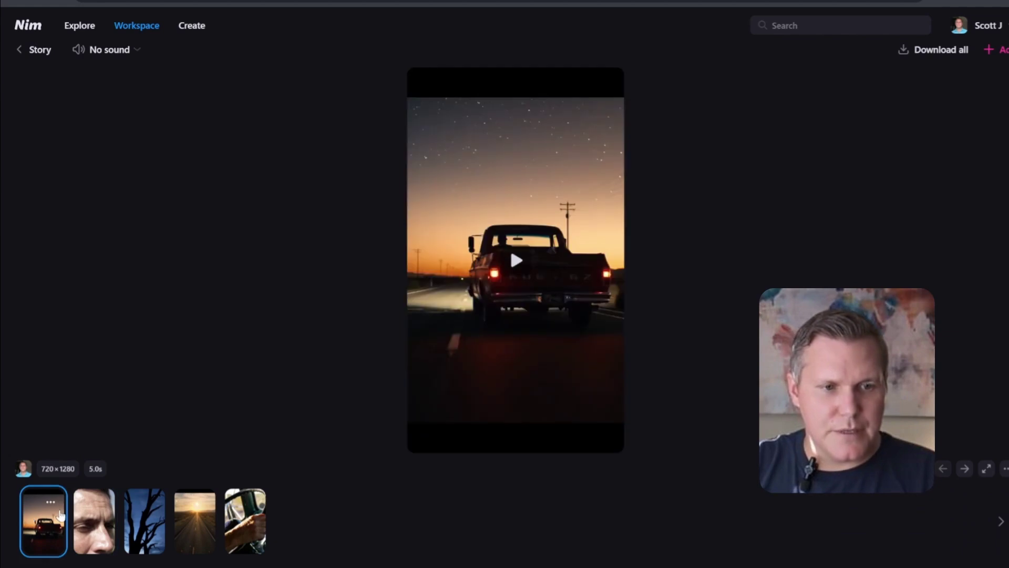
left_click(103, 520)
left_click(164, 518)
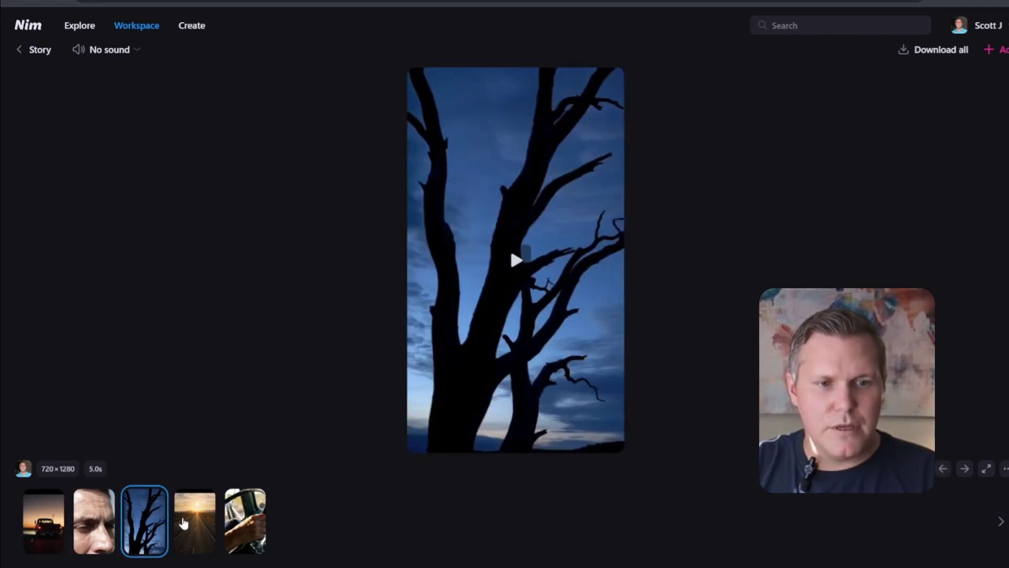
left_click(184, 524)
left_click(265, 519)
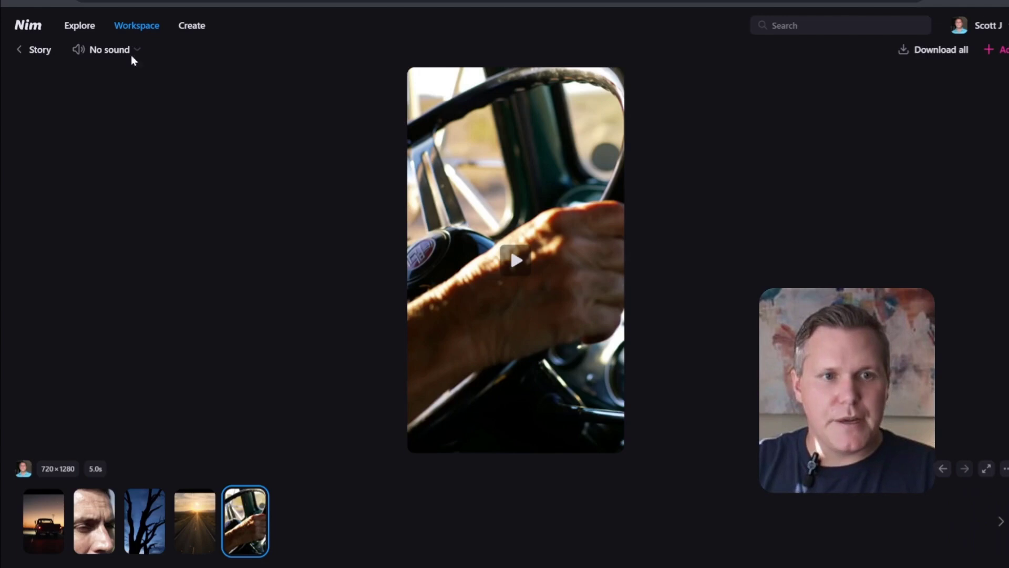
Step: Set the story's sound to Emotional cinematic and play the story from the pickup-truck clip
left_click(93, 53)
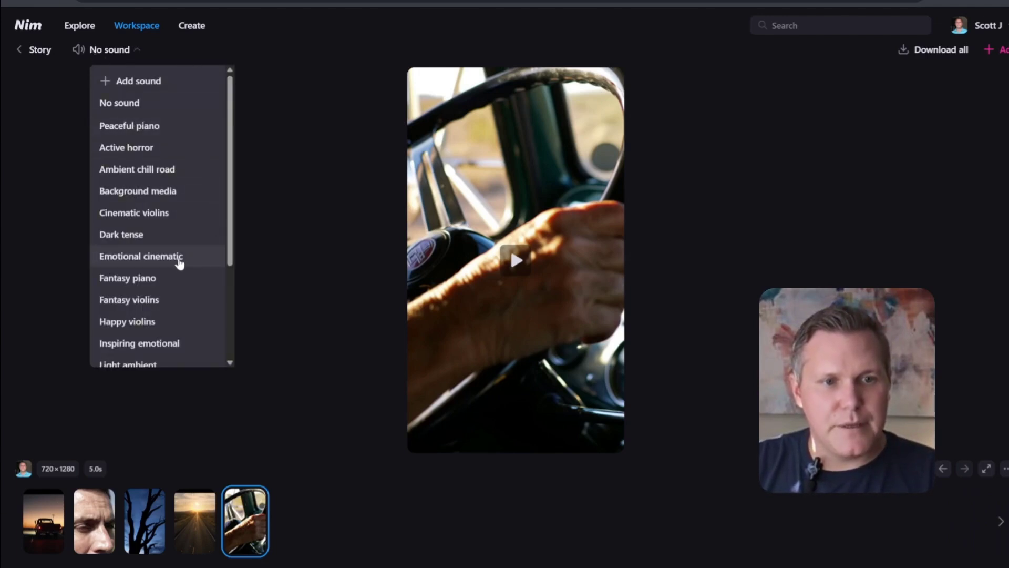
left_click(179, 259)
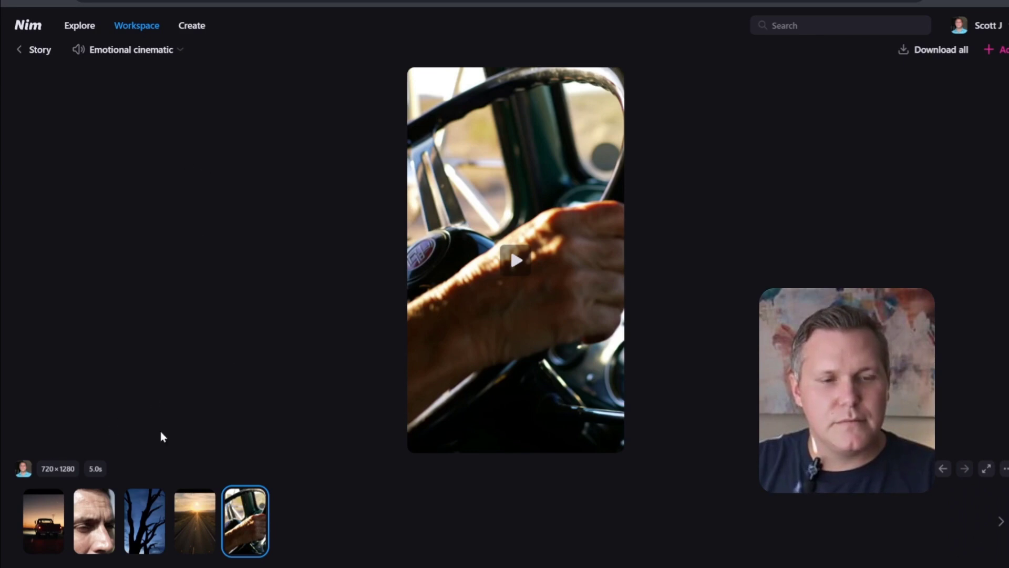
left_click(39, 530)
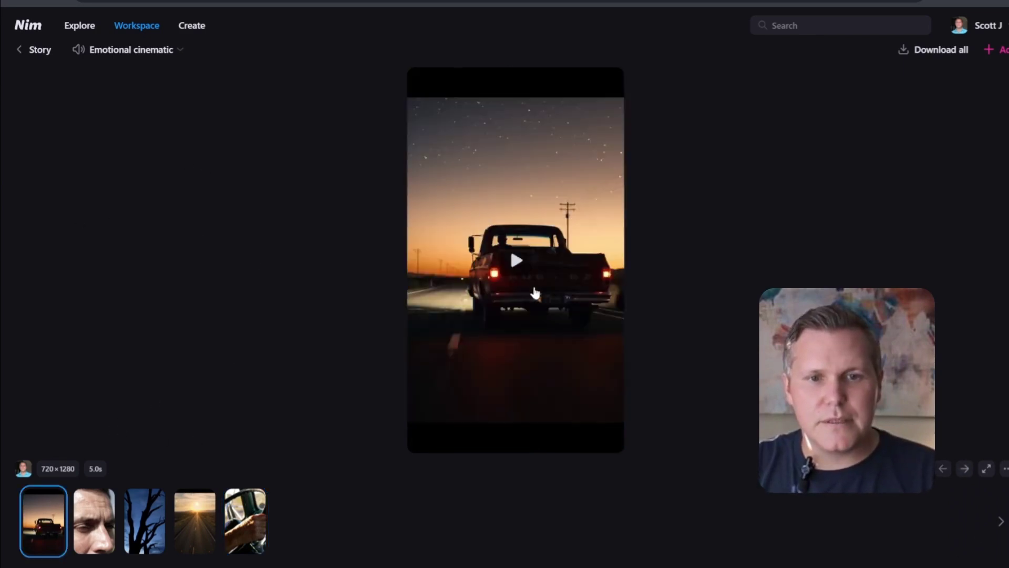
left_click(518, 264)
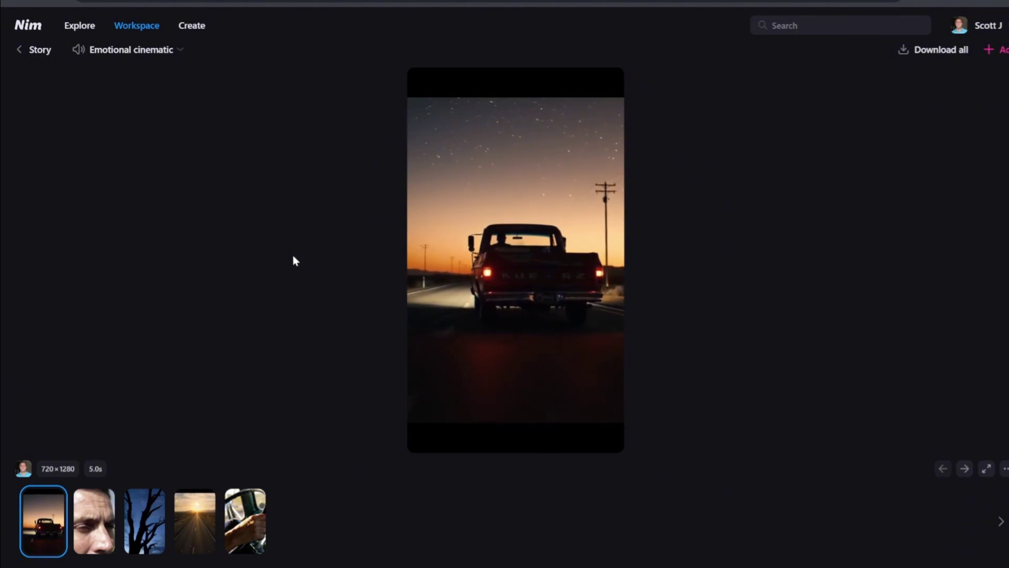